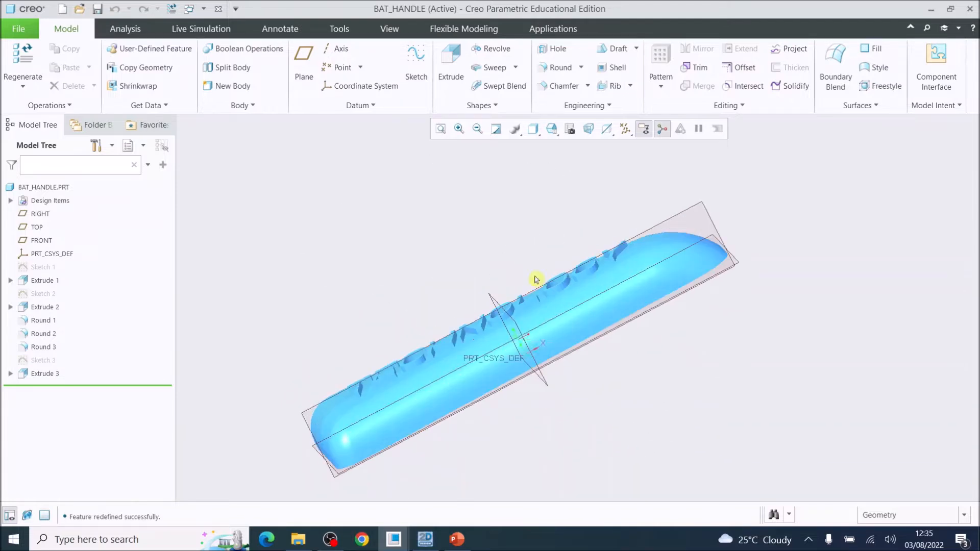
Examine the finished bat handle from several sides, covering the TECHNOLOGY lettering and the flat underside with its two pockets
middle_click_drag(591, 312, 600, 329)
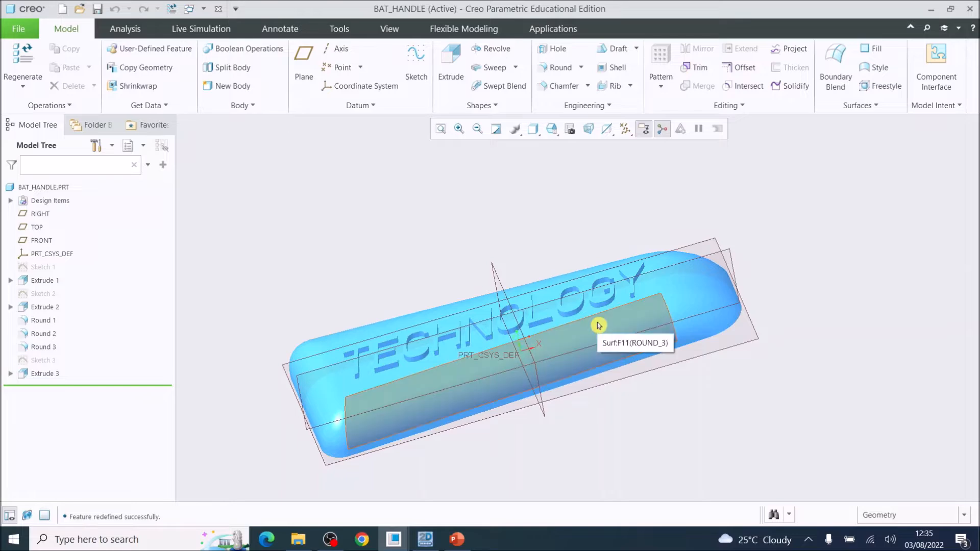
scroll(401, 359, "down", 3)
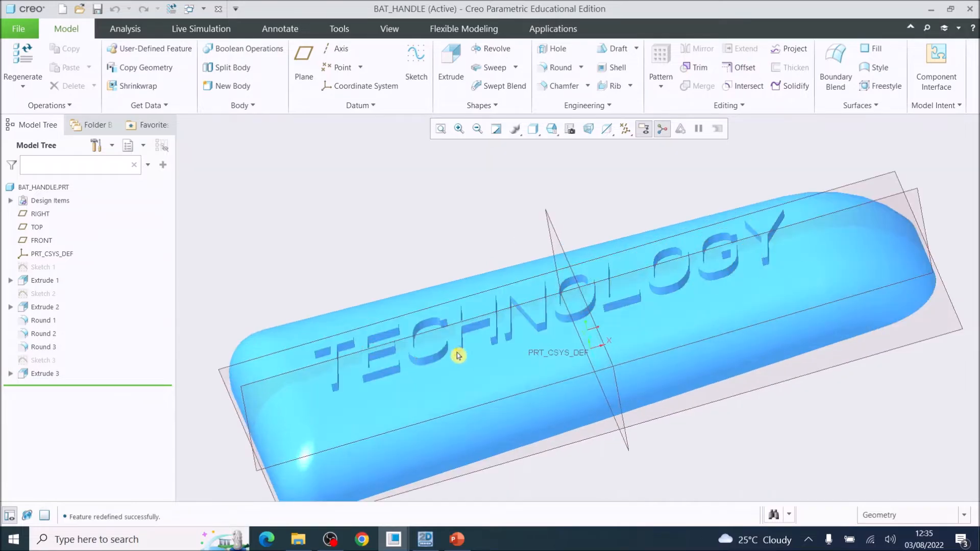
mouse_move(567, 350)
middle_mouse_down()
mouse_move(586, 329)
mouse_move(611, 325)
mouse_move(561, 230)
mouse_move(566, 206)
mouse_move(542, 243)
middle_mouse_up()
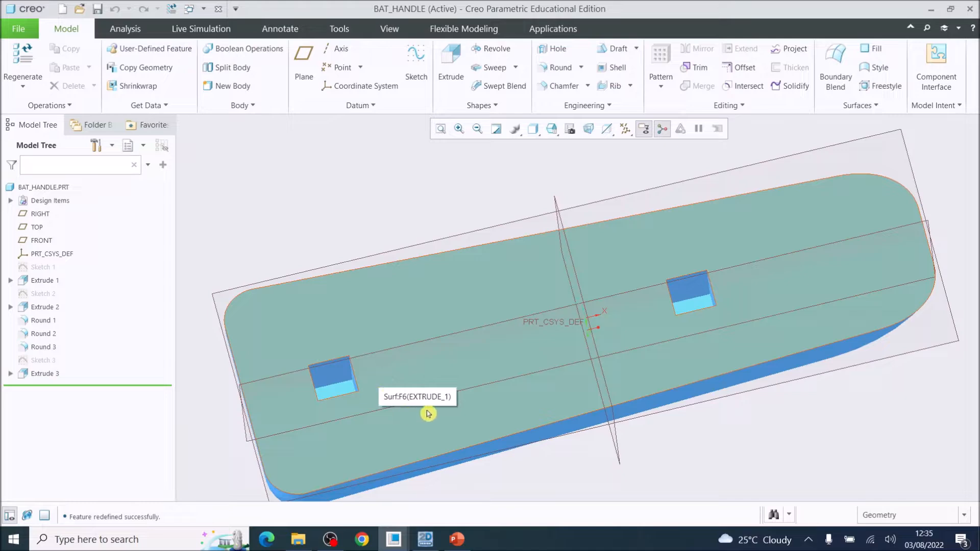
middle_click_drag(455, 418, 466, 247)
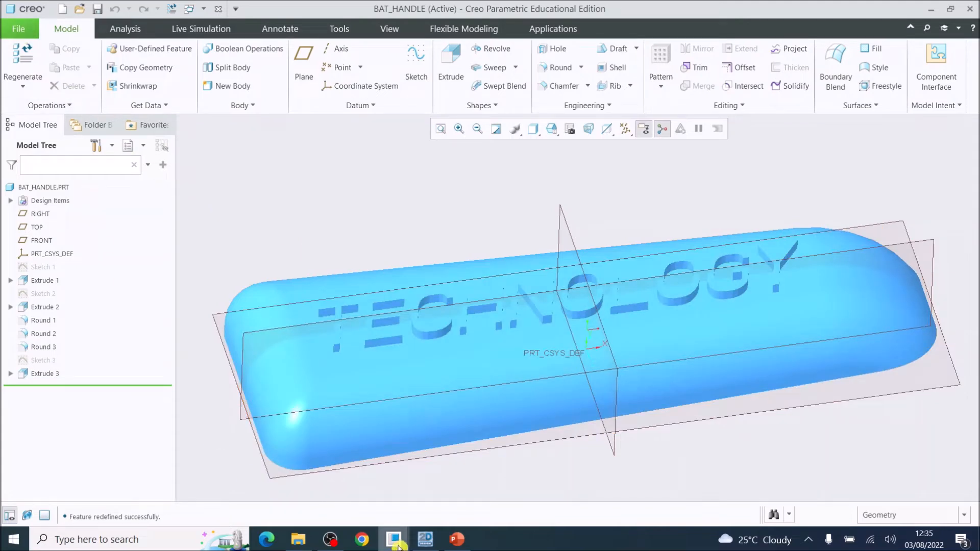
Switch to the empty Creo session and set its working directory to the Table Tennis Bat Turorials folder
mouse_move(399, 544)
left_click(361, 462)
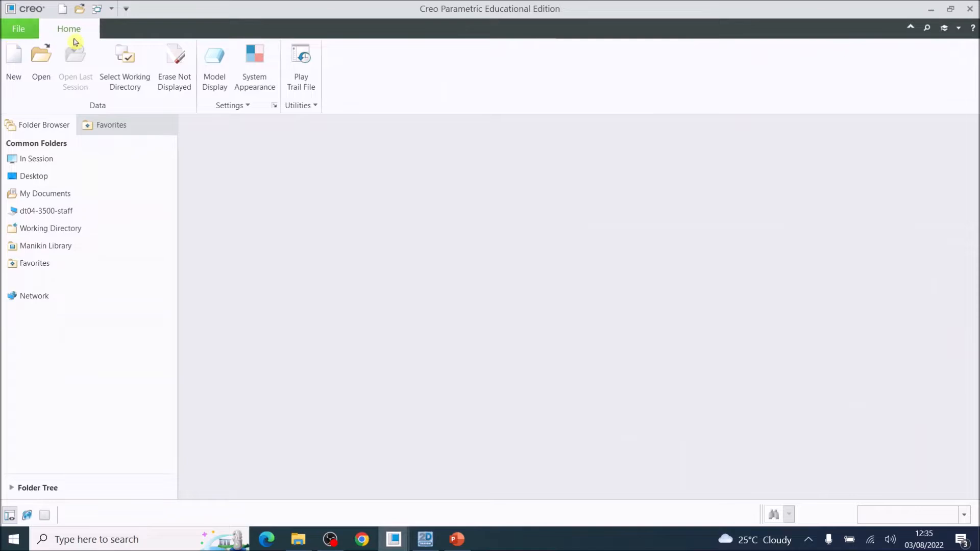
left_click(124, 62)
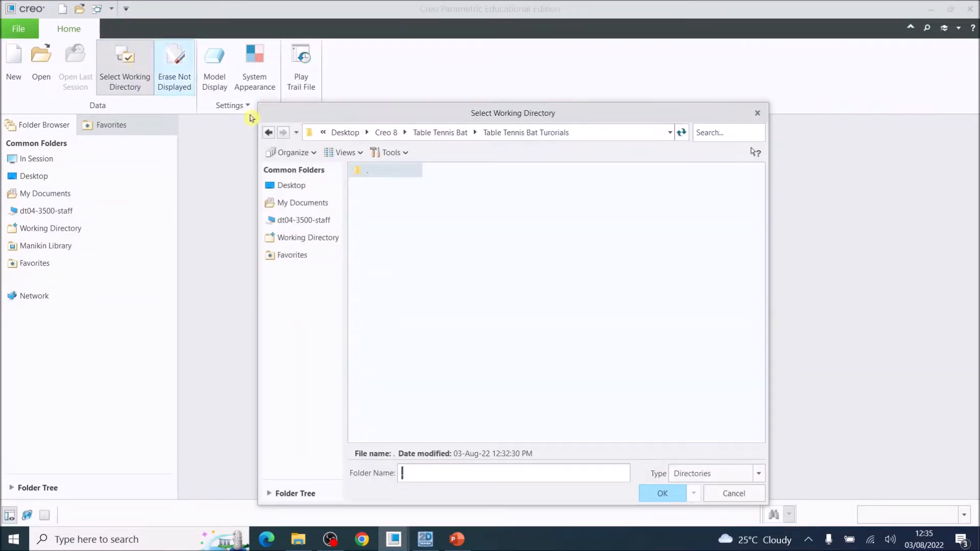
left_click(525, 140)
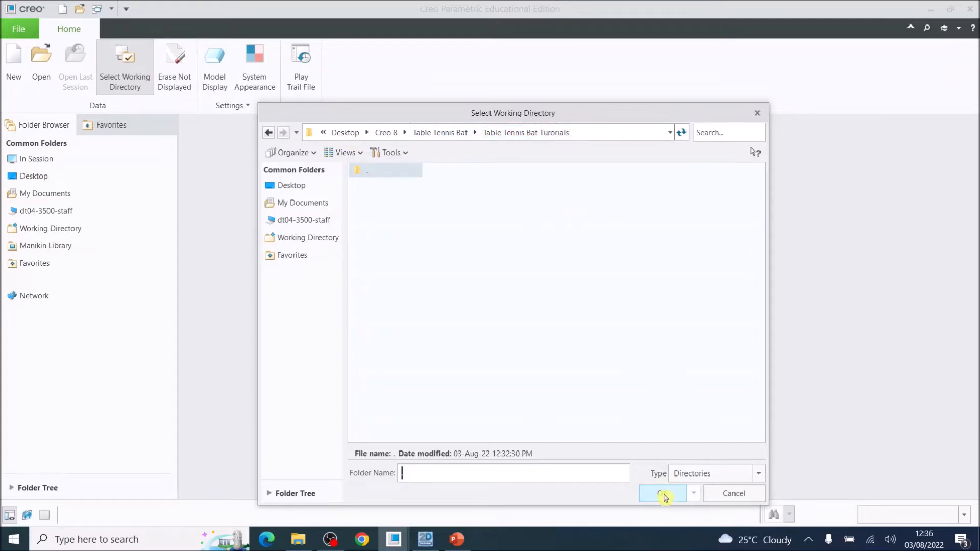
left_click(664, 494)
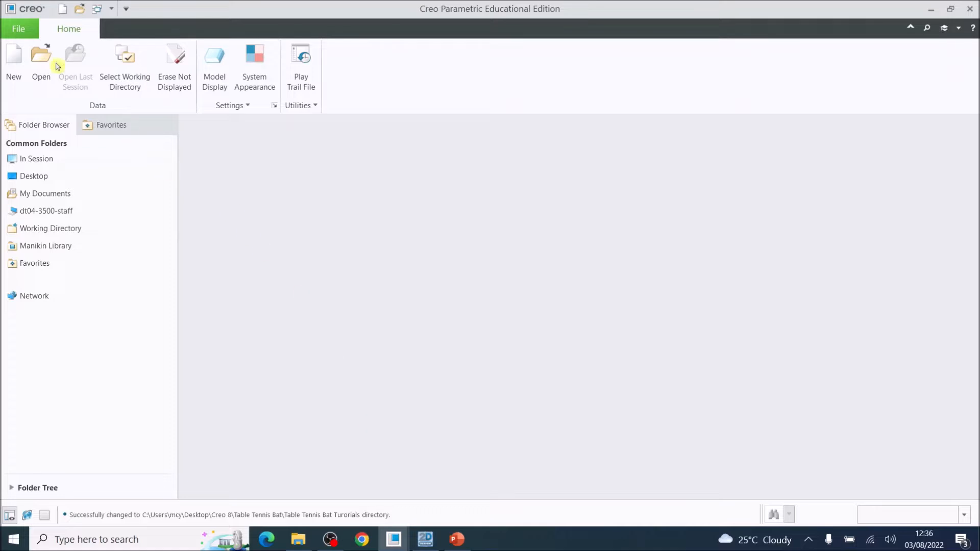
Create a new solid part named Bat_HandleA using the default template
left_click(15, 66)
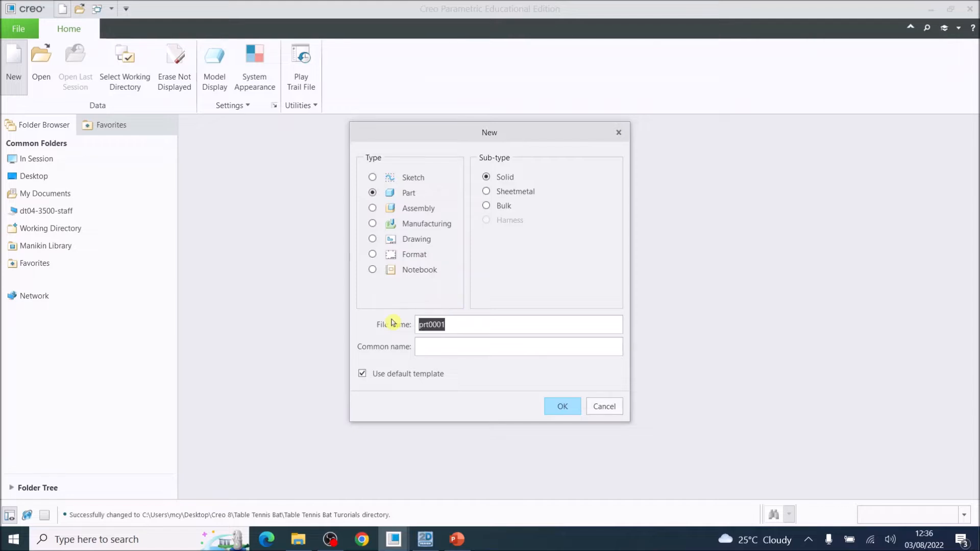
type("Bat")
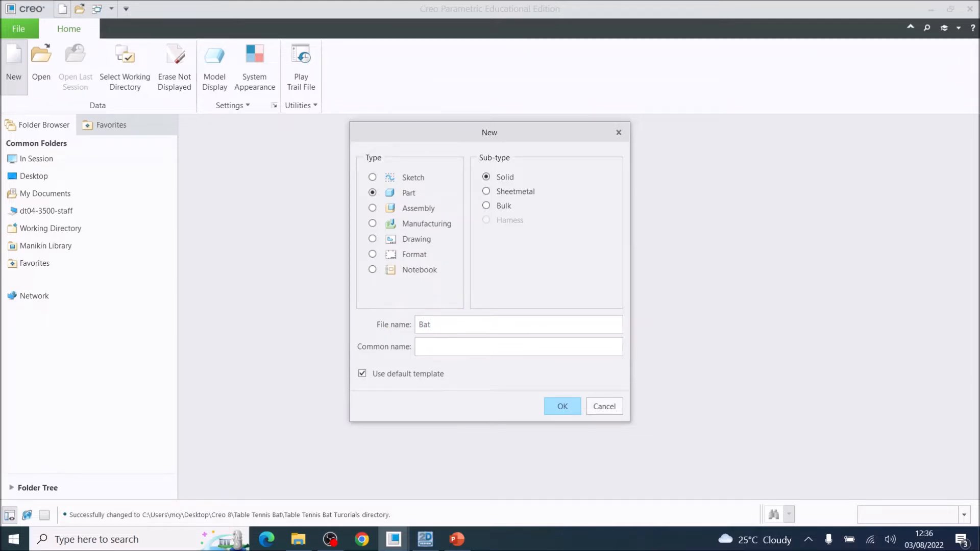
type("_")
type("h")
type("Han")
type("dleA")
left_click(561, 406)
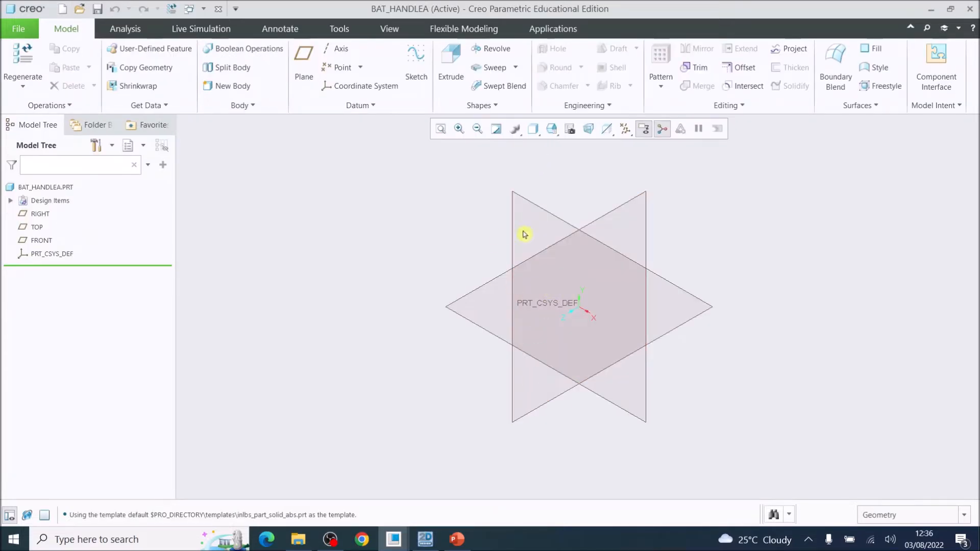
Start a sketch on the TOP plane and draw a line about 241 long on the horizontal reference, crossing the vertical one
left_click(458, 317)
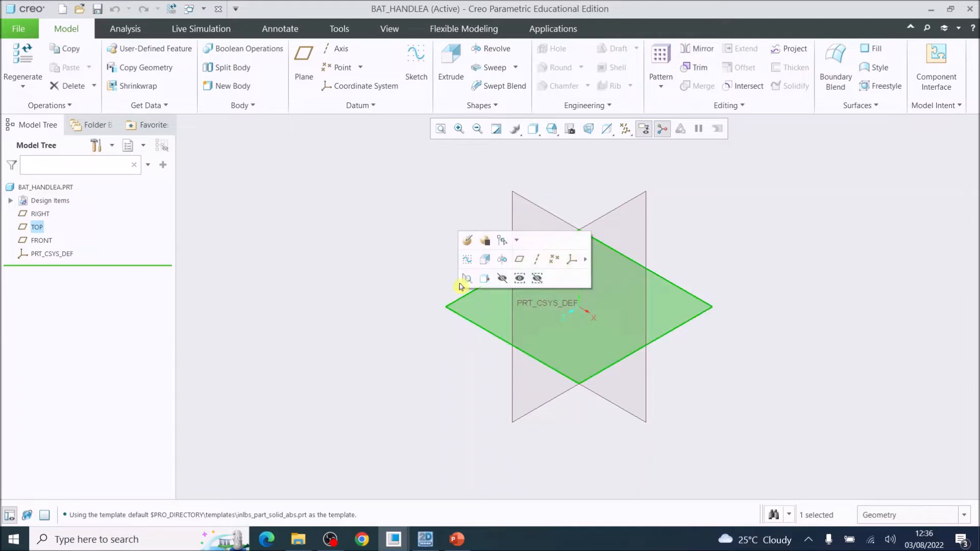
left_click(416, 71)
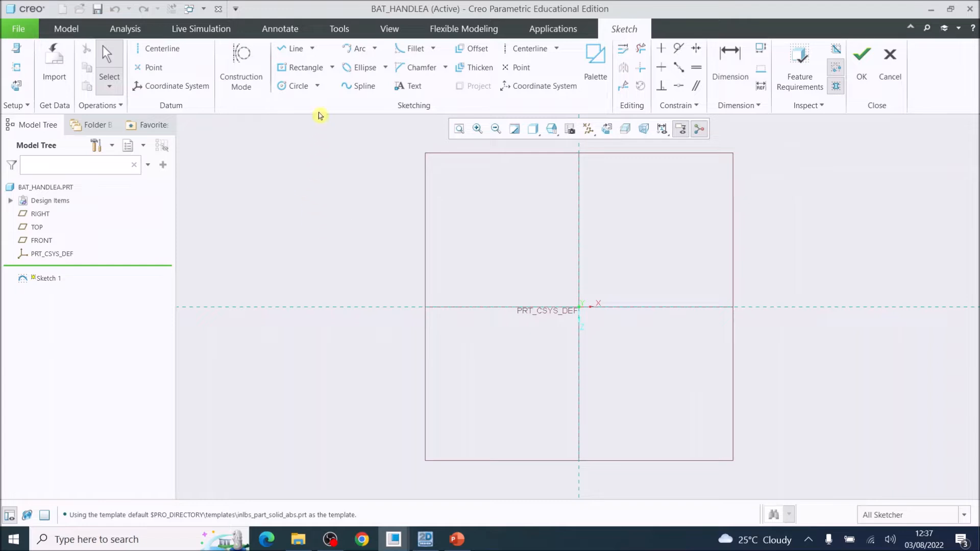
left_click(283, 50)
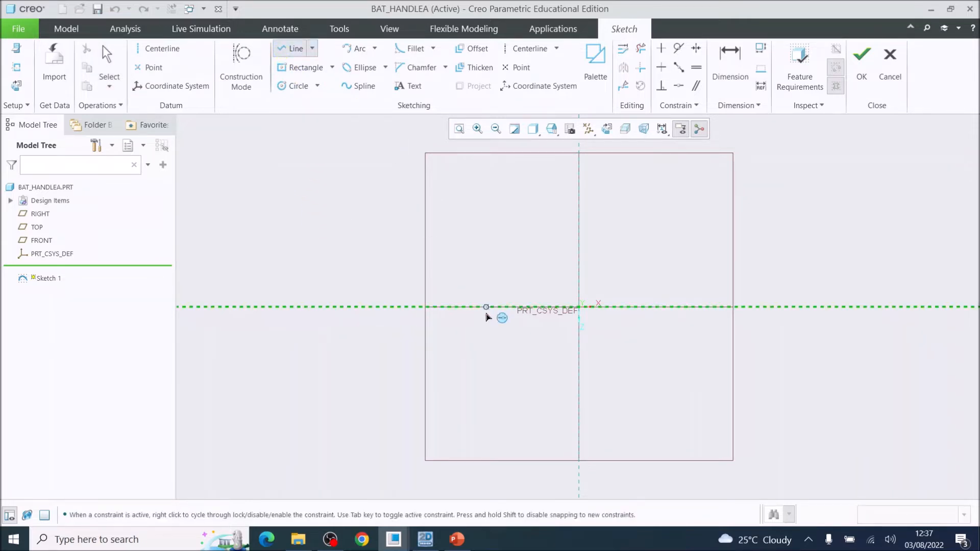
left_click(486, 307)
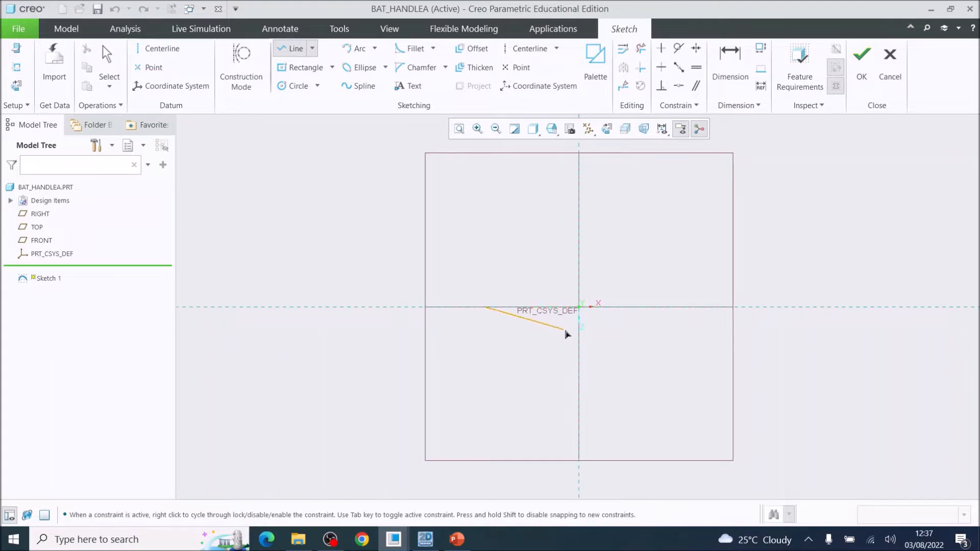
left_click(632, 307)
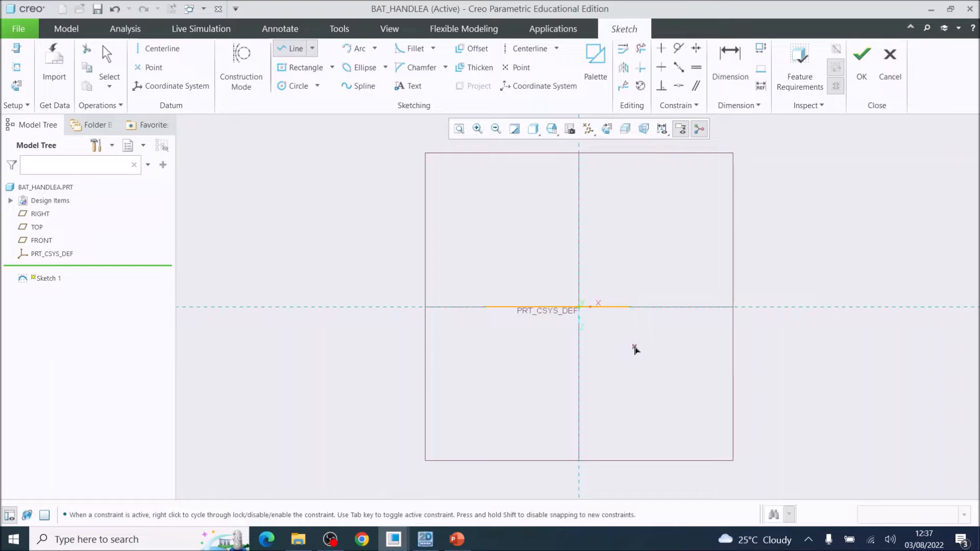
Set the horizontal line's length to 100 and the distance from its right end to the vertical reference to 50
left_click(744, 61)
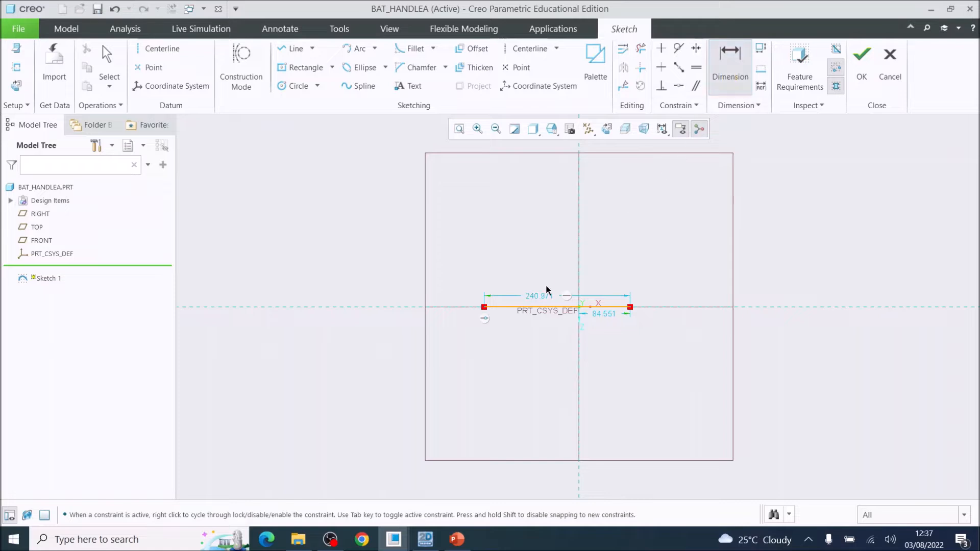
double_click(539, 296)
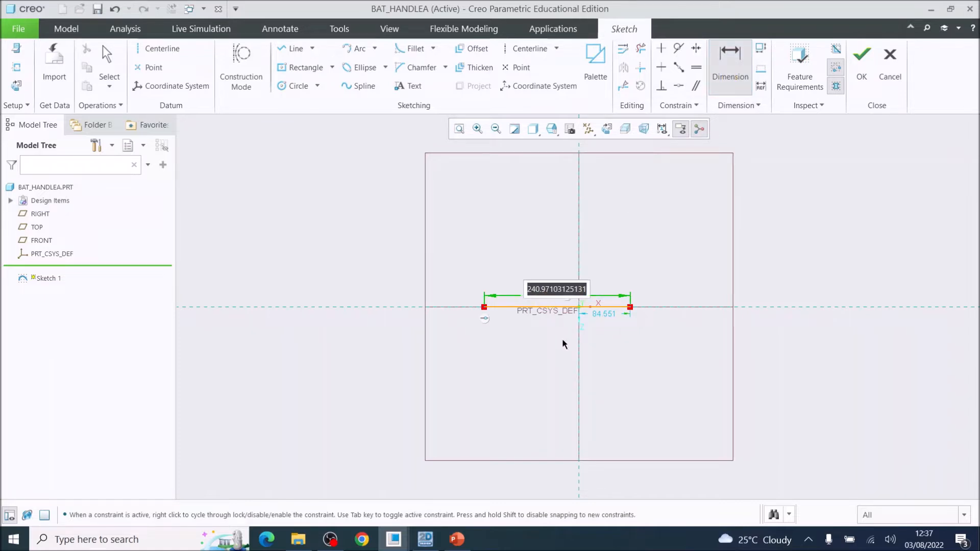
type("100")
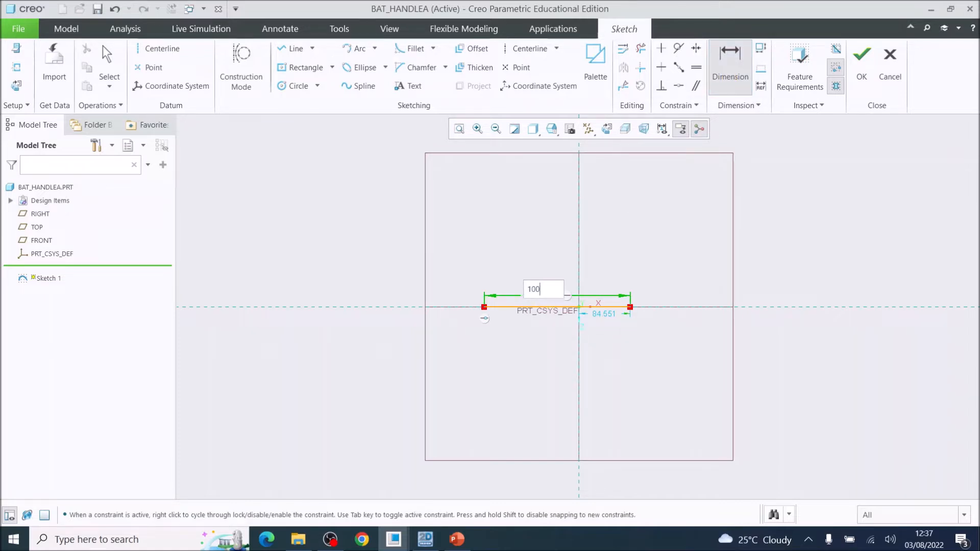
key("Return")
scroll(608, 327, "down", 6)
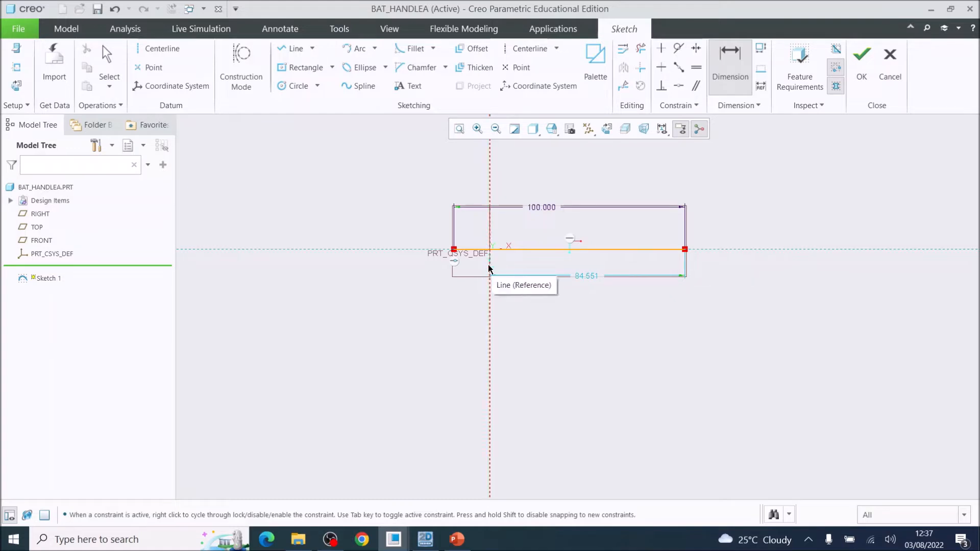
double_click(588, 276)
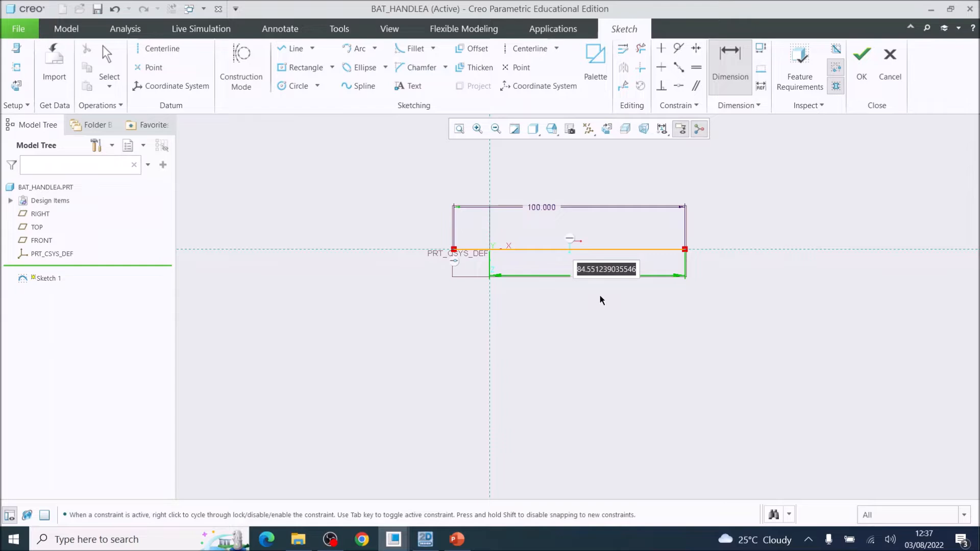
type("50")
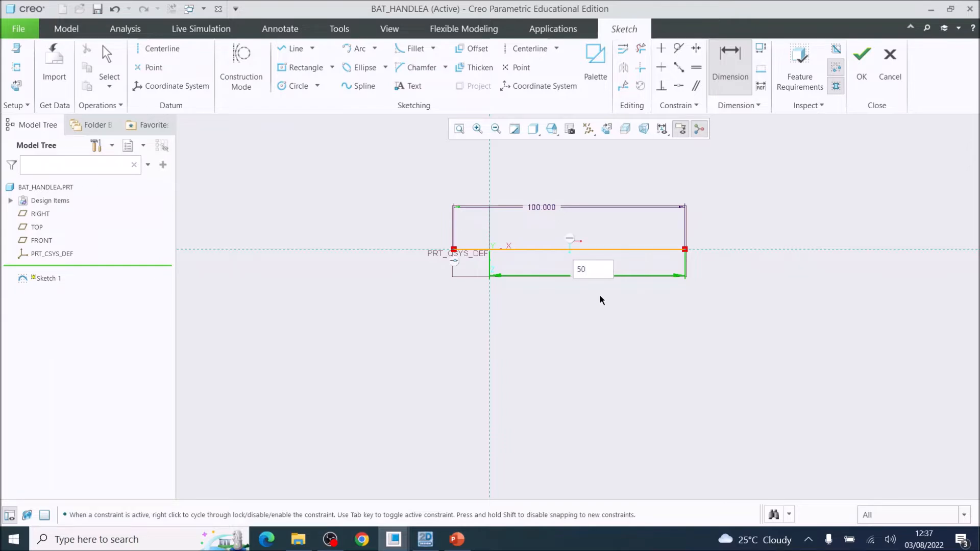
key("Return")
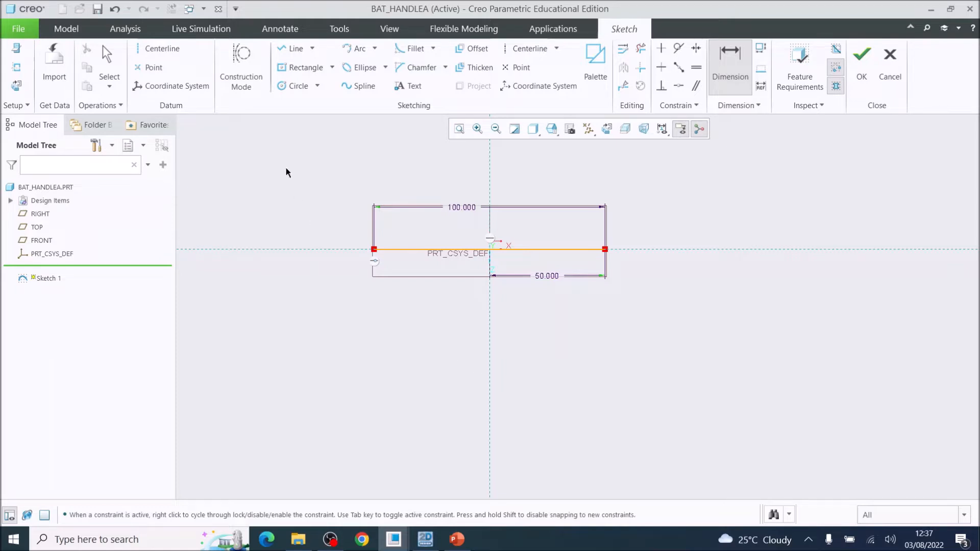
Draw a vertical line about 22 long upward from the left end of the horizontal line
left_click(284, 51)
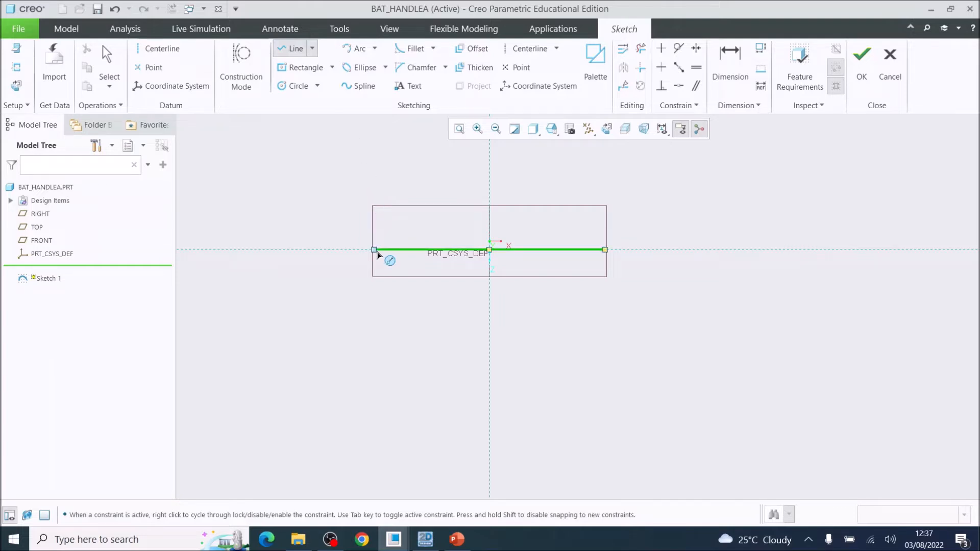
left_click(376, 251)
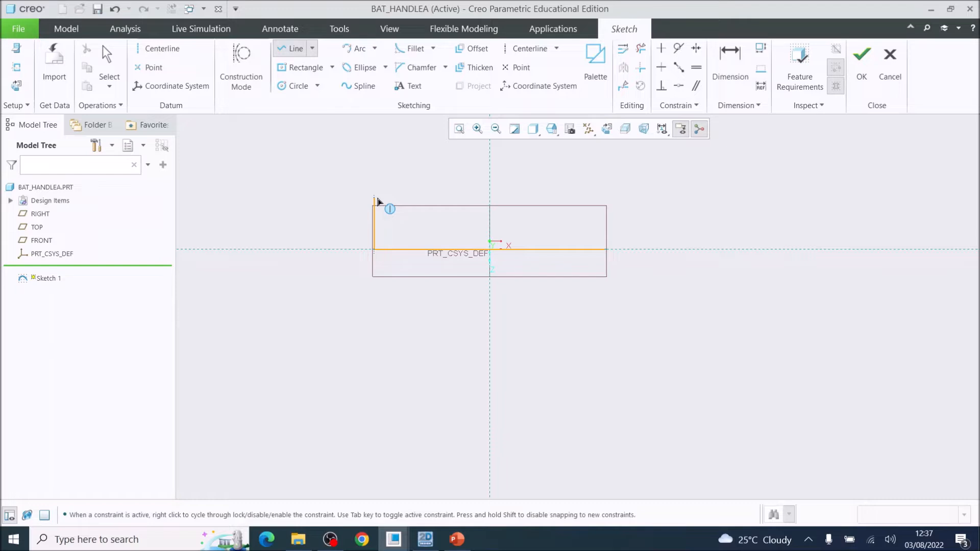
left_click(375, 198)
middle_click(397, 189)
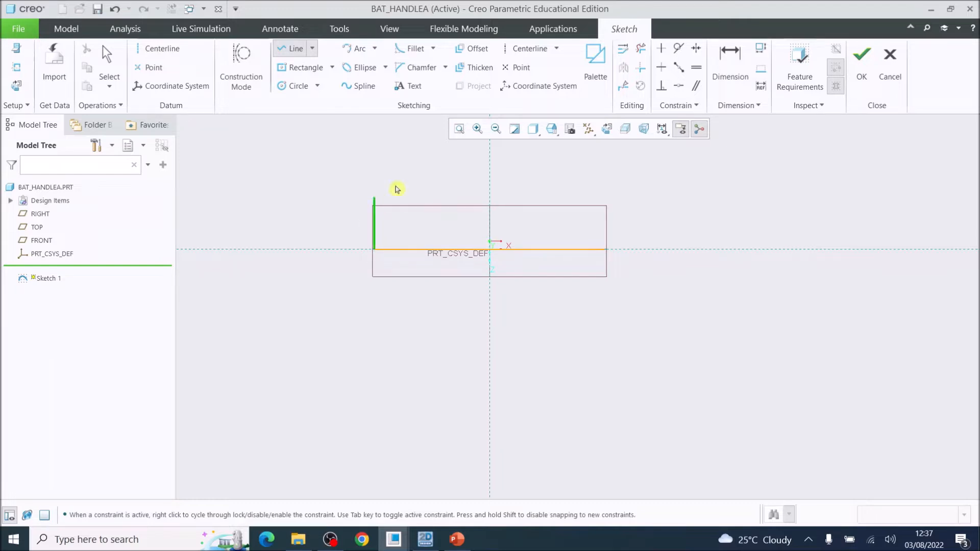
Dimension the left vertical line and set its length to 17.5
left_click(729, 63)
left_click(374, 225)
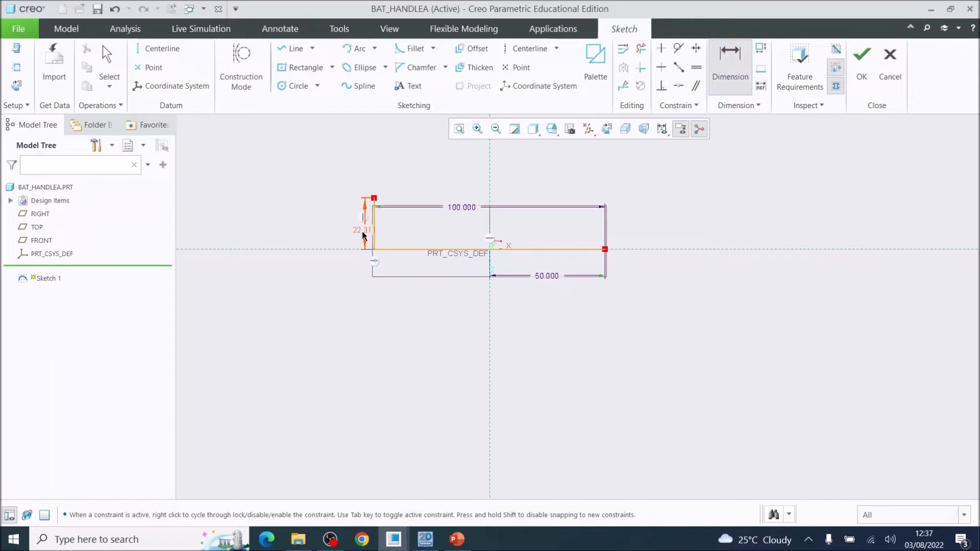
middle_click(364, 235)
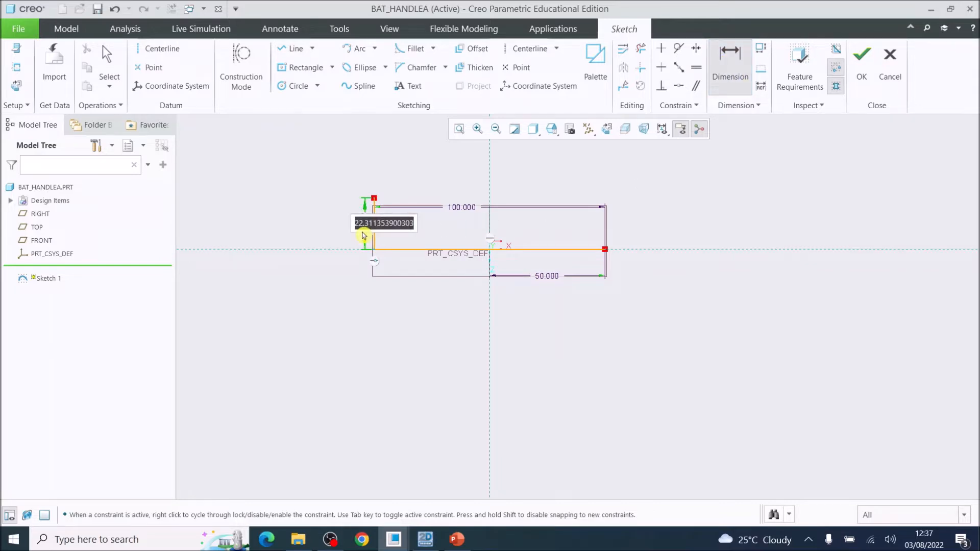
type("17")
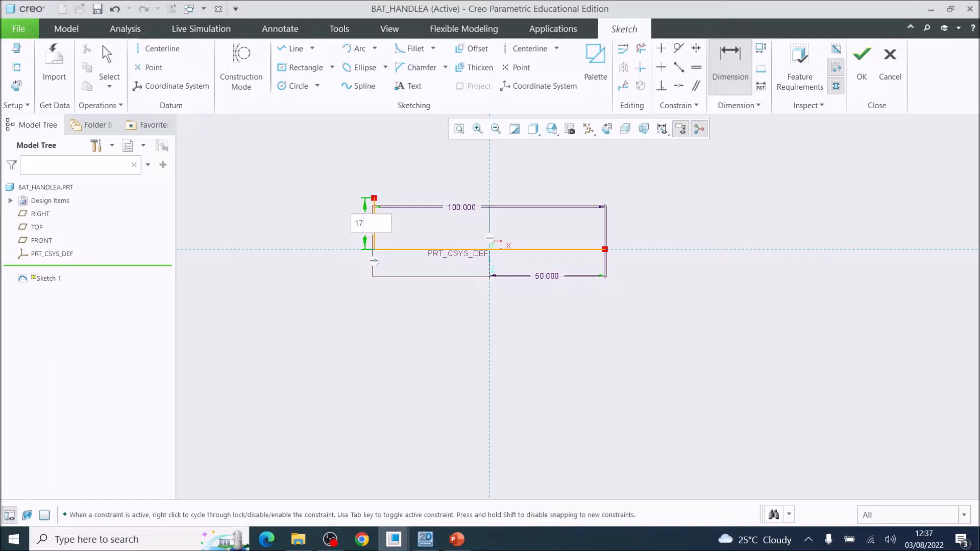
type(".5")
key("Return")
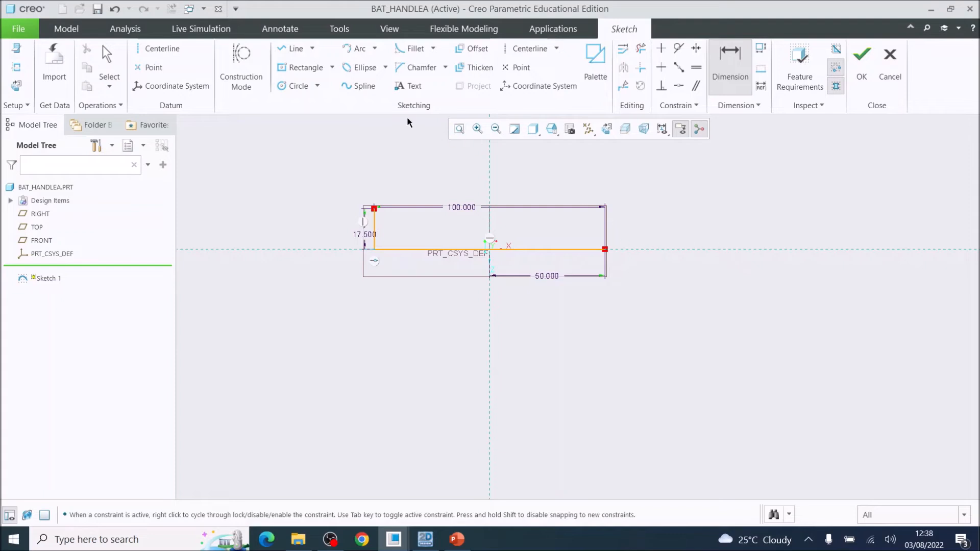
Draw a vertical line upward from the right end of the horizontal line and set its length to 12.5
left_click(291, 48)
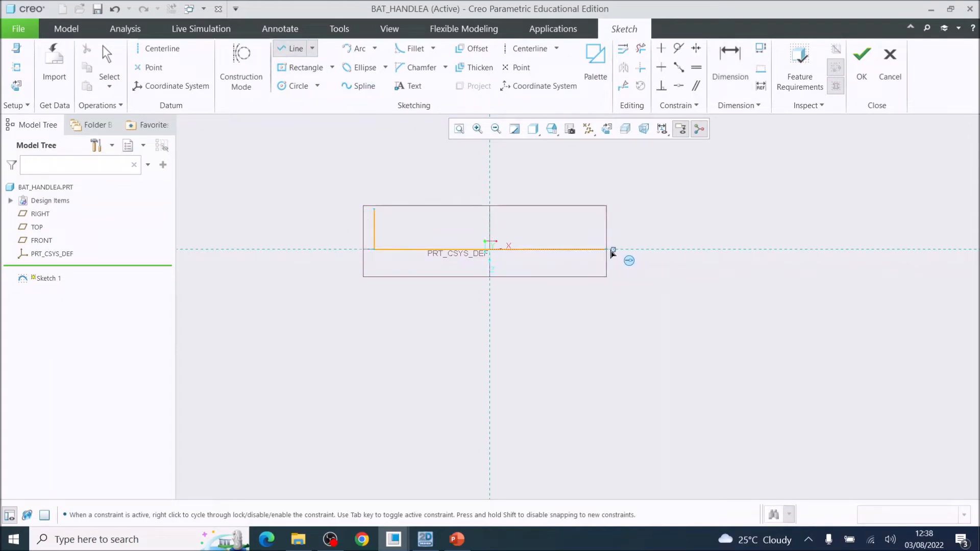
left_click(606, 249)
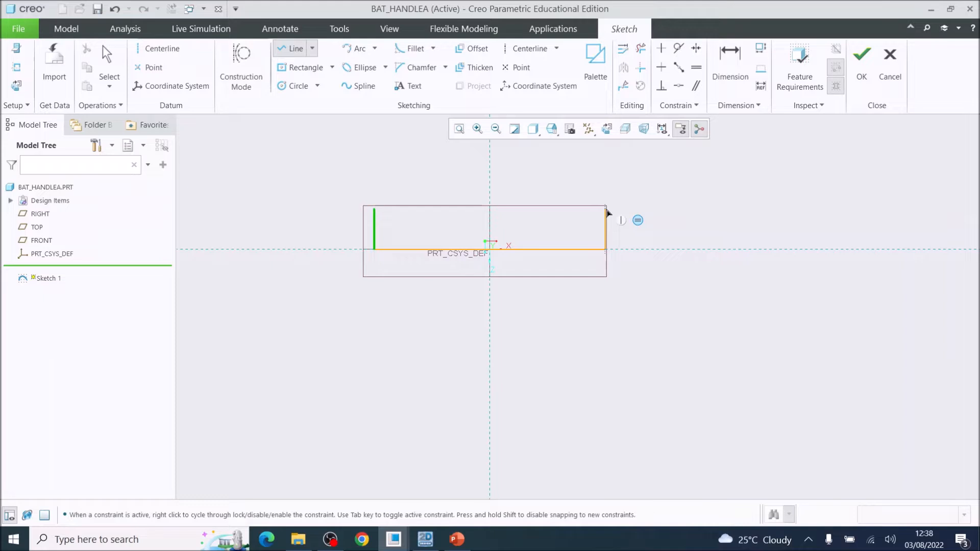
left_click(606, 222)
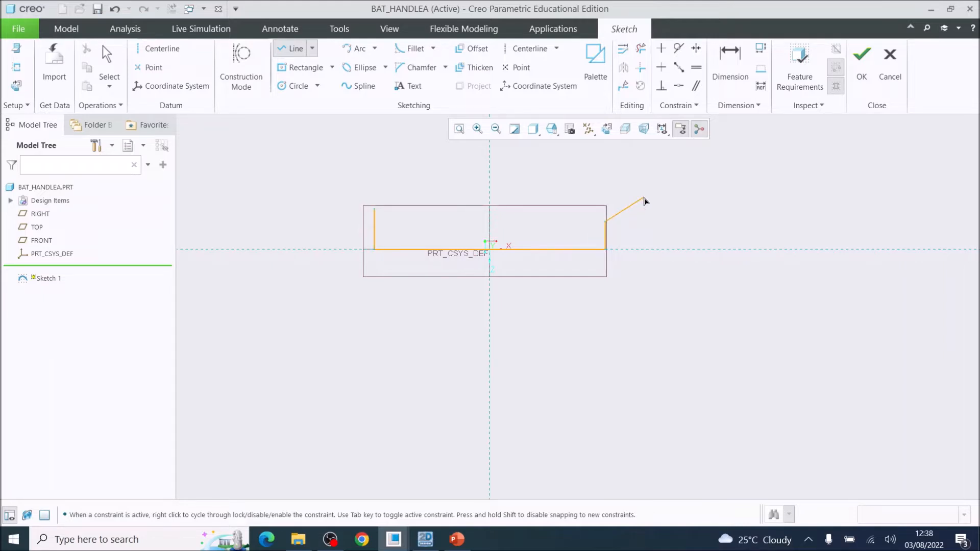
middle_click(644, 200)
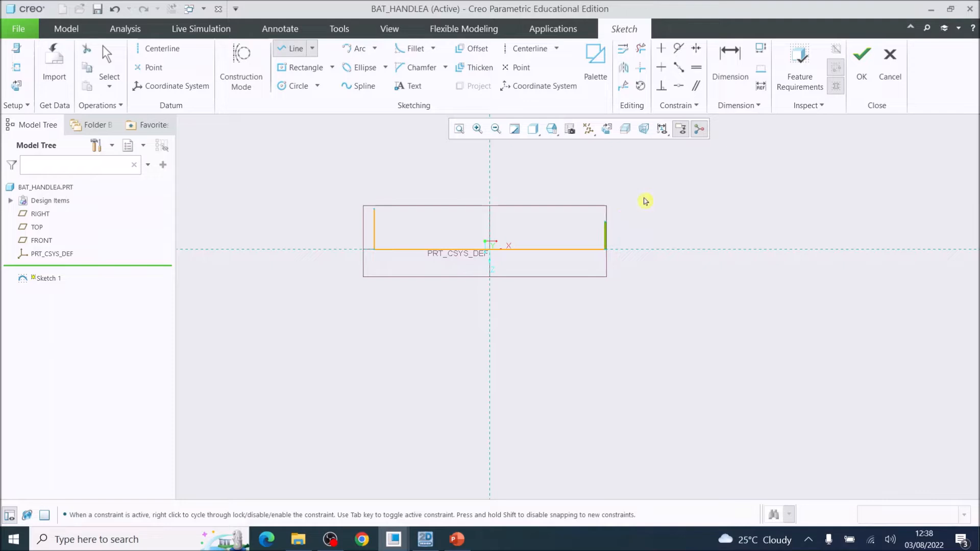
left_click(731, 65)
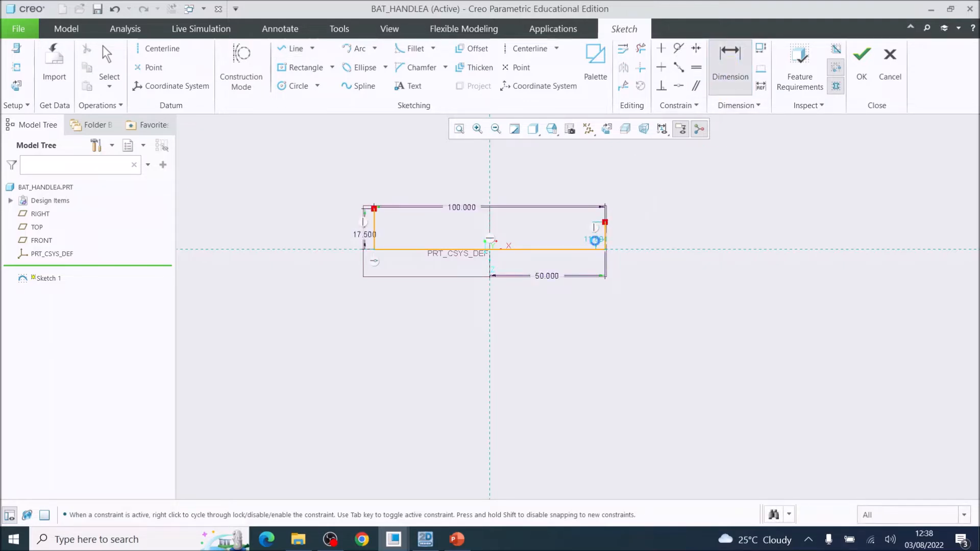
double_click(595, 236)
type("12.5")
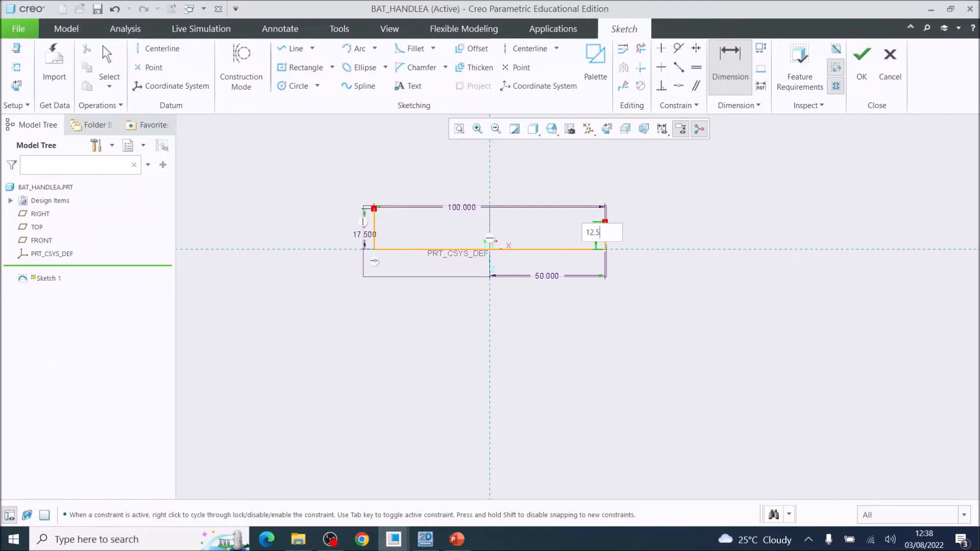
key("Return")
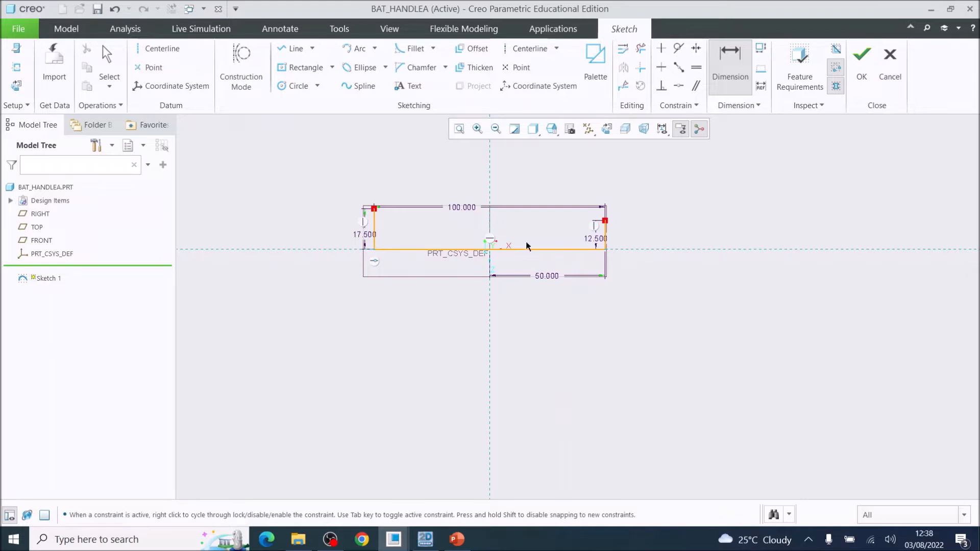
Draw a sloping line joining the upper ends of the left and right vertical lines
left_click(283, 50)
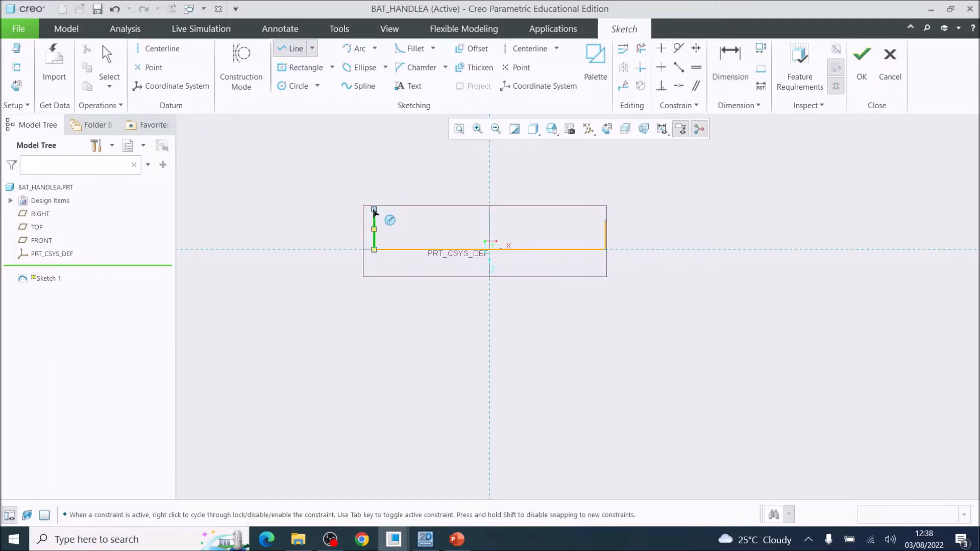
left_click(374, 209)
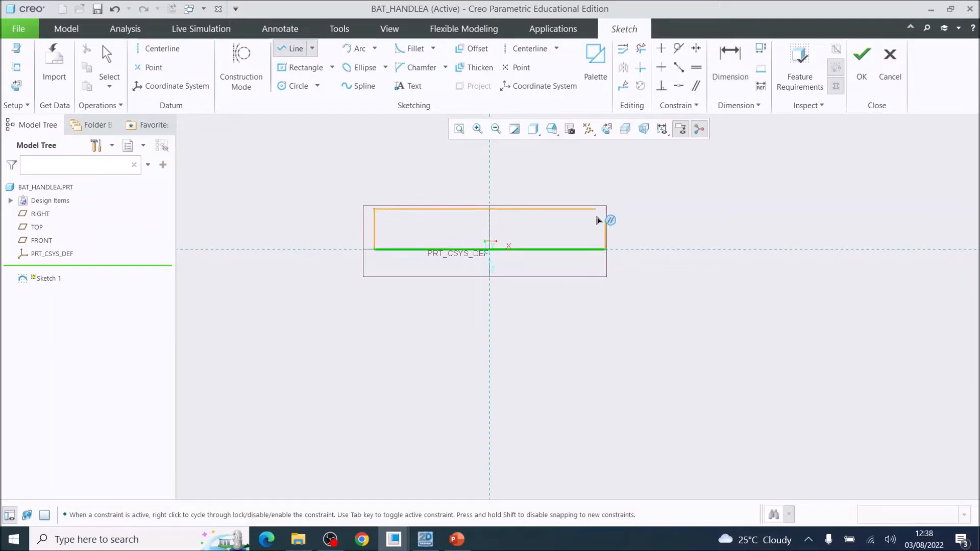
left_click(606, 221)
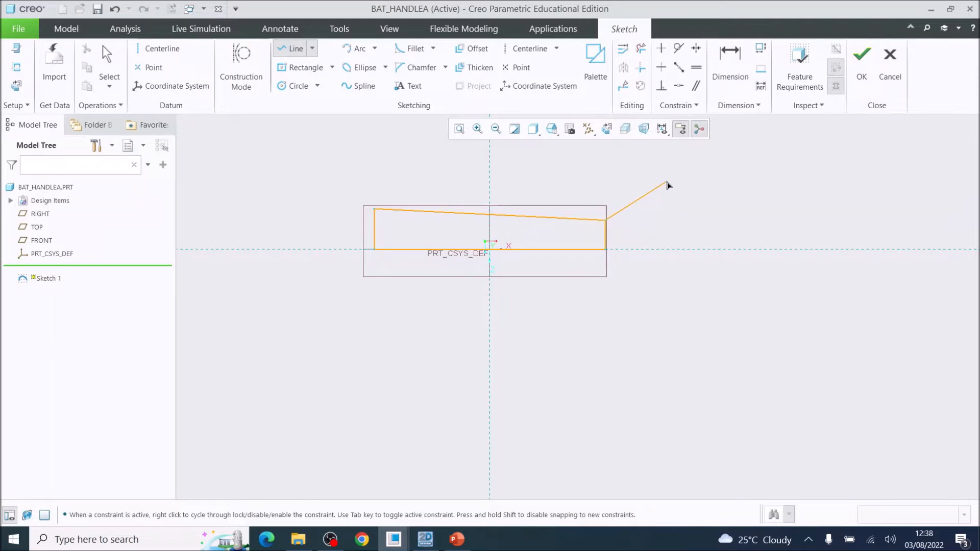
middle_click(668, 185)
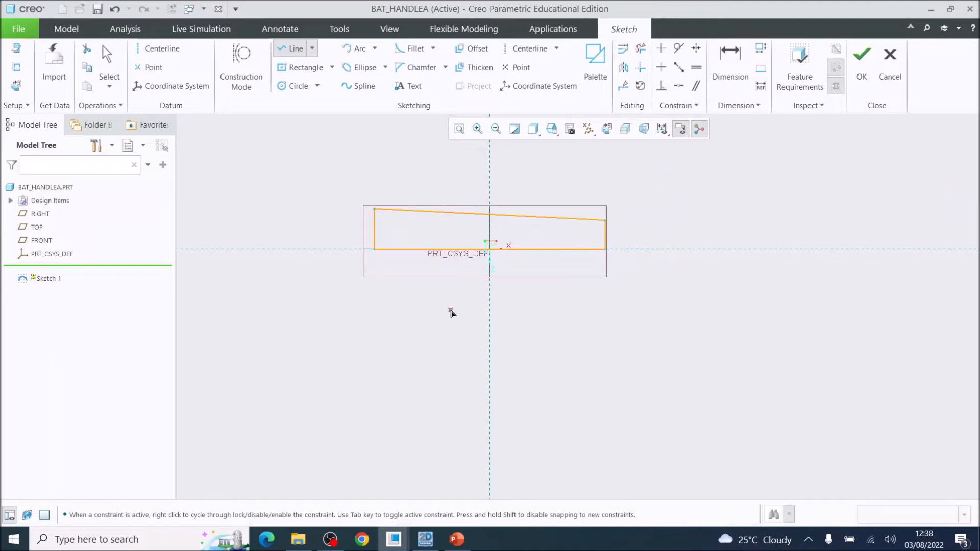
Add a datum centerline along the horizontal reference through the base line of the profile
left_click(159, 51)
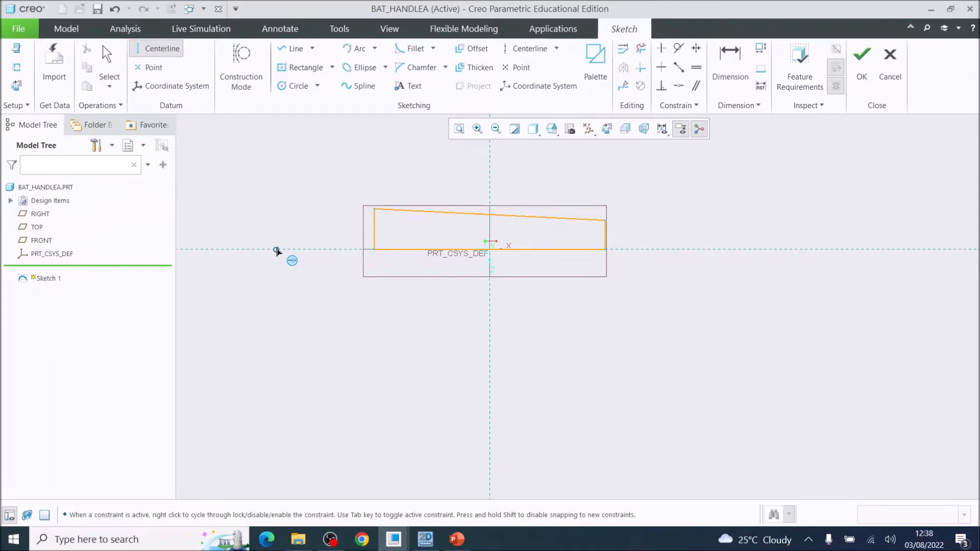
left_click(277, 251)
left_click(693, 250)
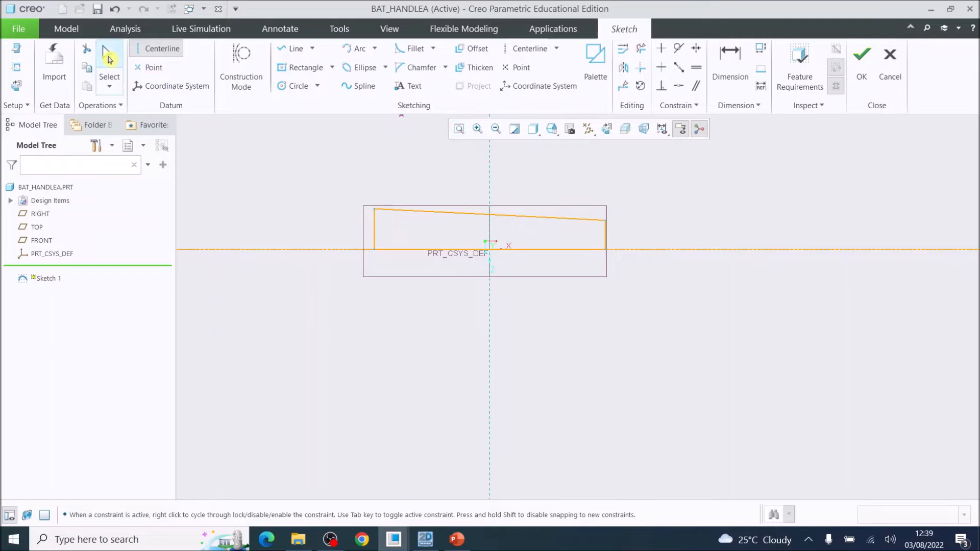
left_click(109, 59)
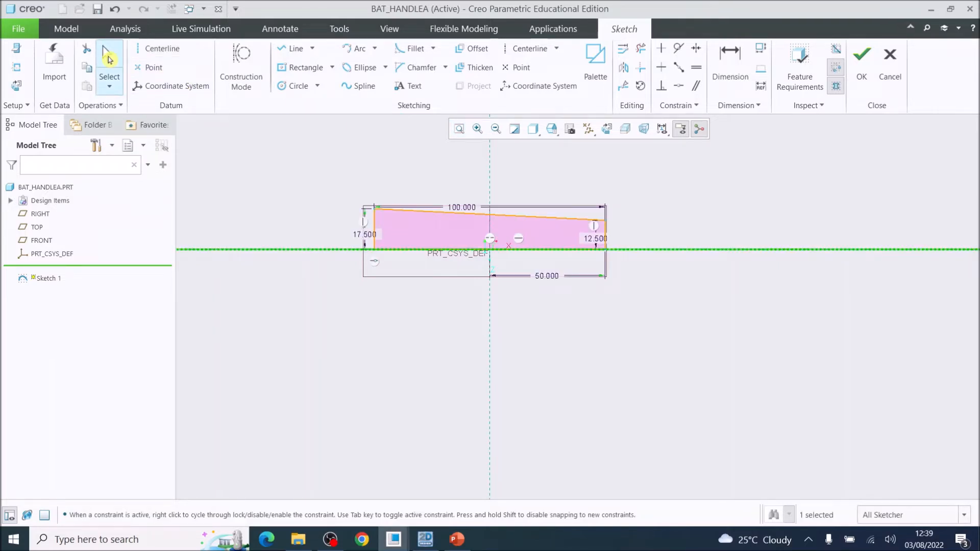
Mirror the left vertical, sloping and right vertical lines about the horizontal centerline
left_click(376, 225, "ctrl")
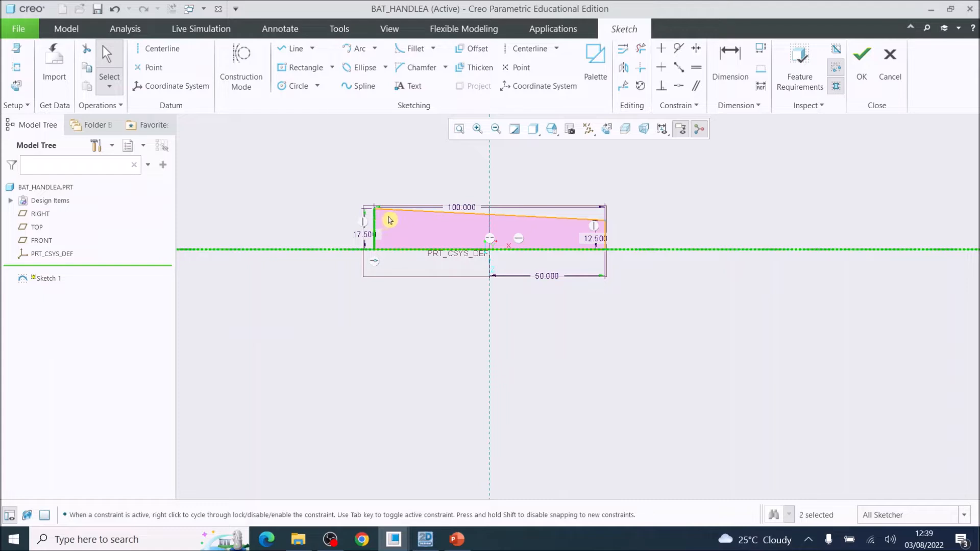
left_click(433, 216, "ctrl")
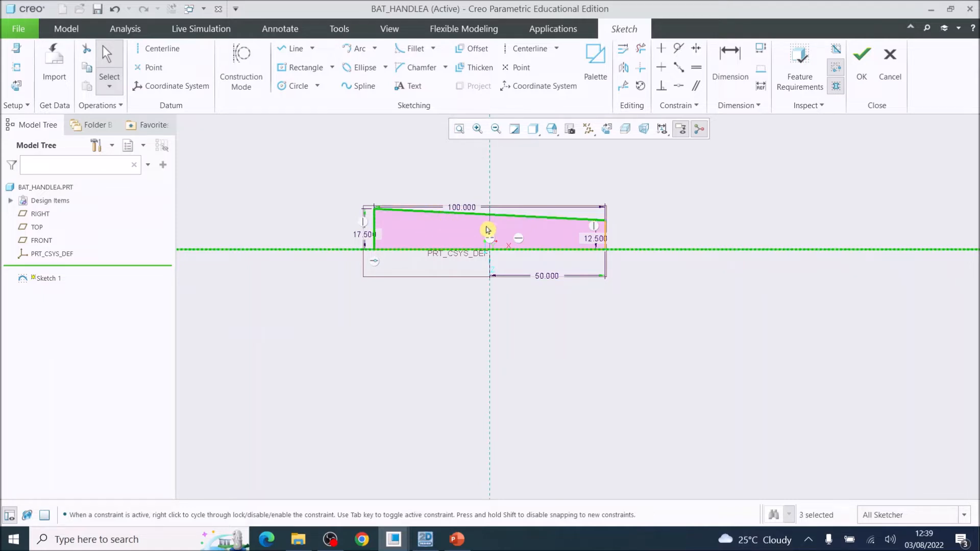
left_click(607, 234, "ctrl")
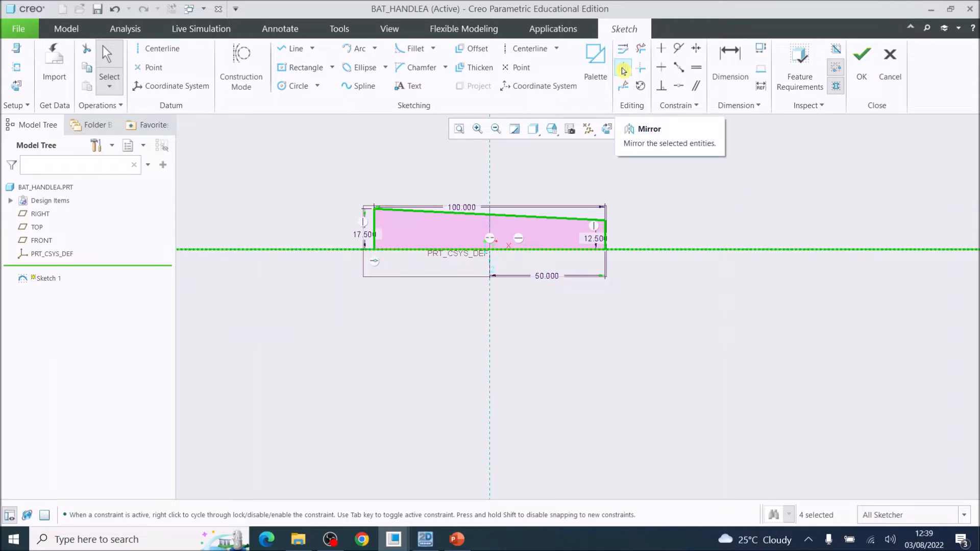
left_click(623, 69)
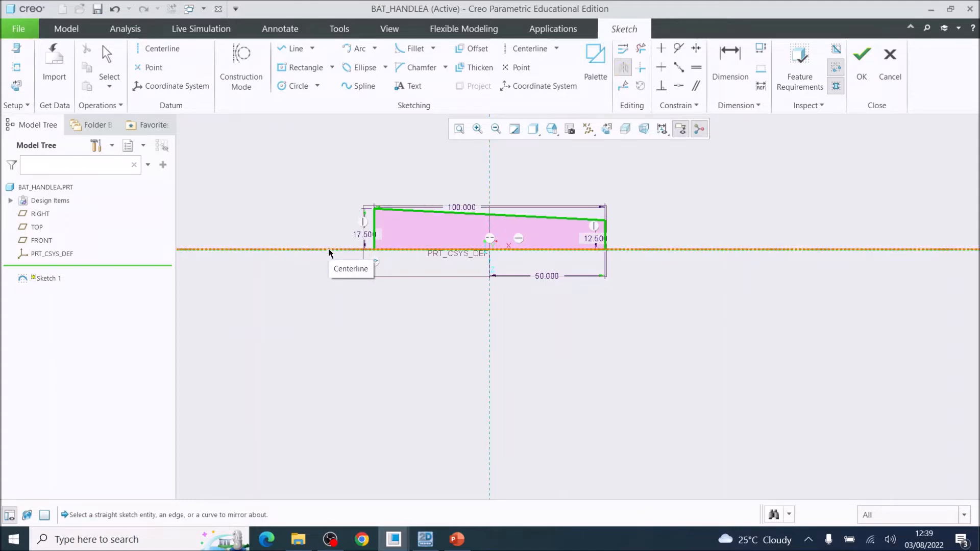
left_click(328, 251)
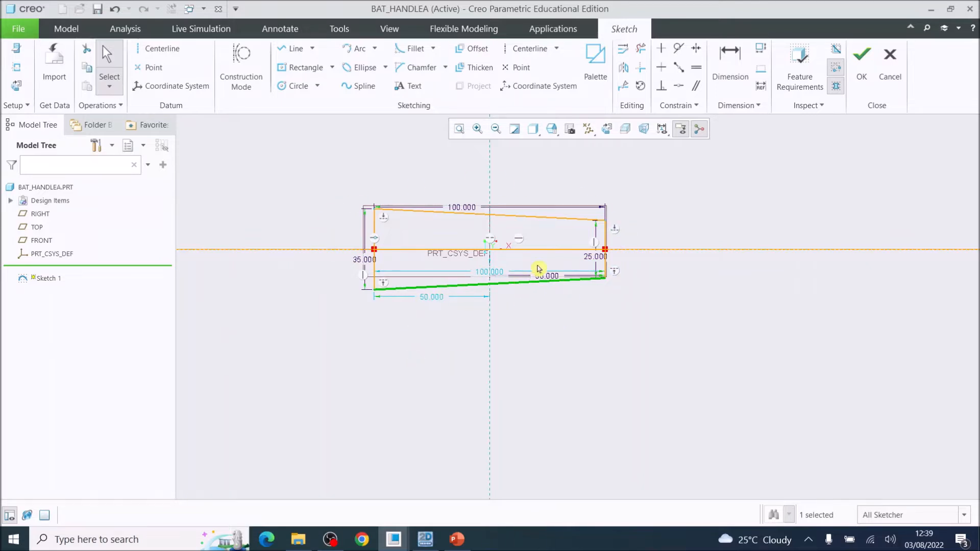
Trim away the horizontal line inside the mirrored profile and finish the sketch
scroll(537, 266, "down", 2)
scroll(285, 333, "up", 2)
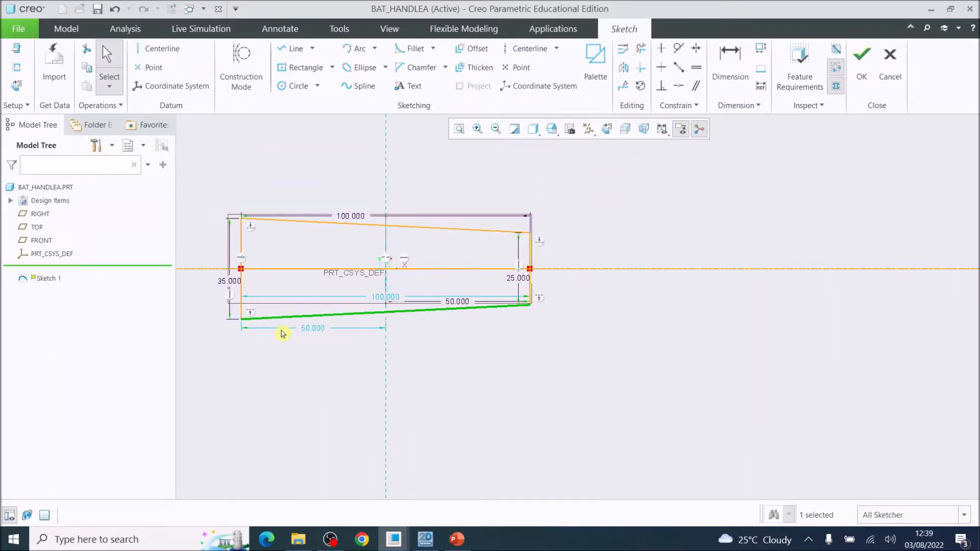
left_click(640, 52)
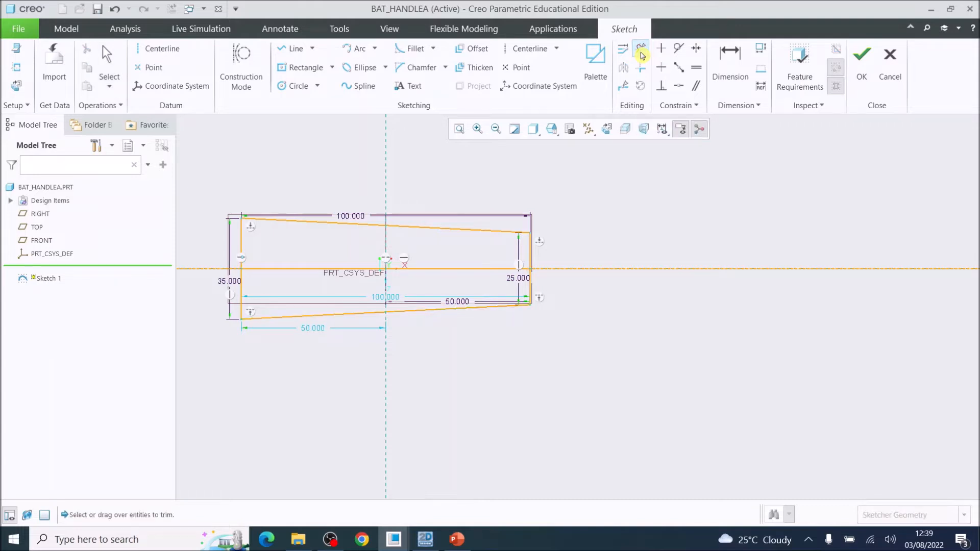
left_click(495, 268)
left_click(354, 271)
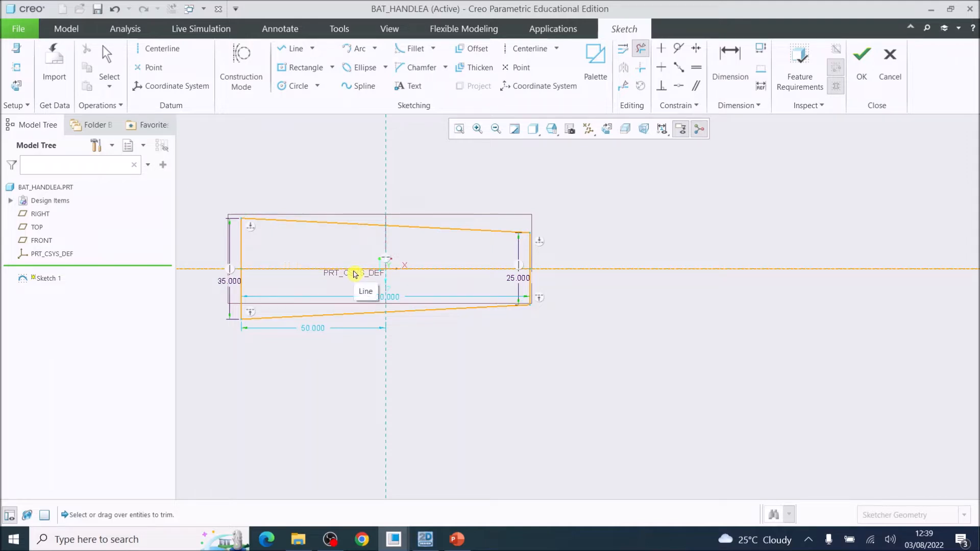
scroll(346, 278, "down", 2)
scroll(263, 287, "up", 3)
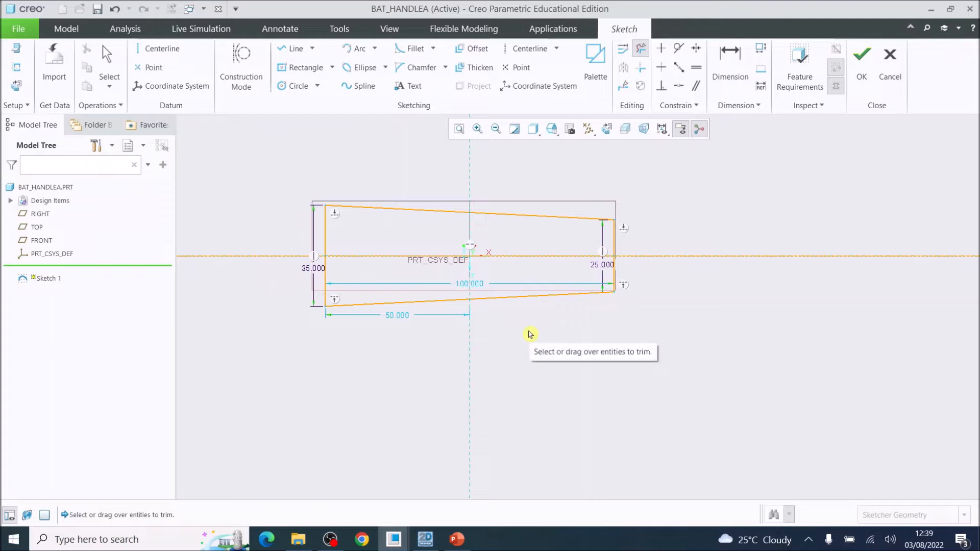
left_click(862, 62)
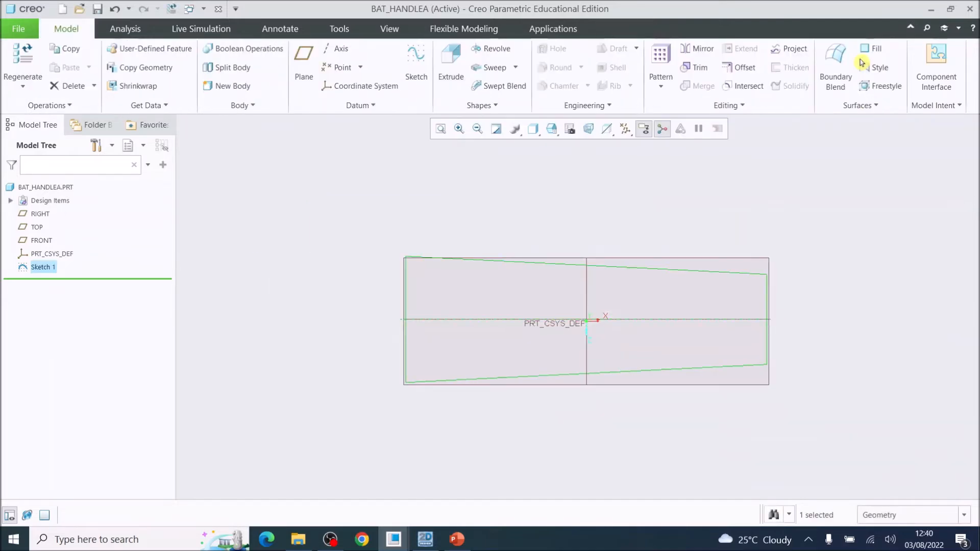
Extrude the tapered profile sketch as a solid with a depth of 10
left_click(449, 65)
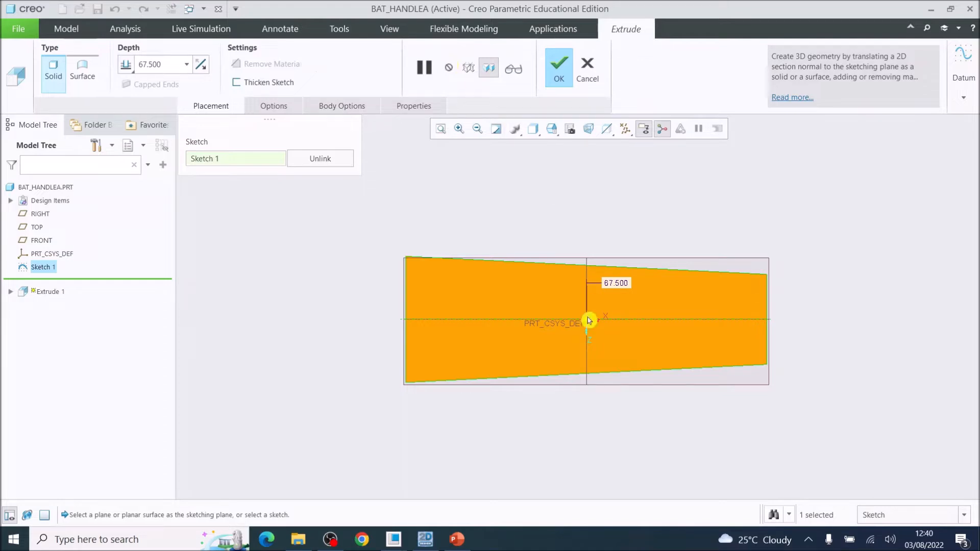
middle_click_drag(590, 310, 570, 310)
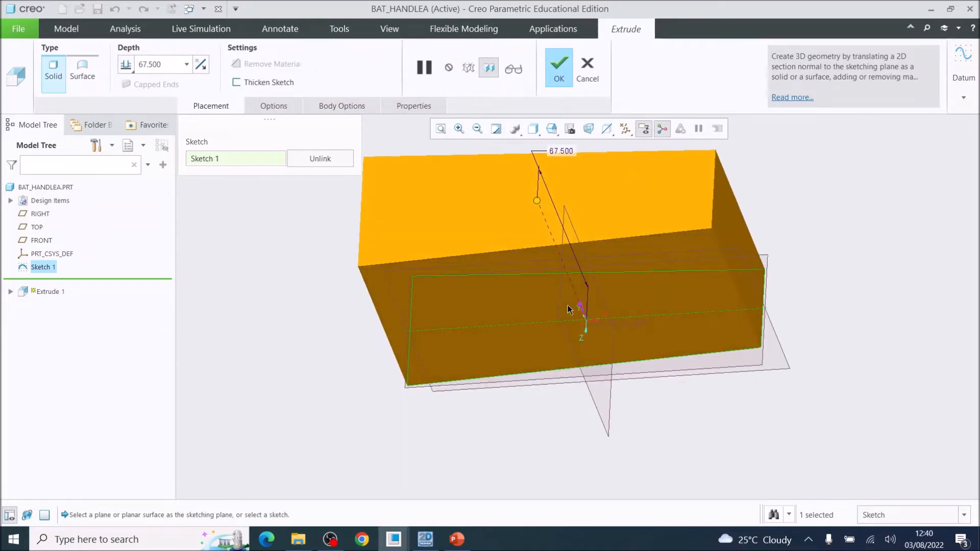
mouse_move(537, 201)
left_mouse_down()
mouse_move(521, 157)
mouse_move(595, 256)
mouse_move(543, 214)
left_mouse_up()
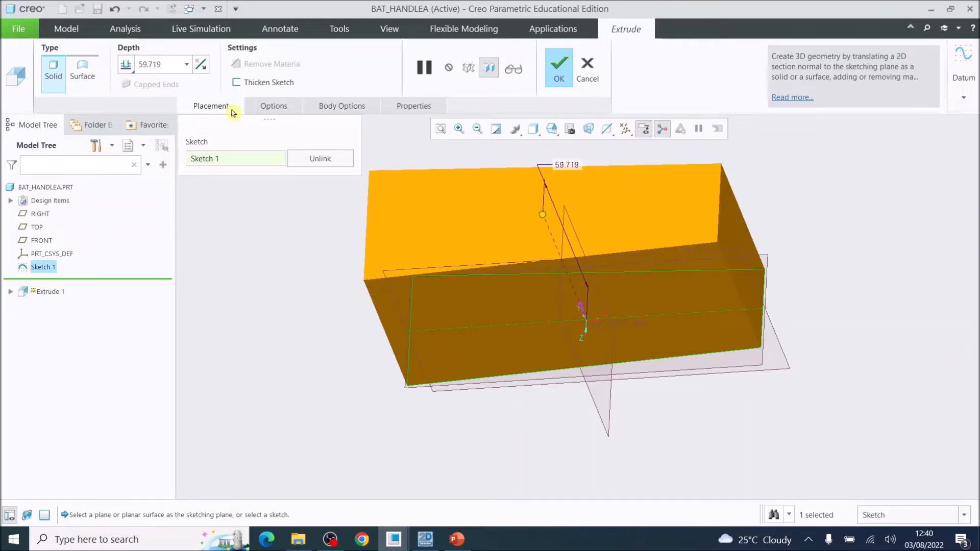
left_click(169, 66)
type("1")
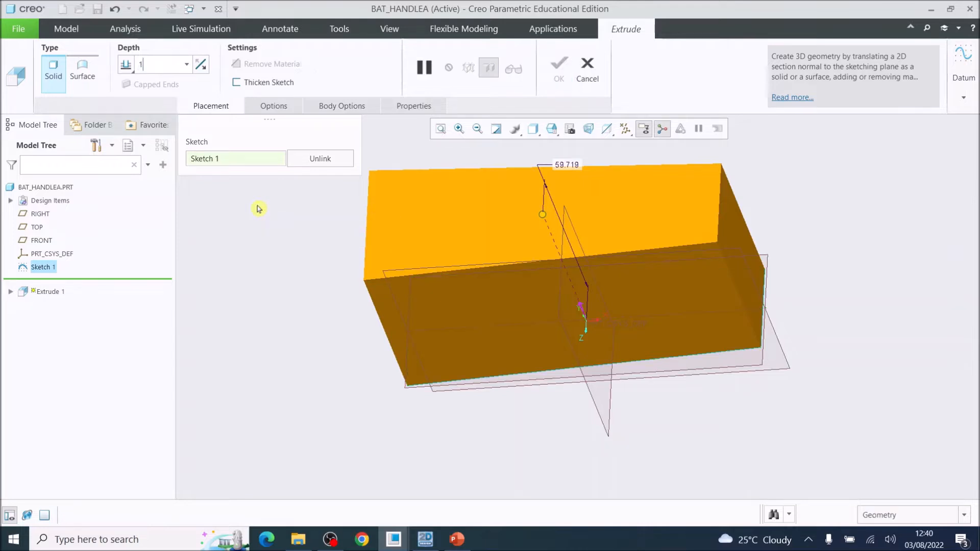
type("0")
key("Return")
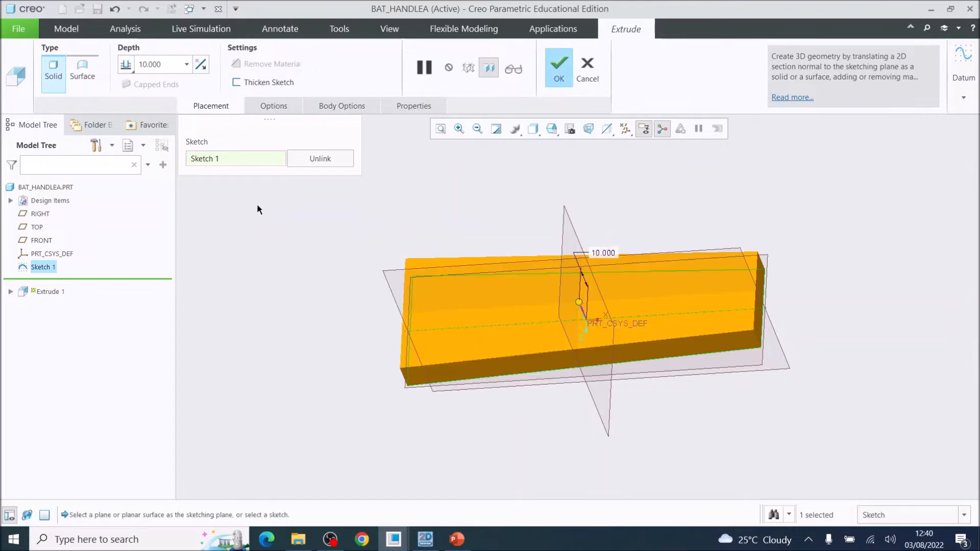
left_click(561, 76)
left_click(561, 76)
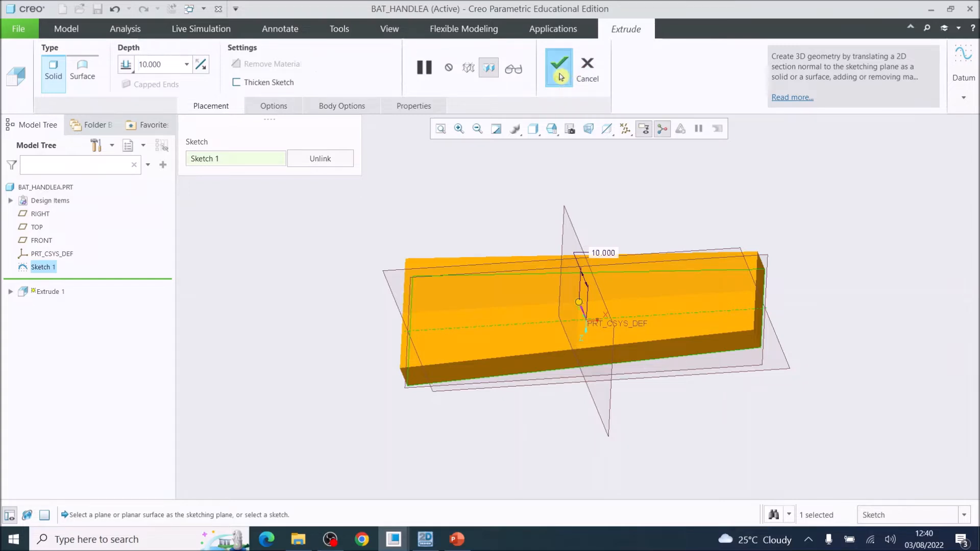
middle_click_drag(564, 294, 585, 309)
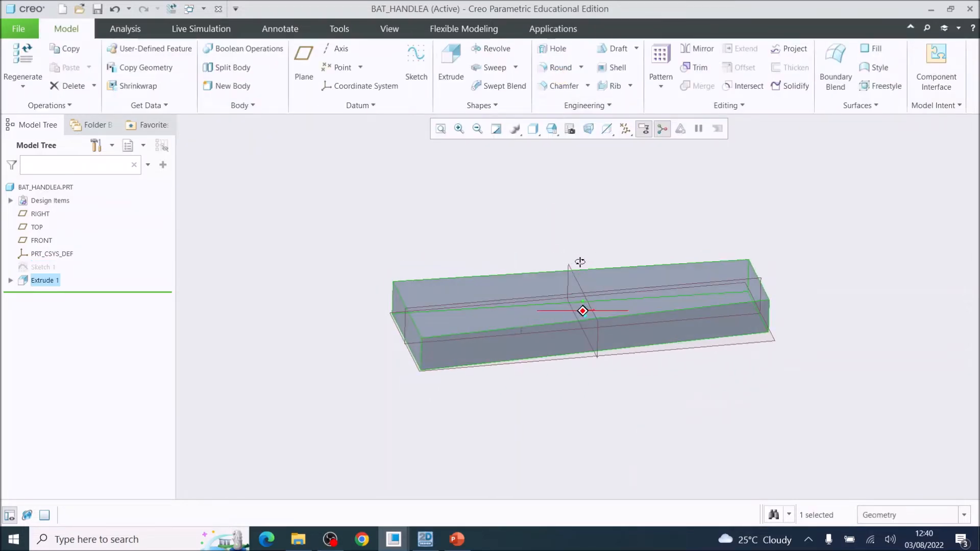
Save the part BAT_HANDLEA.PRT in the Table Tennis Bat Turorials folder
left_click(22, 32)
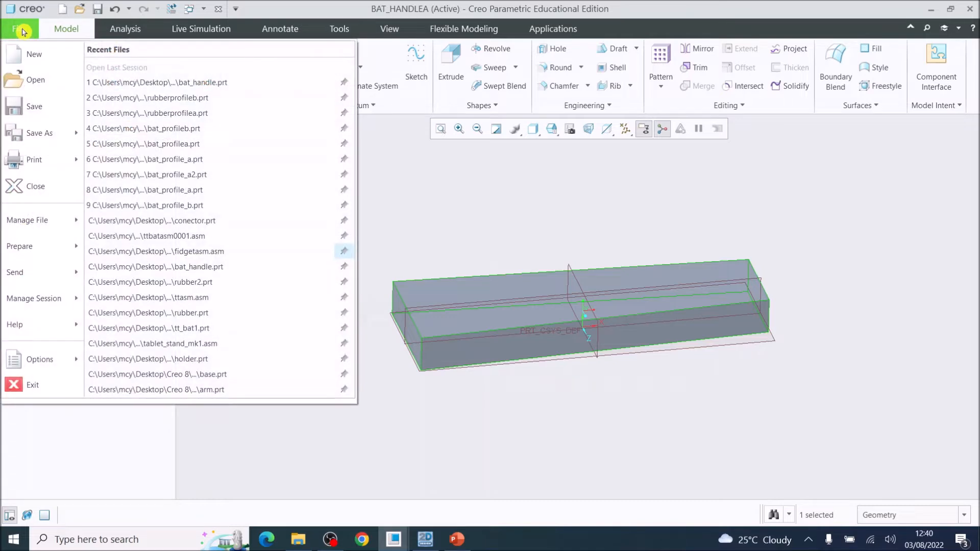
left_click(31, 112)
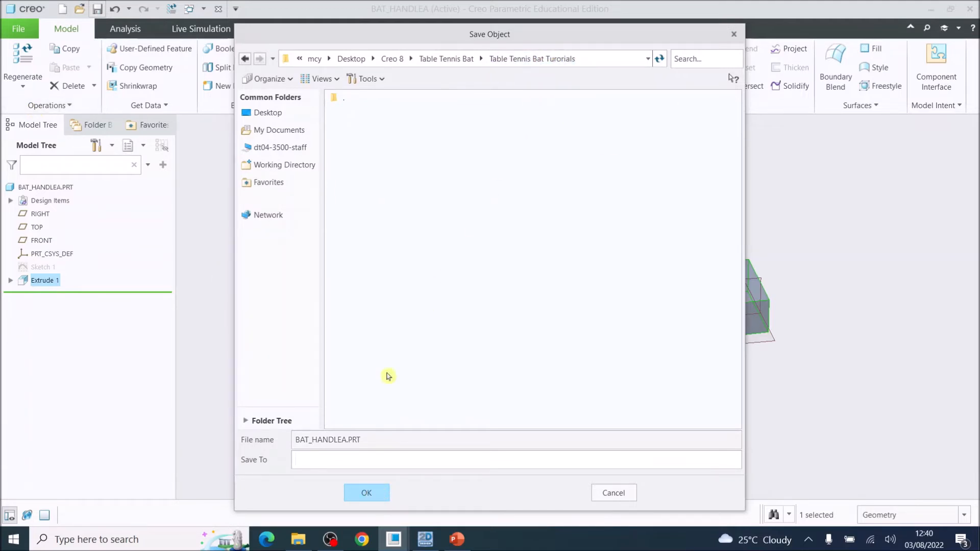
left_click(364, 496)
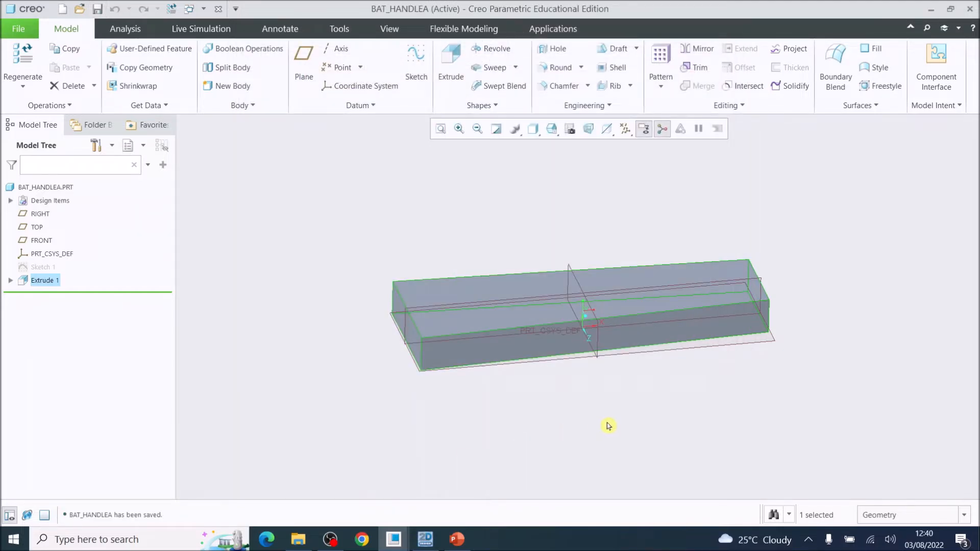
mouse_move(540, 280)
middle_mouse_down()
mouse_move(584, 309)
mouse_move(539, 330)
mouse_move(547, 341)
middle_mouse_up()
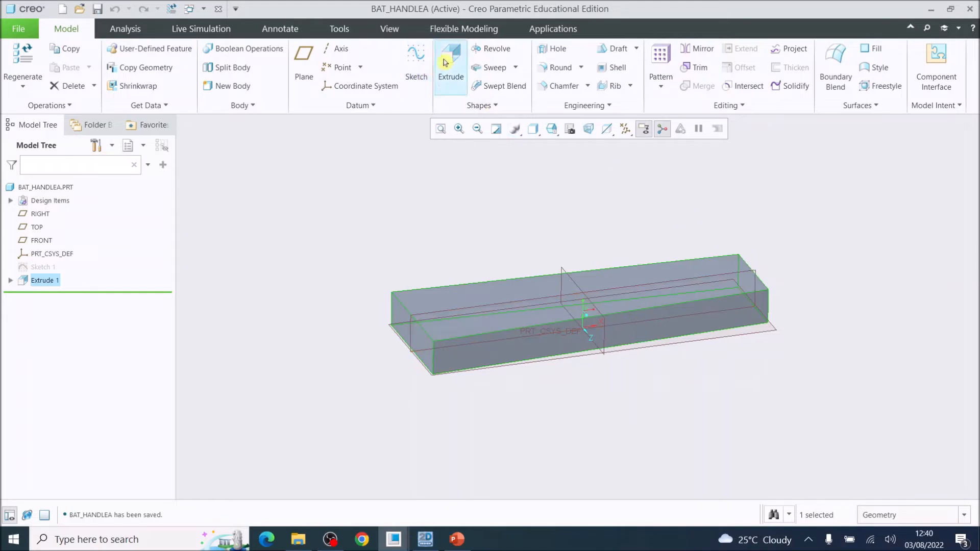
Round the top edge at the handle's narrow end with a radius of 20
left_click(547, 70)
middle_click_drag(750, 275, 744, 311)
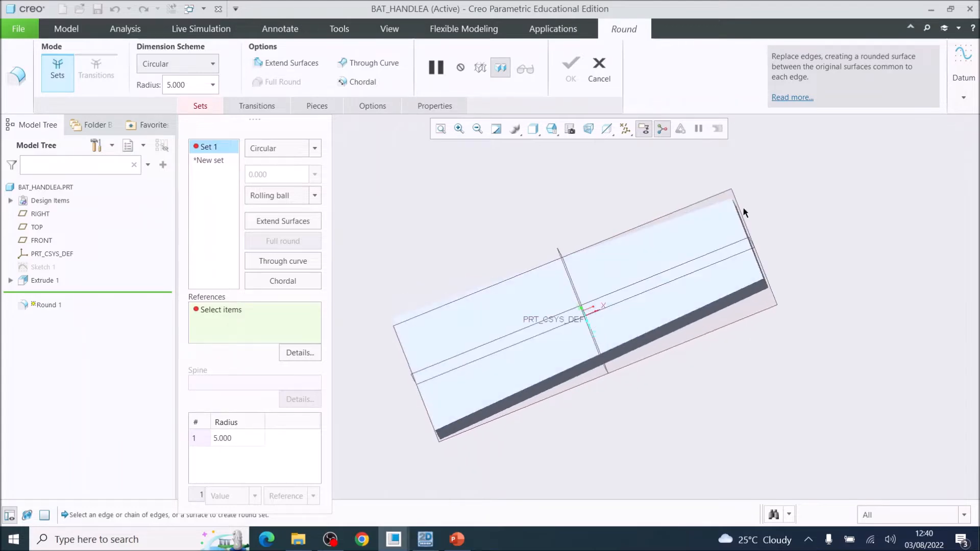
middle_click_drag(744, 213, 703, 249)
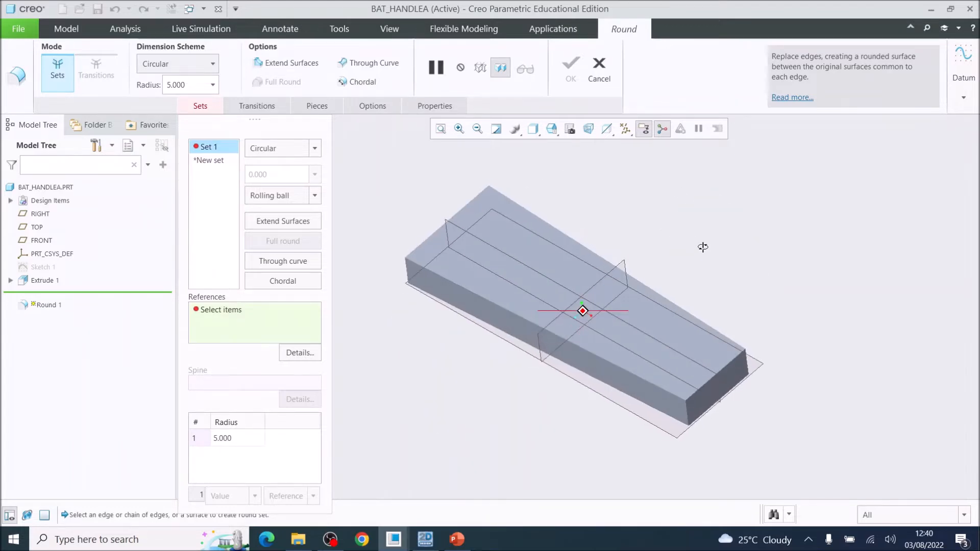
left_click(727, 364)
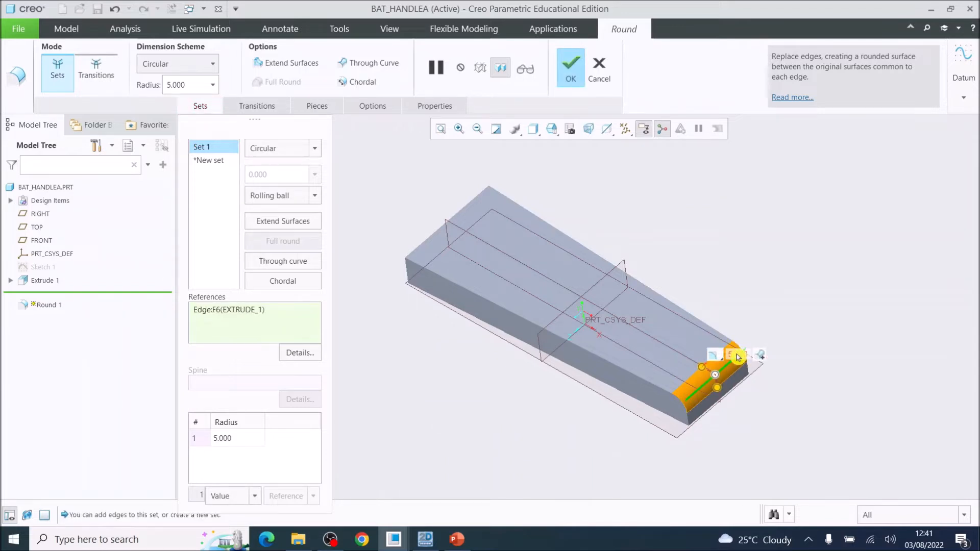
double_click(738, 357)
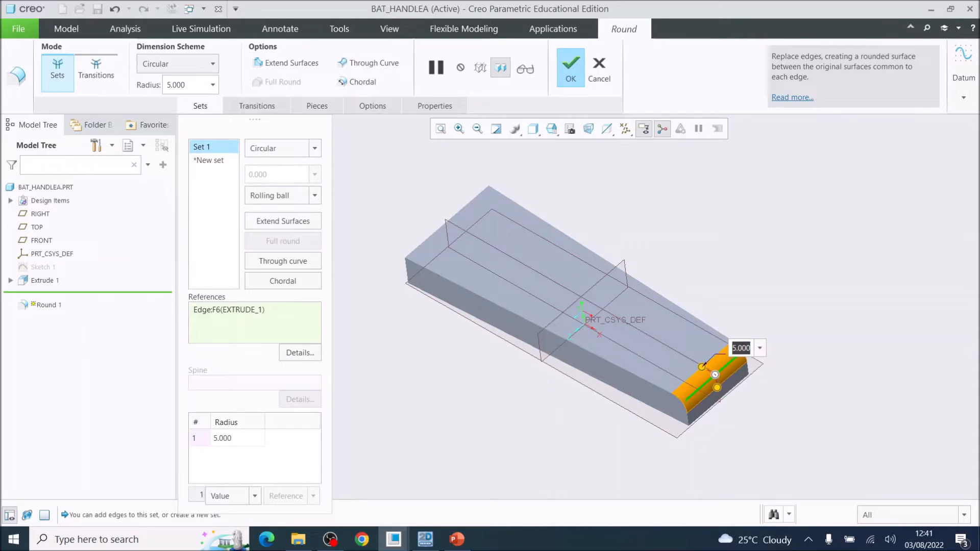
type("20")
key("Return")
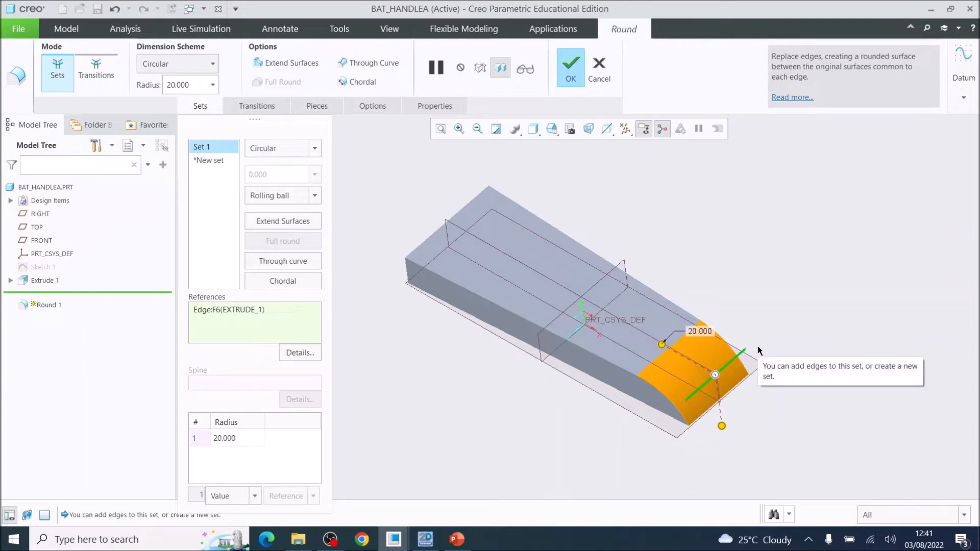
left_click(571, 69)
Round the two vertical corner edges at the handle's wide end with a radius of 5
mouse_move(602, 305)
middle_mouse_down()
mouse_move(635, 280)
mouse_move(687, 277)
mouse_move(689, 298)
middle_mouse_up()
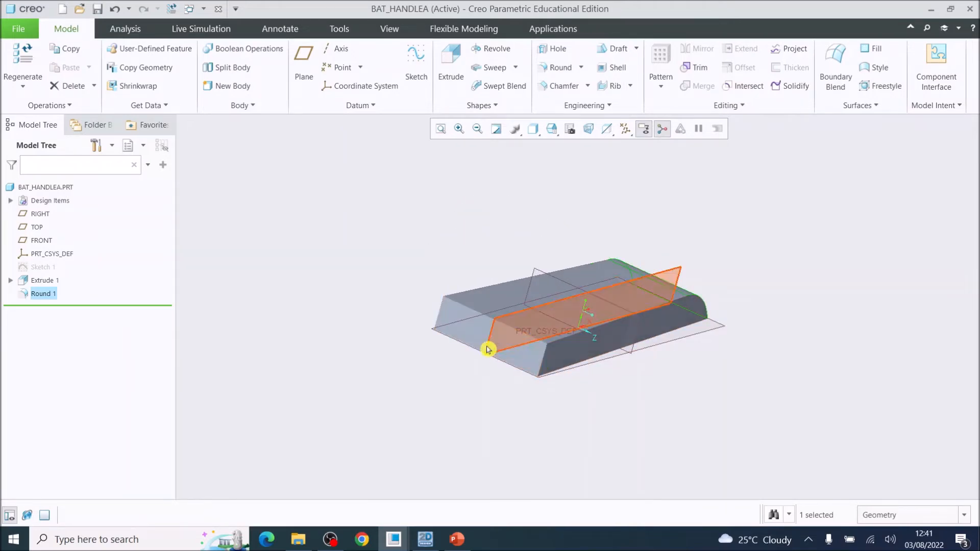
left_click(560, 67)
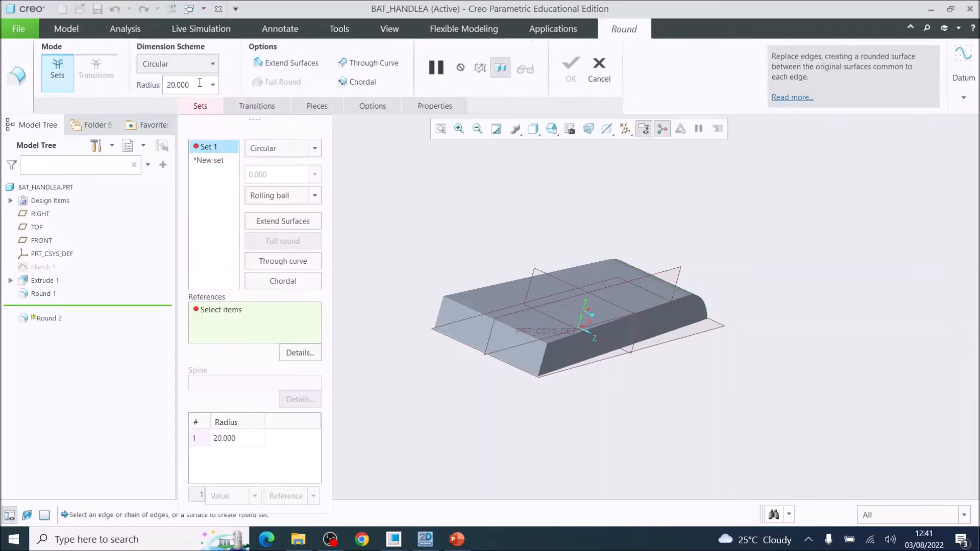
left_click(165, 84)
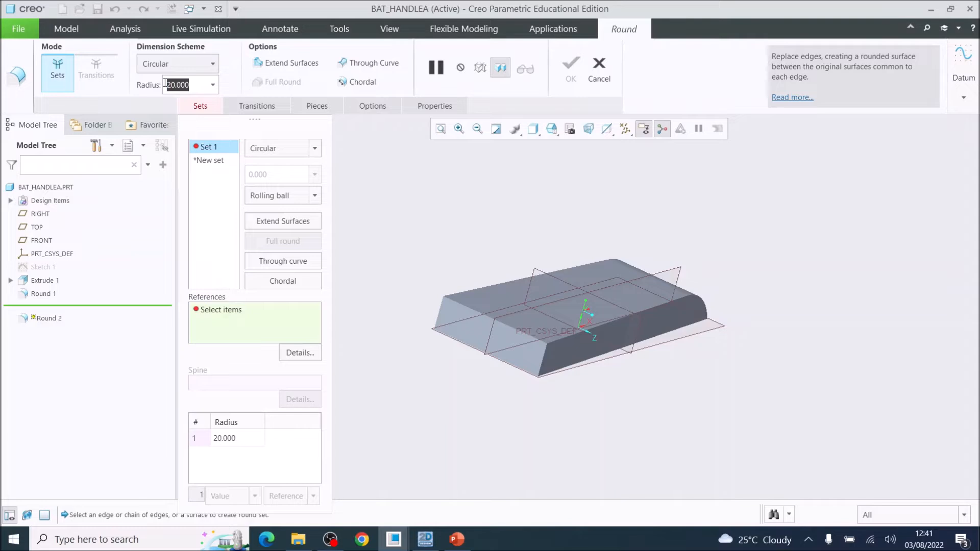
type("5")
key("Return")
left_click(545, 359)
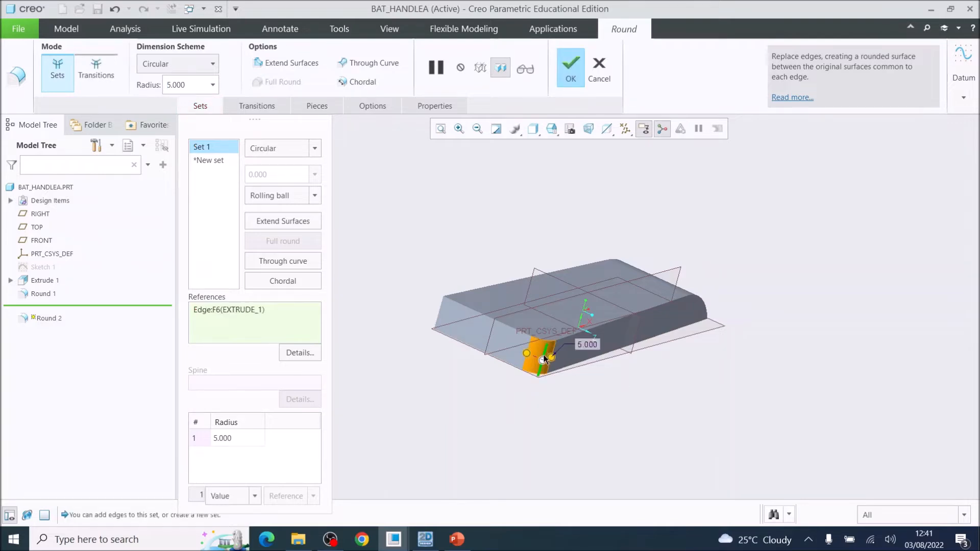
middle_click_drag(545, 359, 569, 376)
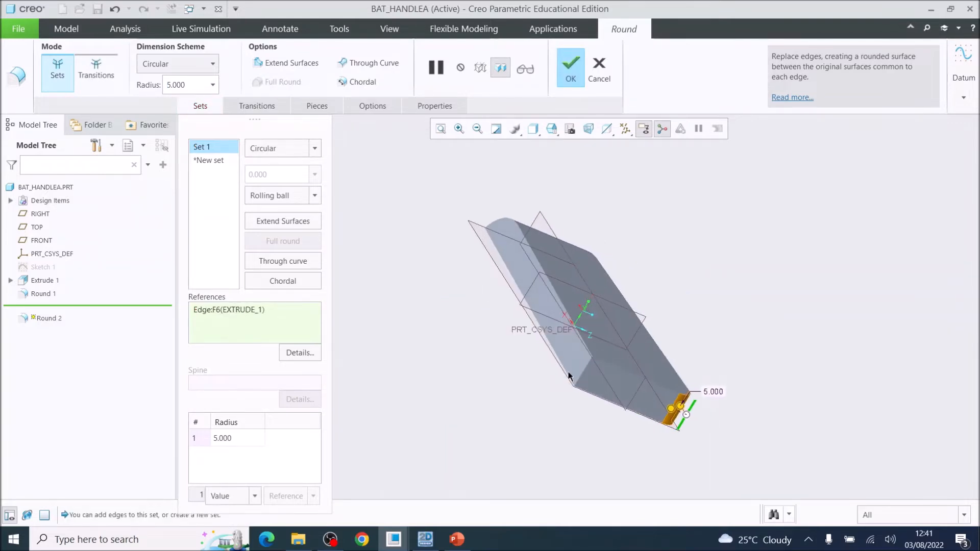
left_click(586, 371)
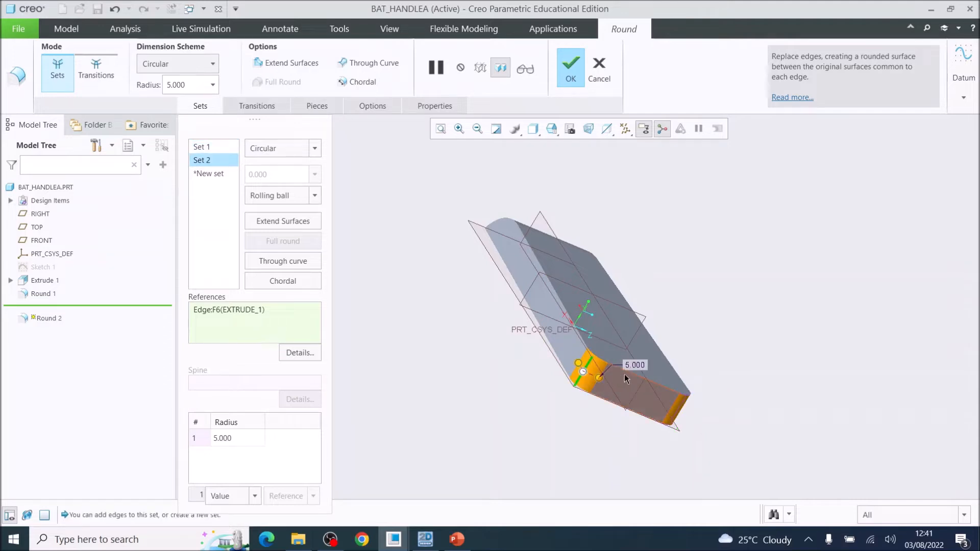
left_click(569, 73)
Round the edge chain around the handle's top face with a radius of 8 and save the part
middle_click_drag(604, 325, 560, 257)
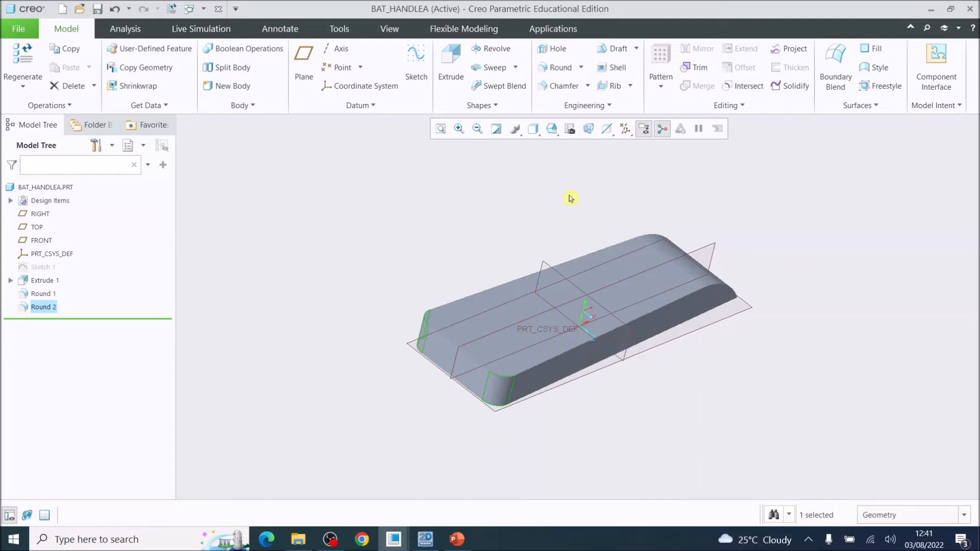
left_click(558, 67)
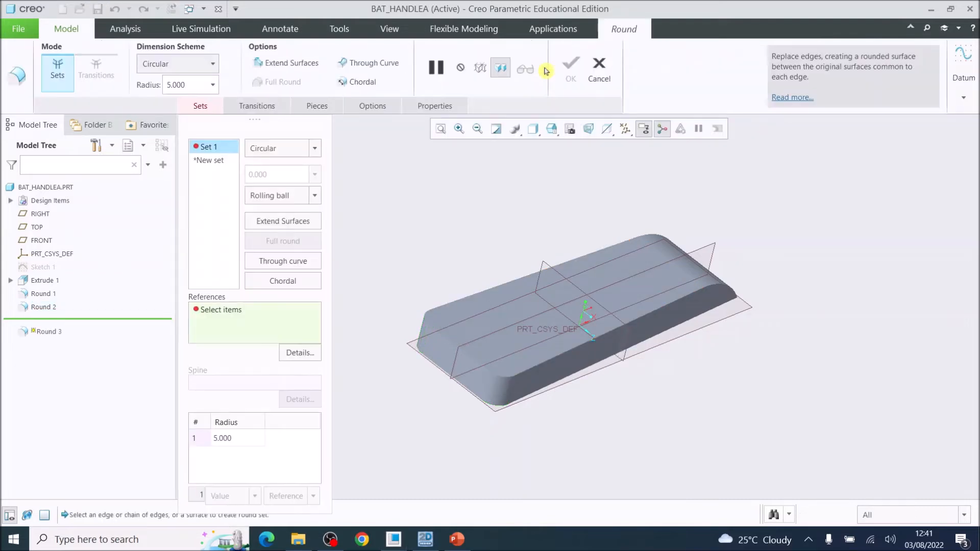
left_click(193, 84)
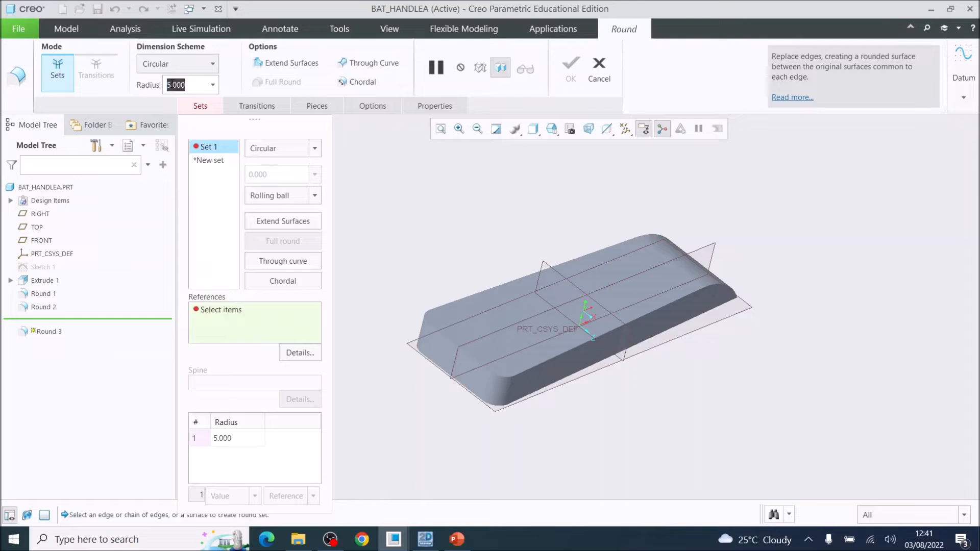
type("8")
key("Return")
left_click(557, 354)
middle_click_drag(562, 354, 597, 291)
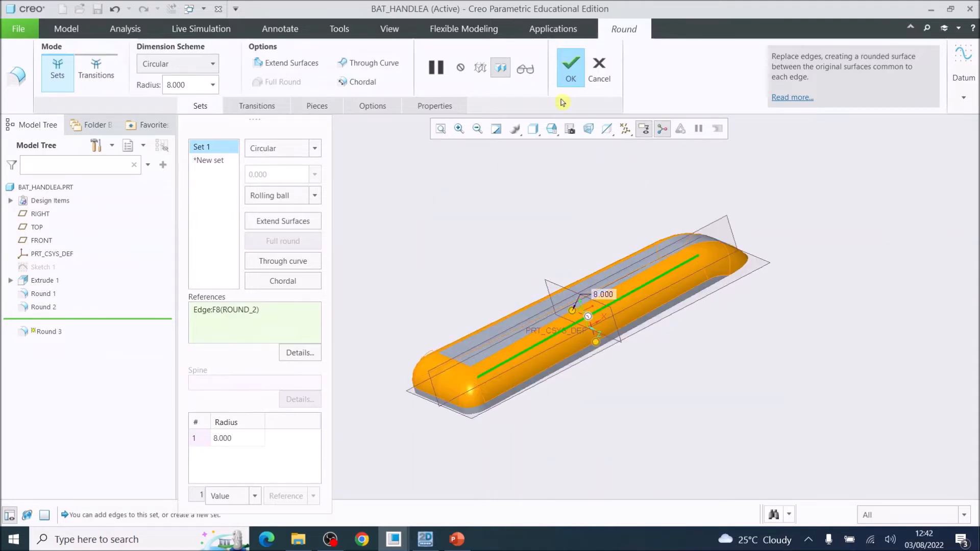
left_click(576, 69)
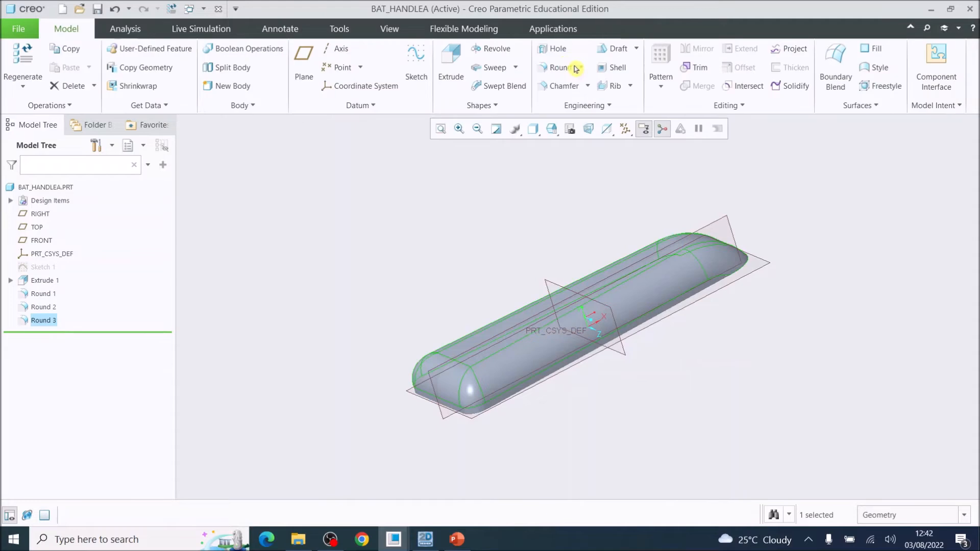
left_click(20, 35)
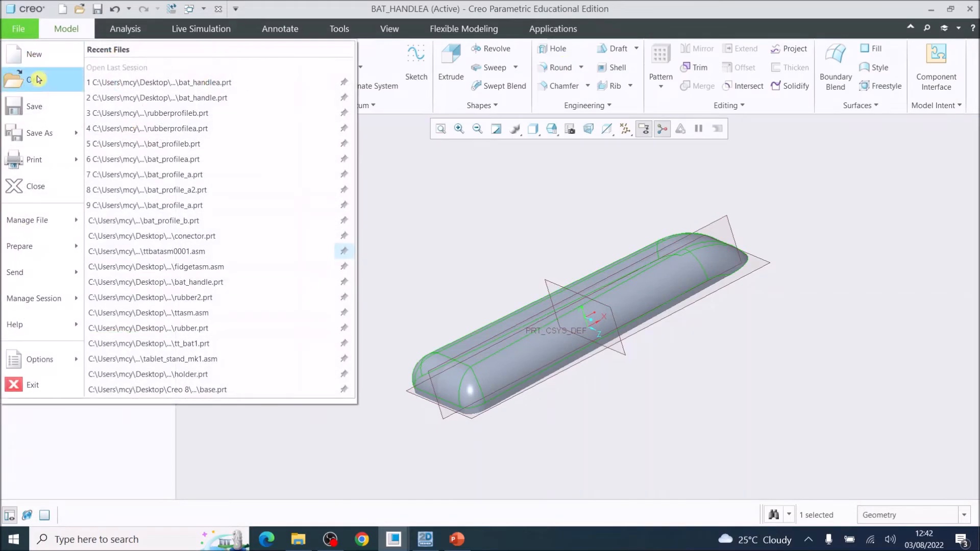
left_click(43, 108)
Start a new sketch on the flat underside face of the handle
mouse_move(630, 308)
middle_mouse_down()
mouse_move(636, 267)
mouse_move(612, 310)
mouse_move(612, 299)
middle_mouse_up()
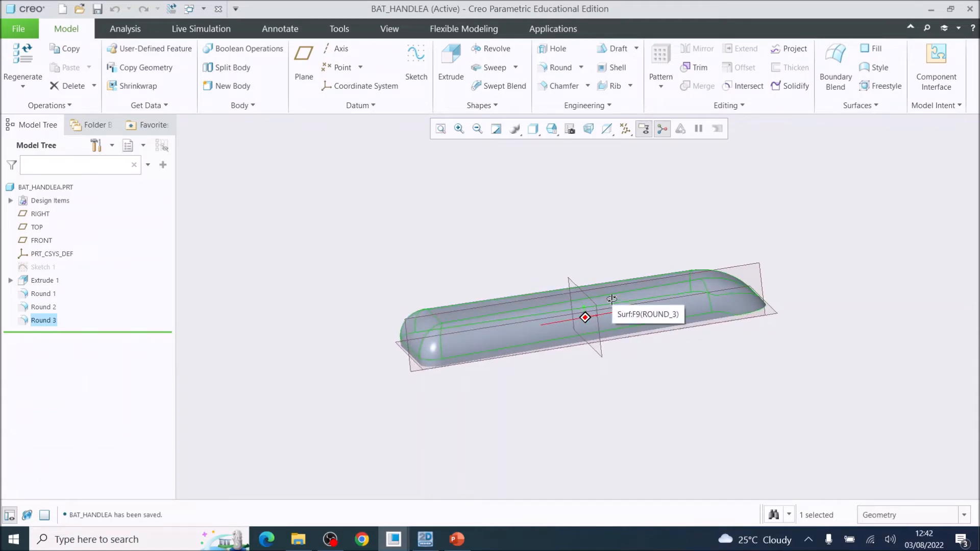
mouse_move(612, 300)
middle_mouse_down()
mouse_move(617, 233)
mouse_move(638, 179)
middle_mouse_up()
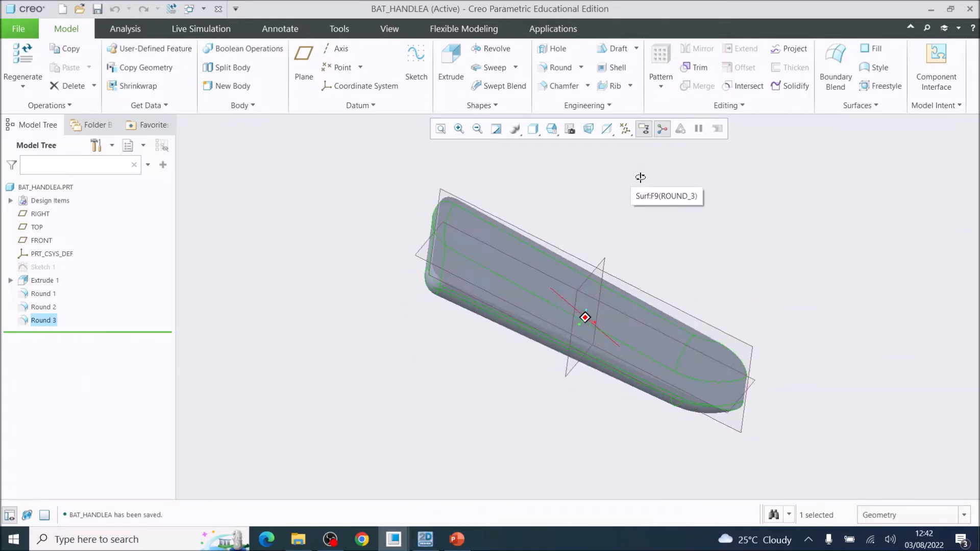
left_click(505, 243)
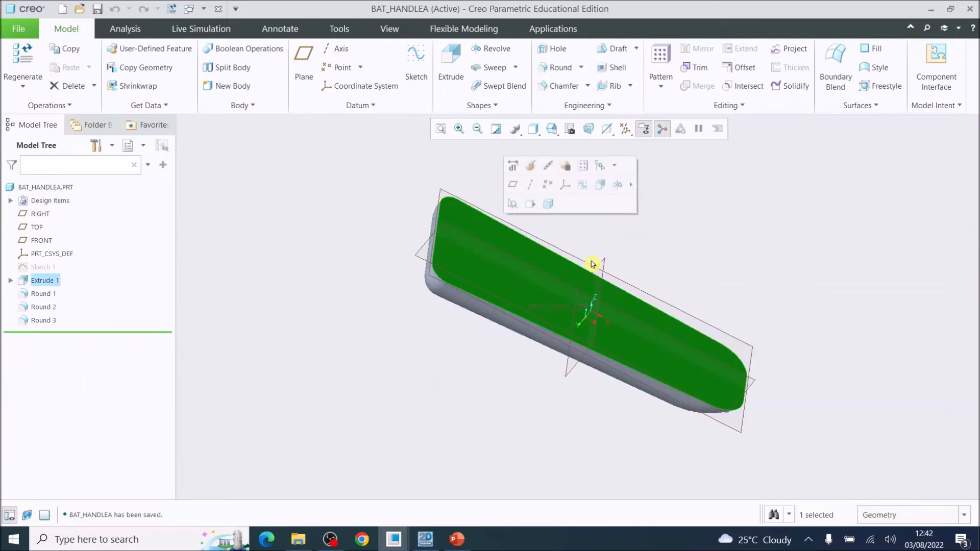
left_click(417, 57)
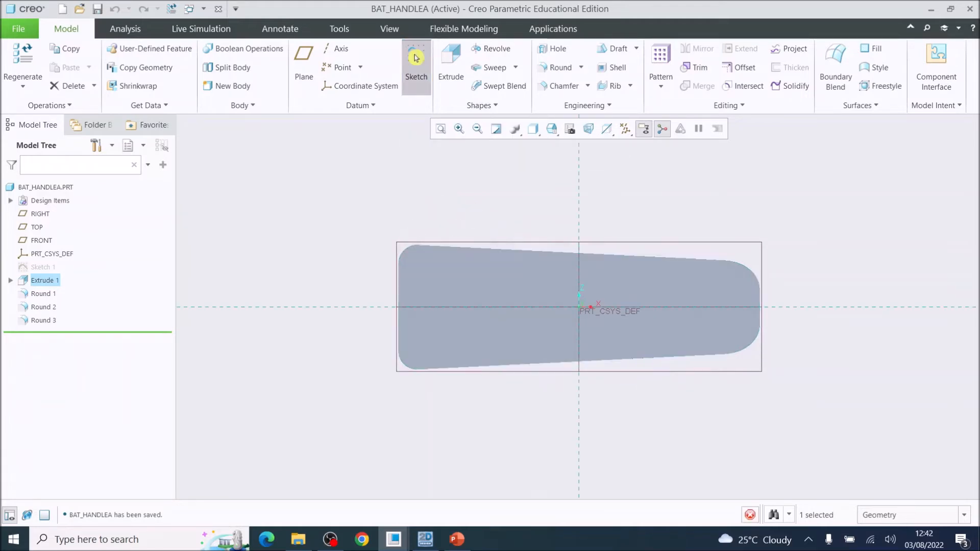
Sketch a center rectangle about 13.4 by 8.6, centered on the horizontal reference line near the handle's wide end
scroll(539, 302, "up", 3)
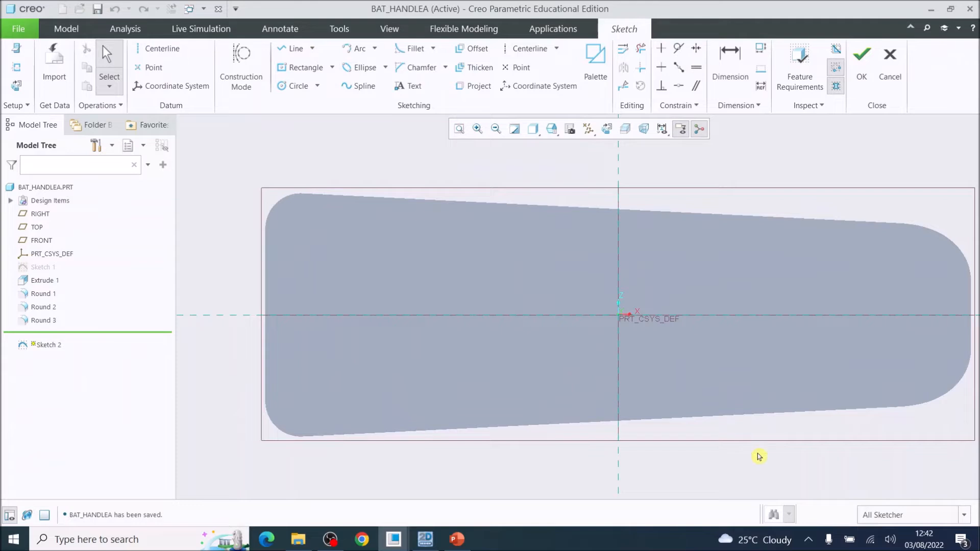
scroll(900, 407, "down", 2)
scroll(959, 364, "up", 1)
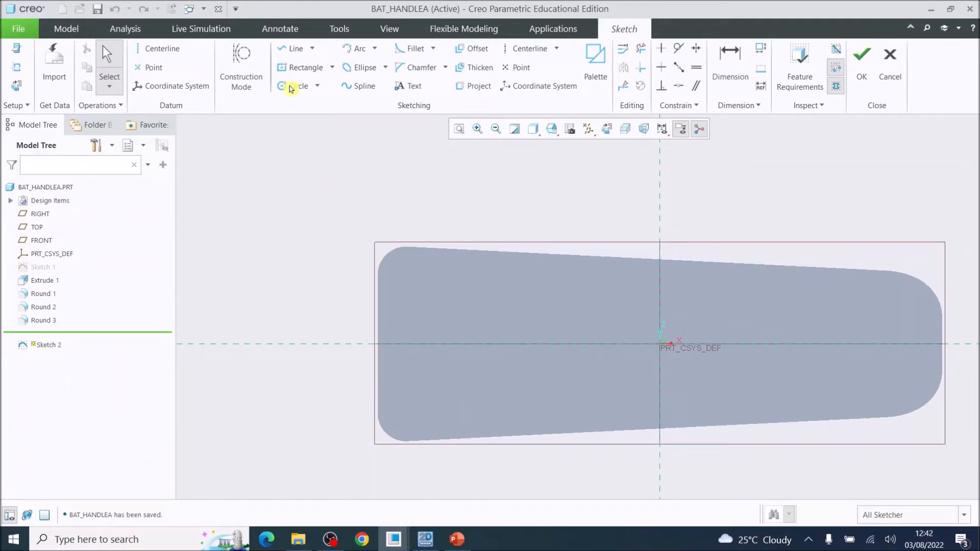
left_click(332, 68)
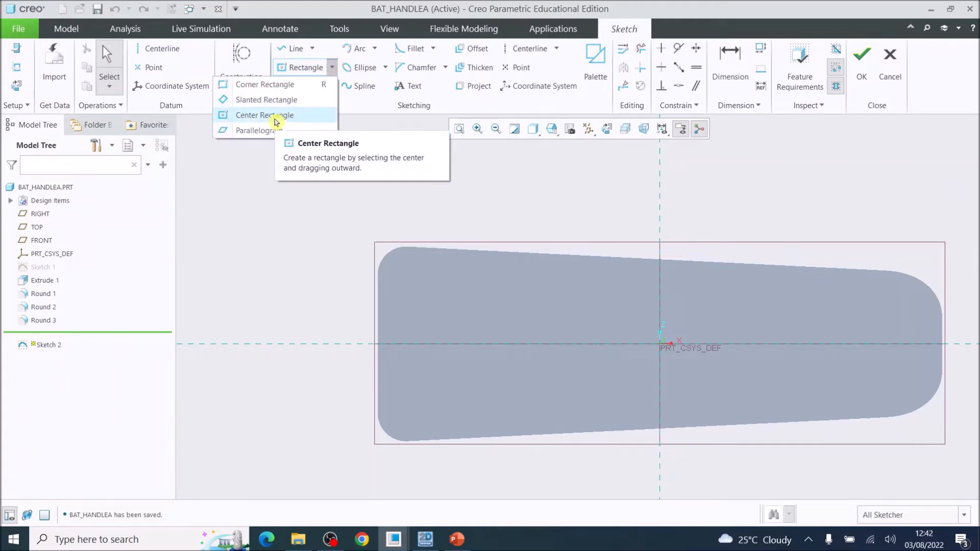
left_click(276, 116)
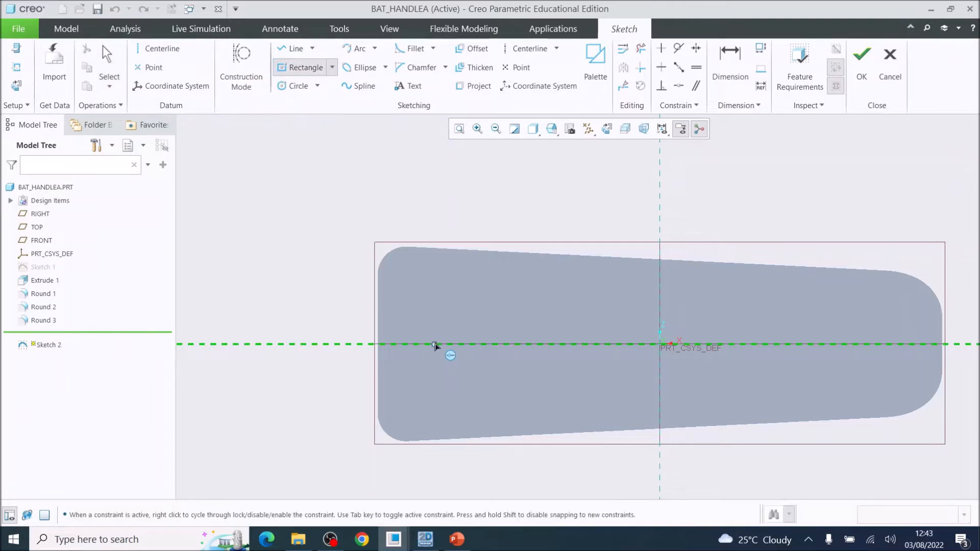
left_click(435, 345)
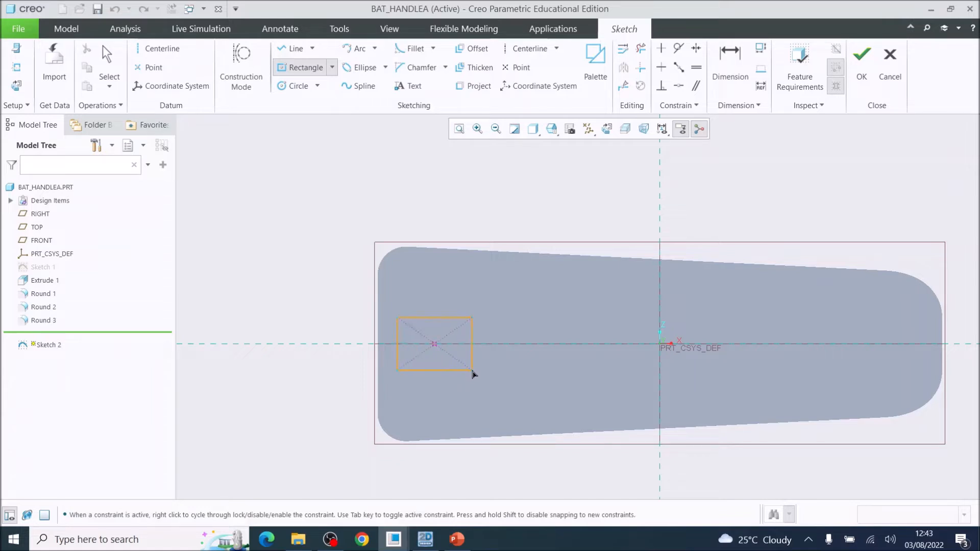
left_click(473, 368)
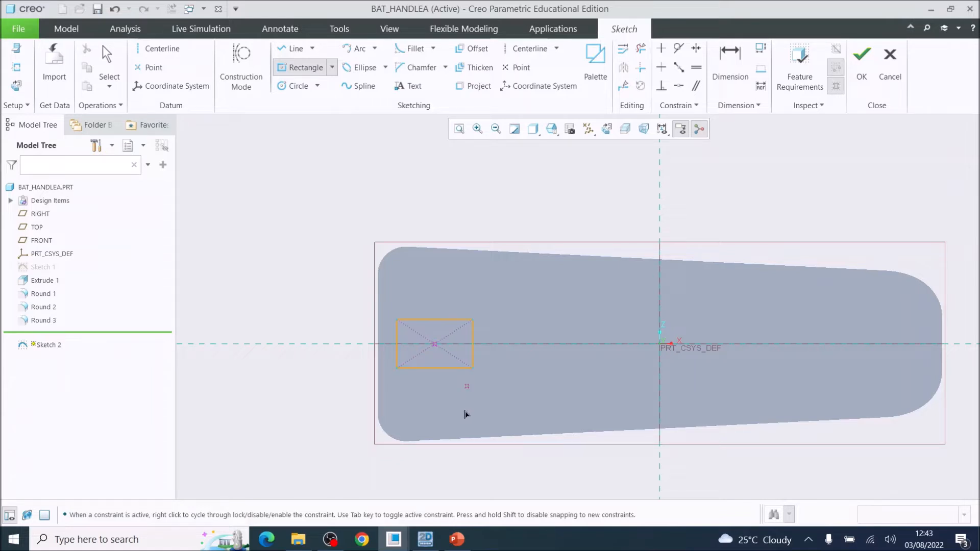
Set both the width and the height of the sketched rectangle to 6
left_click(732, 58)
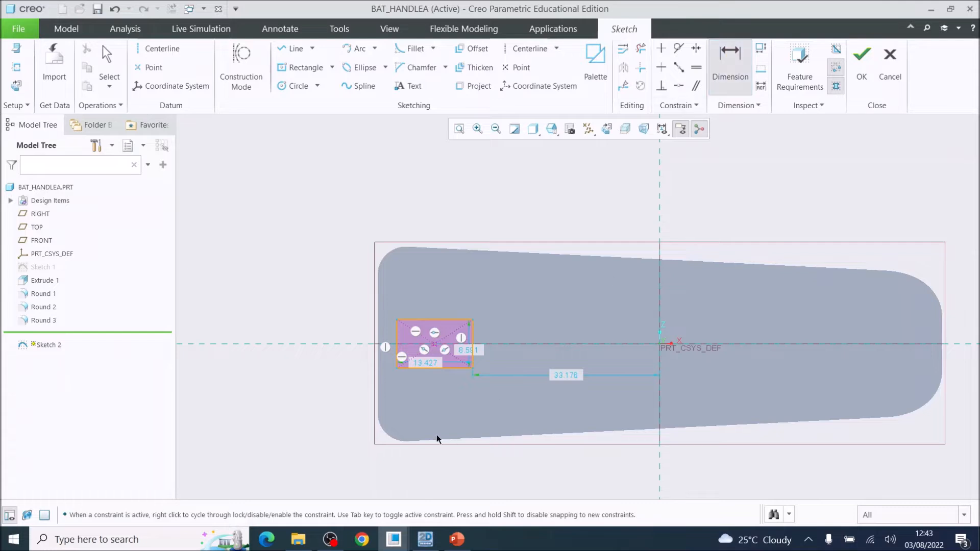
scroll(431, 391, "down", 4)
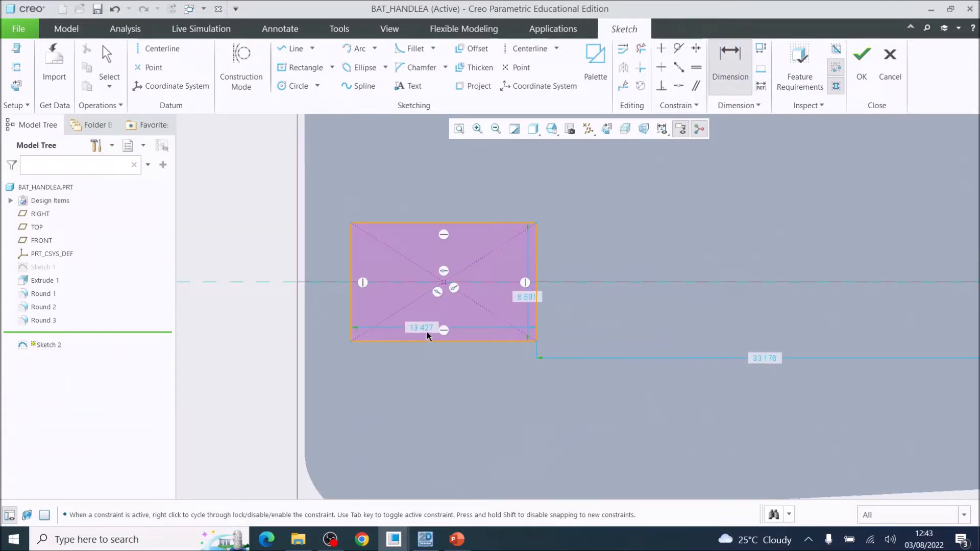
scroll(428, 335, "down", 1)
double_click(415, 329)
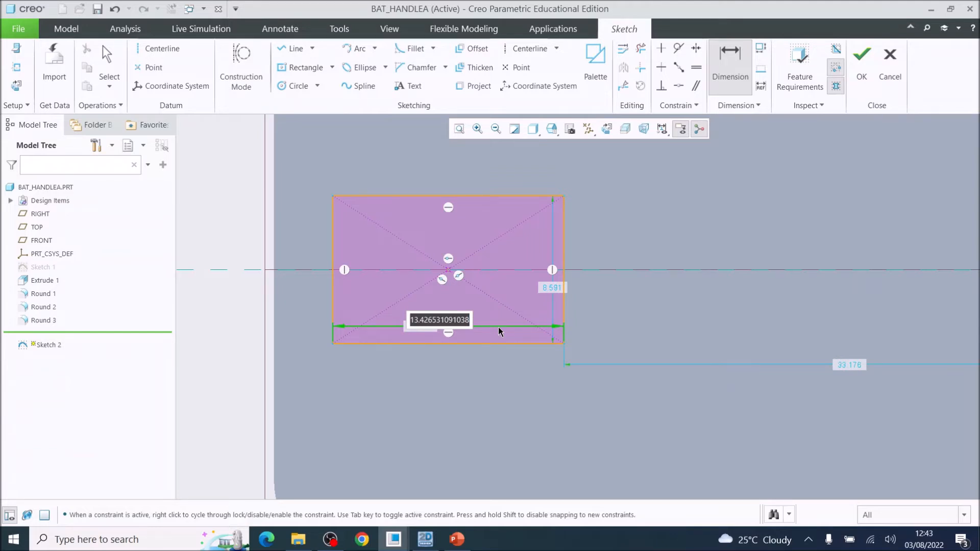
type("6")
key("Return")
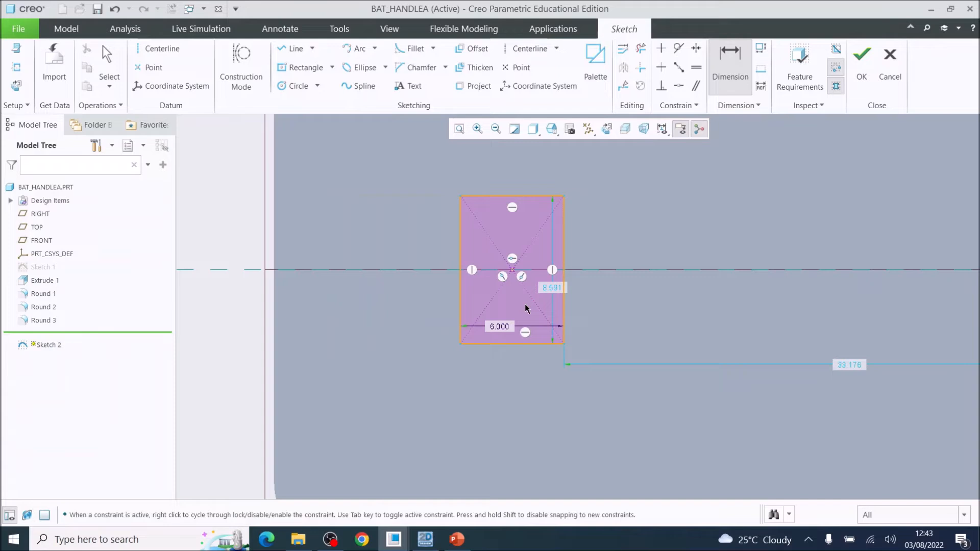
double_click(551, 291)
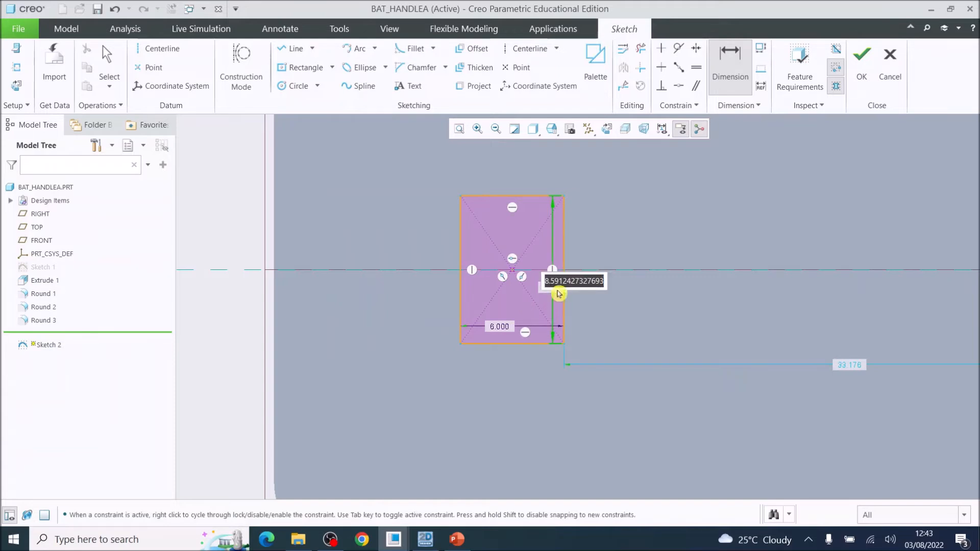
type("6")
key("Return")
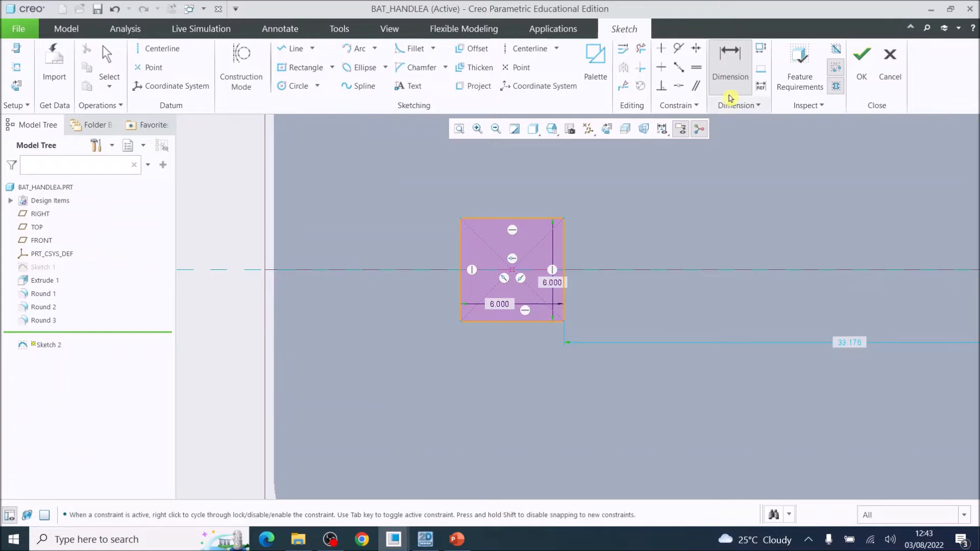
Dimension the distance from the handle's wide end edge to the nearest side of the square and set it to 10
left_click(730, 76)
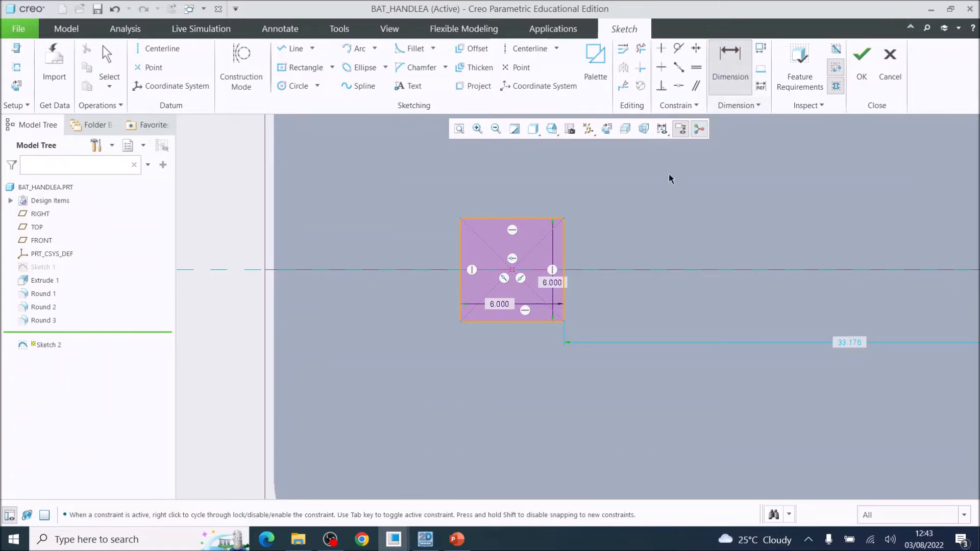
left_click(460, 253)
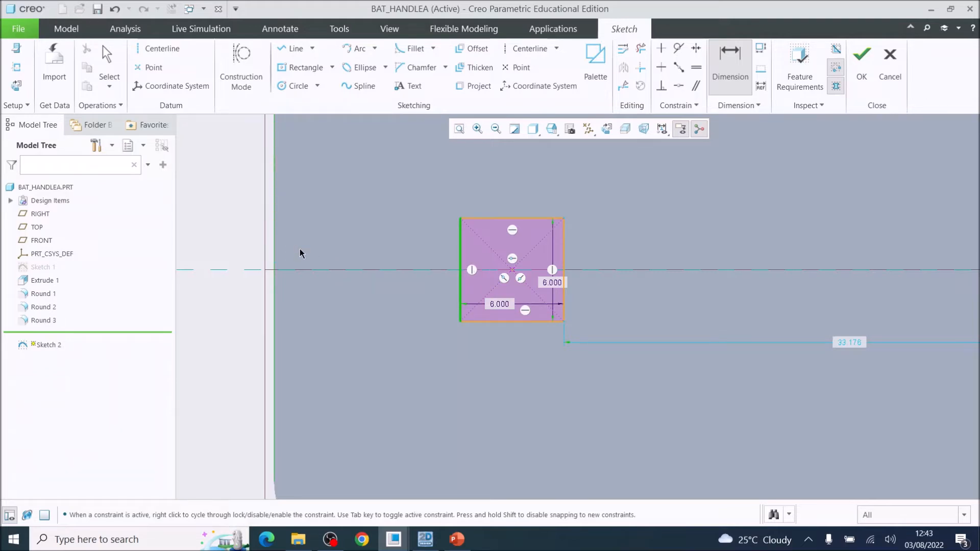
middle_click(351, 251)
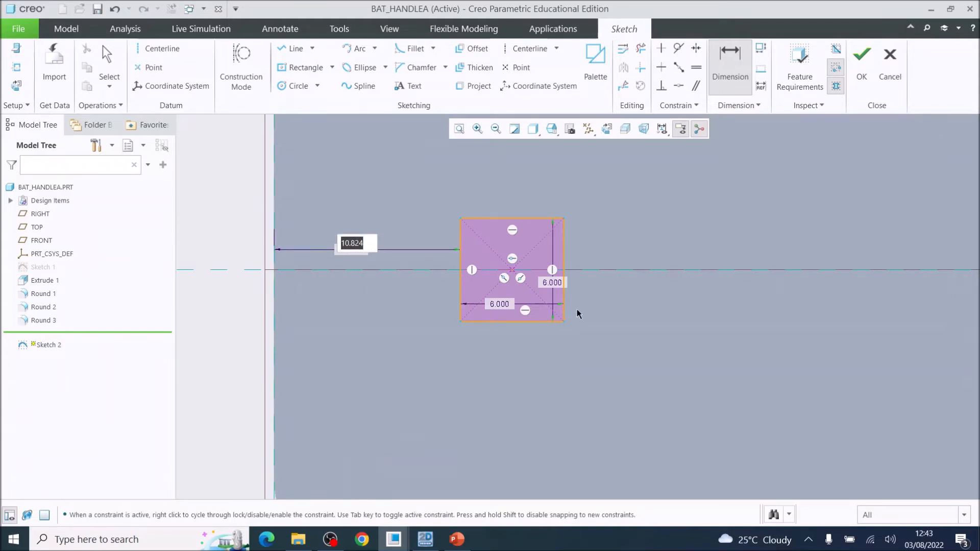
type("10")
key("Return")
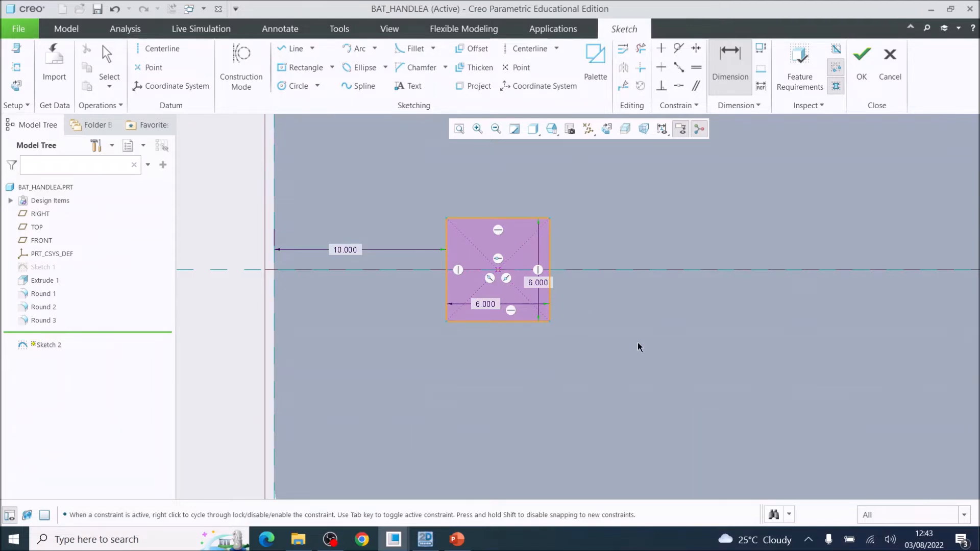
Sketch a second center rectangle about 10.9 by 13.8, centered on the horizontal reference line toward the handle's narrow end
scroll(631, 334, "down", 4)
scroll(858, 372, "down", 4)
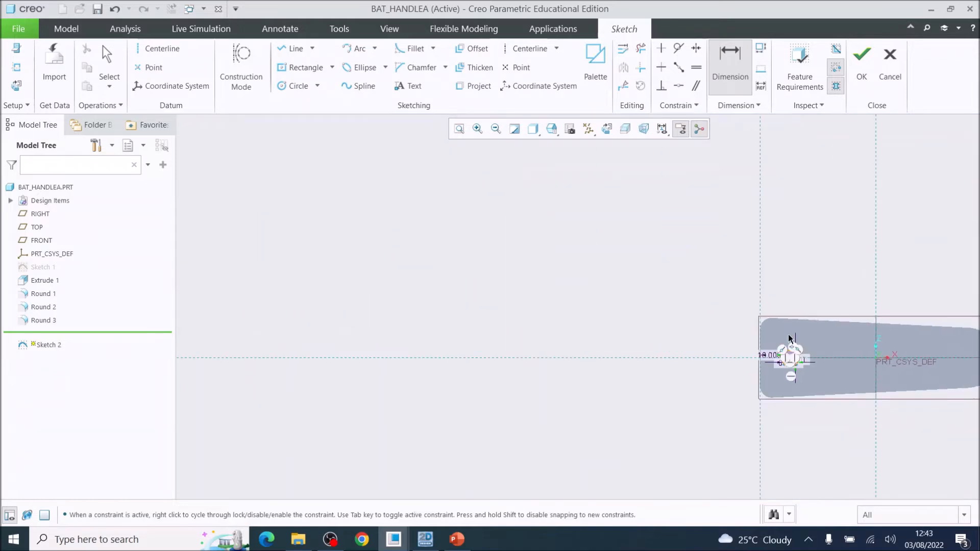
left_click(459, 128)
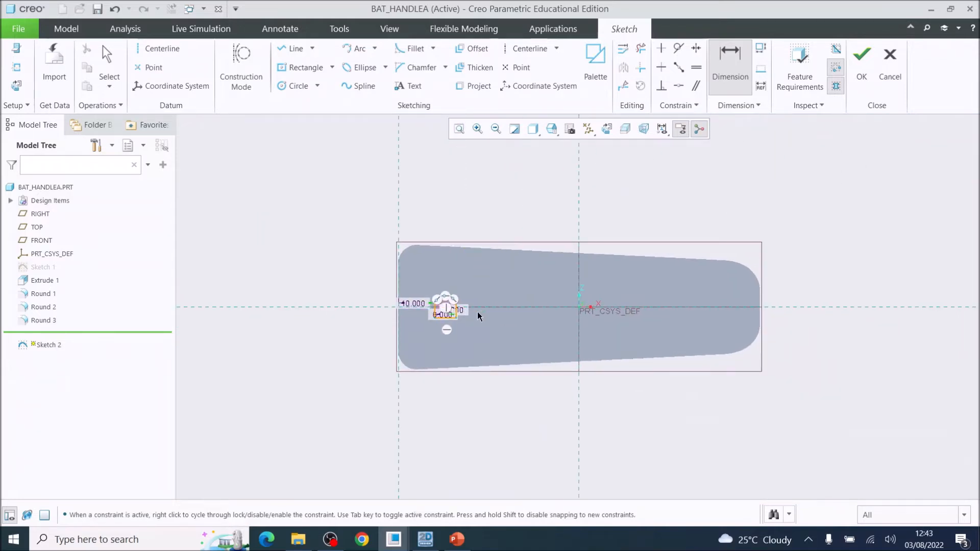
scroll(630, 318, "up", 2)
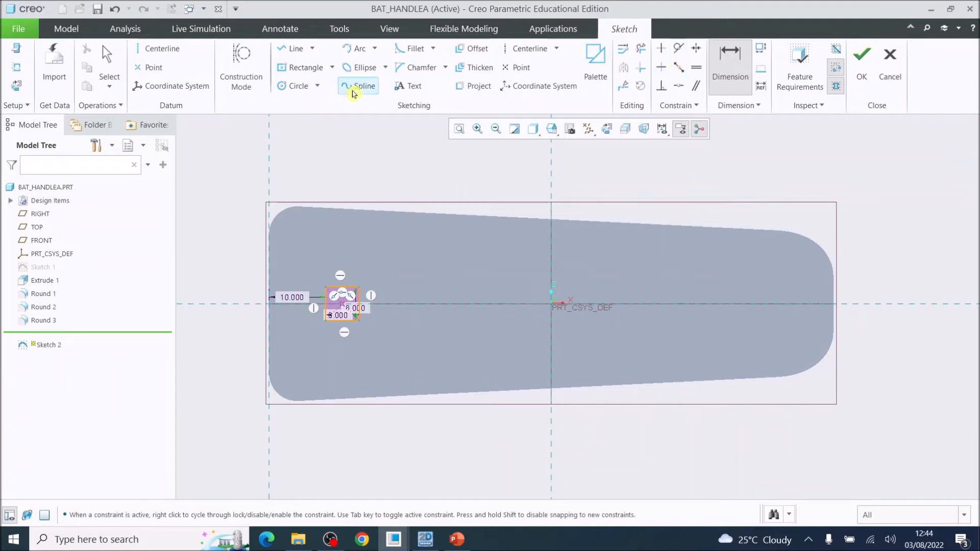
left_click(333, 68)
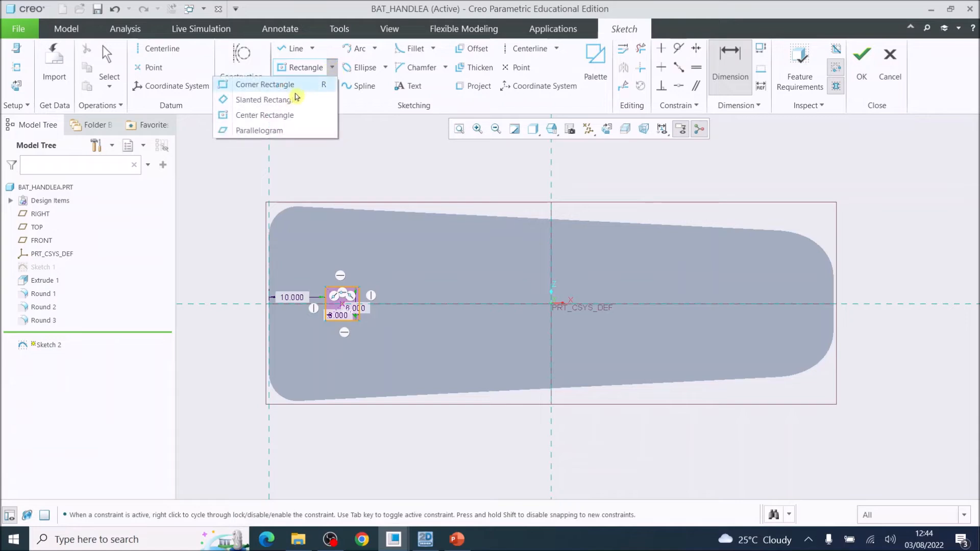
left_click(264, 116)
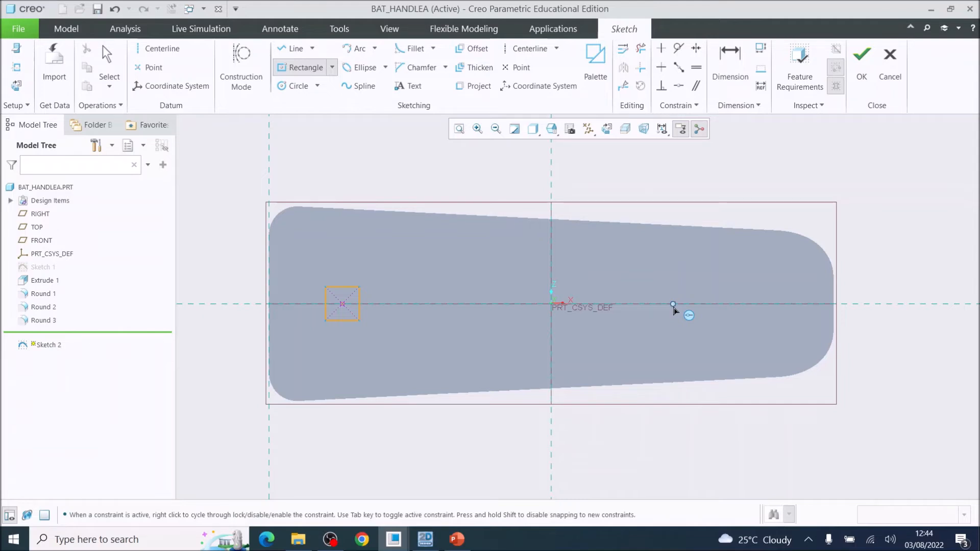
left_click(675, 305)
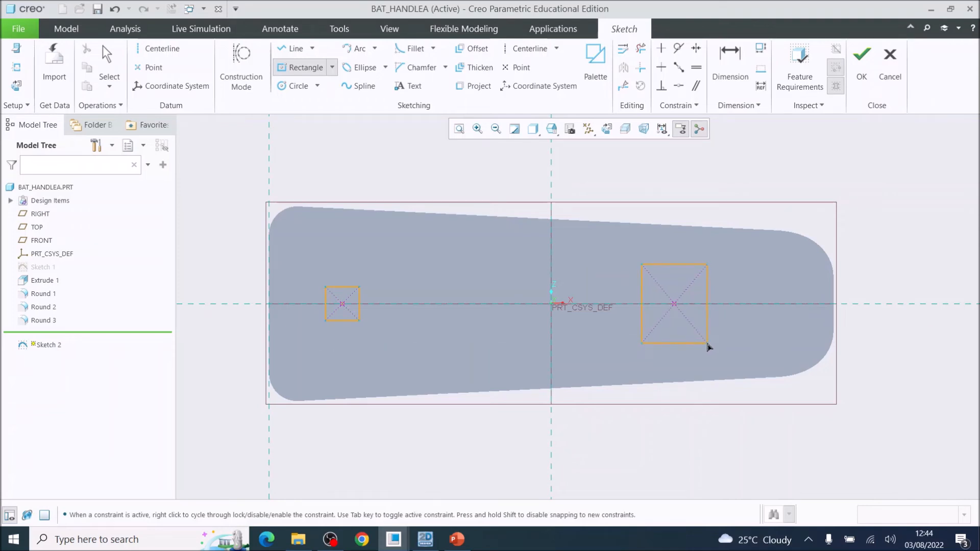
left_click(706, 343)
Set both the height and the width of the second rectangle to 6
left_click(727, 55)
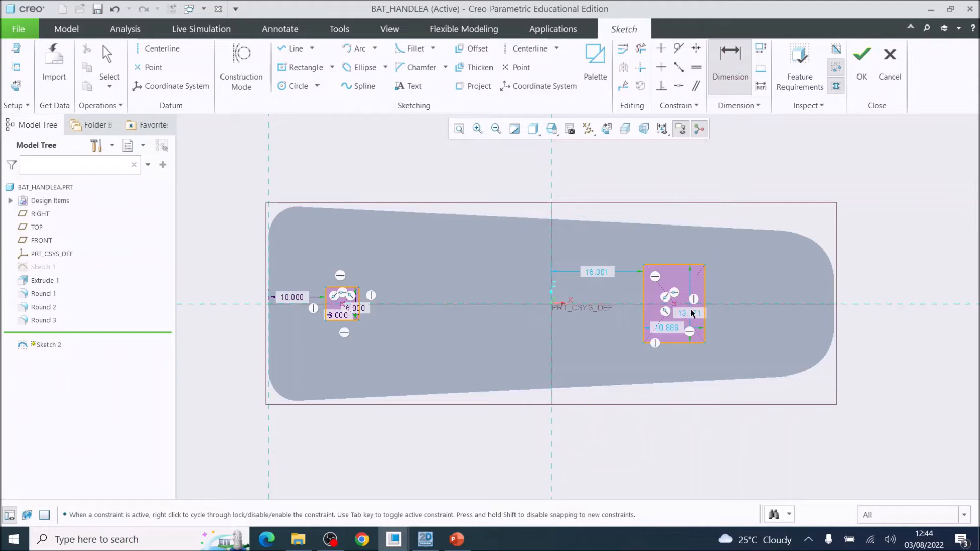
double_click(691, 313)
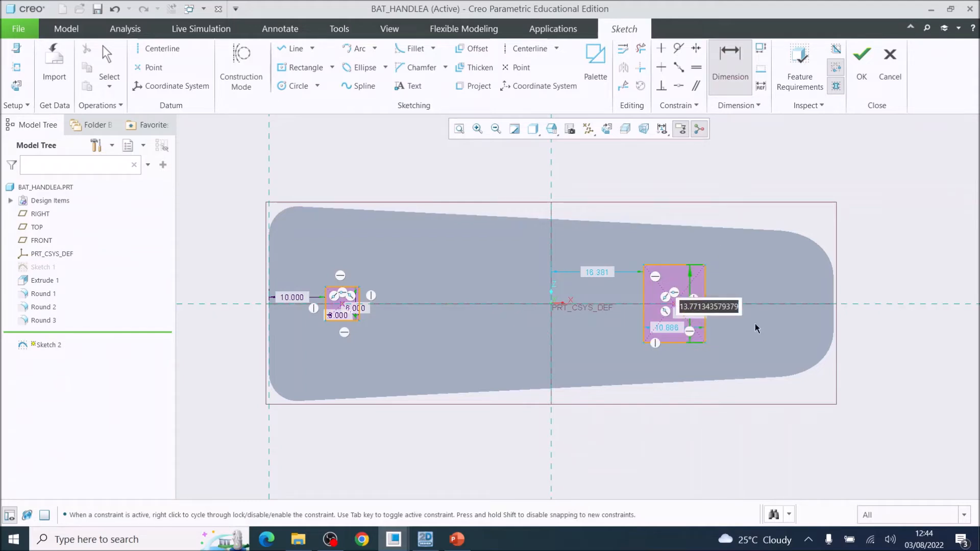
type("6")
key("Return")
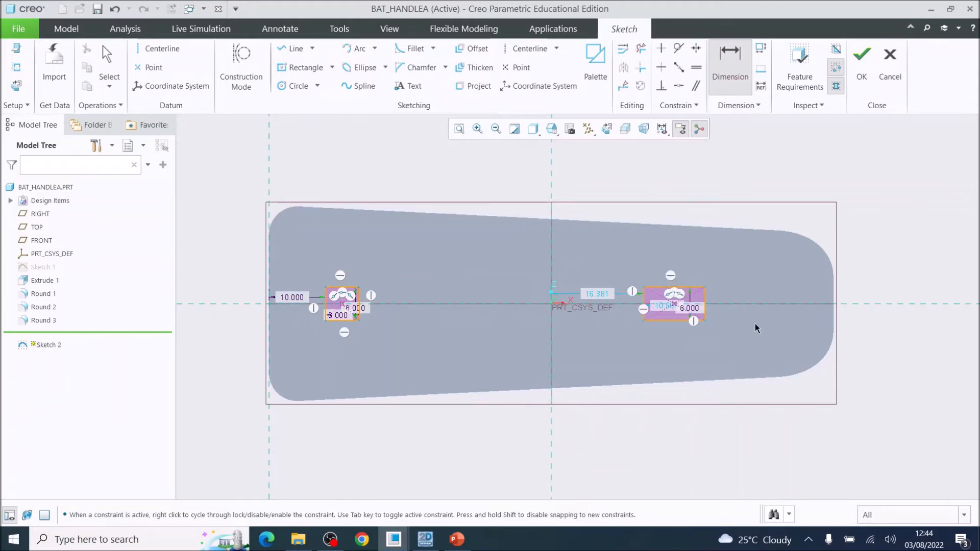
scroll(665, 307, "down", 5)
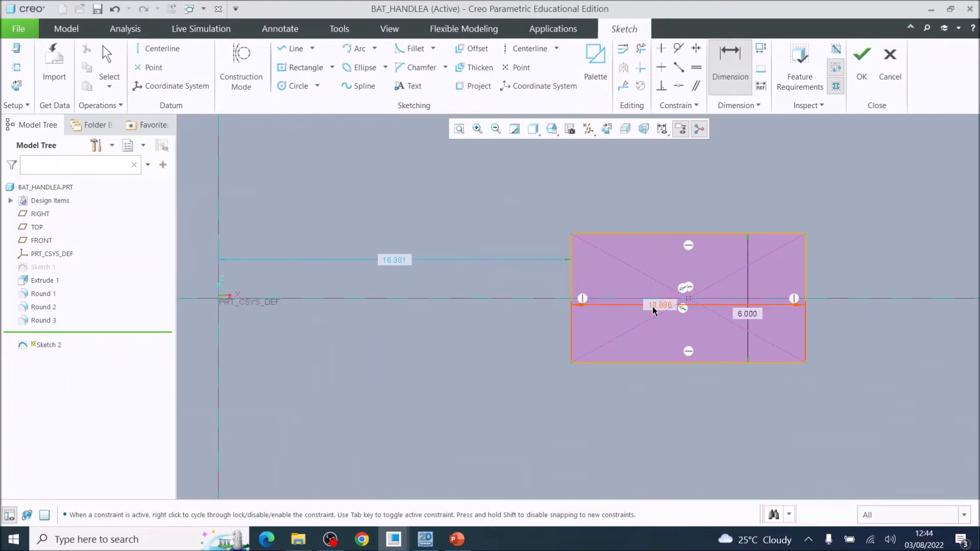
double_click(654, 306)
type("6")
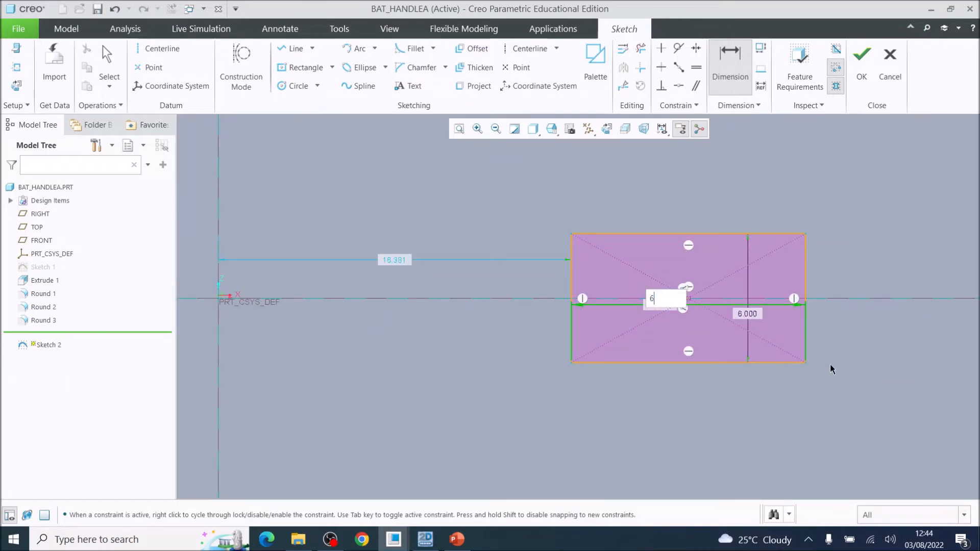
key("Return")
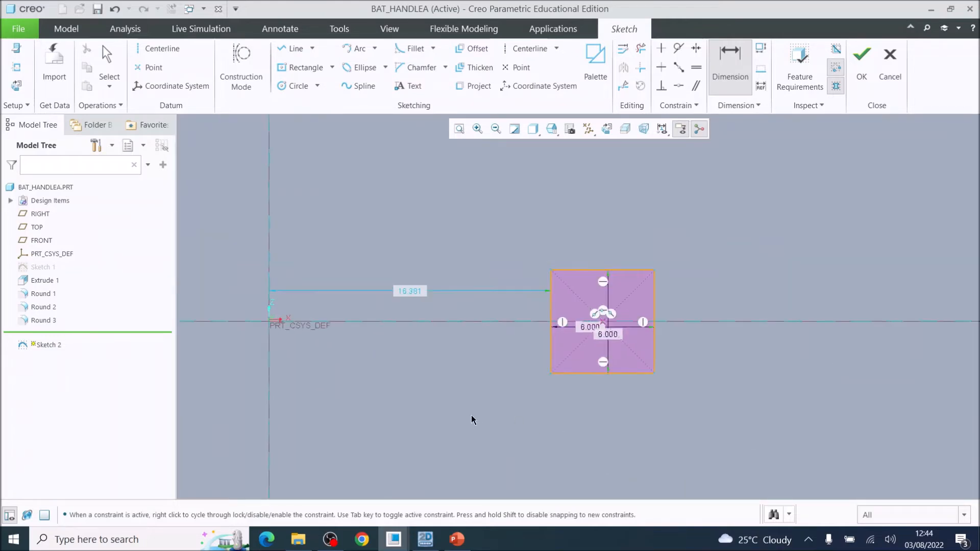
Dimension the second square's nearer side from the handle's wide end edge at 62.5 and finish the sketch
scroll(378, 407, "down", 5)
scroll(345, 426, "up", 2)
scroll(299, 443, "up", 2)
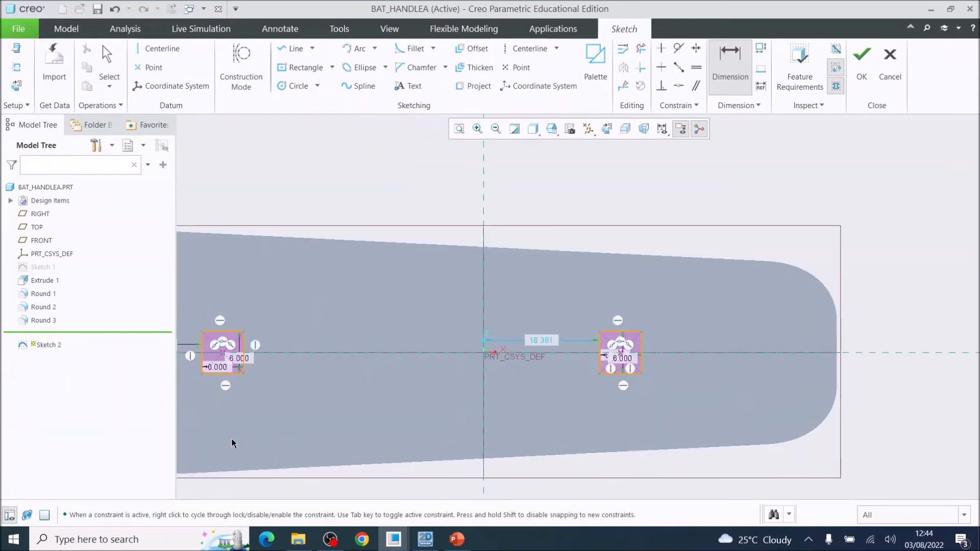
scroll(236, 446, "down", 3)
scroll(201, 448, "up", 2)
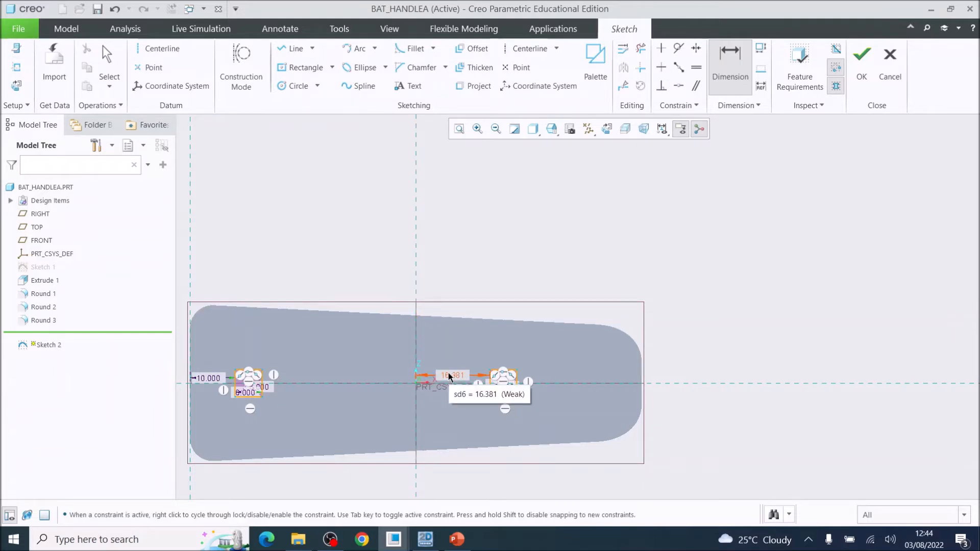
scroll(484, 418, "up", 4)
scroll(306, 446, "down", 7)
scroll(259, 444, "up", 5)
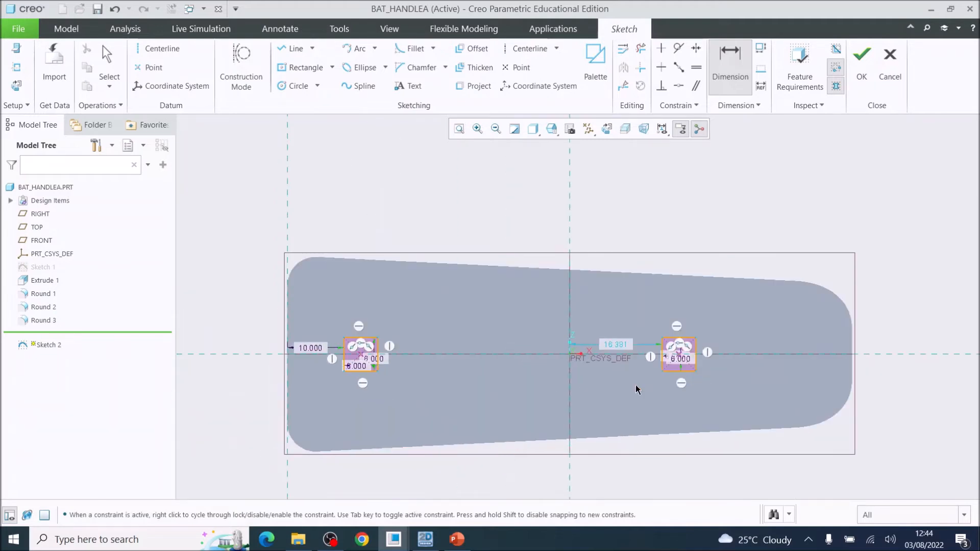
left_click(663, 361)
middle_click(473, 388)
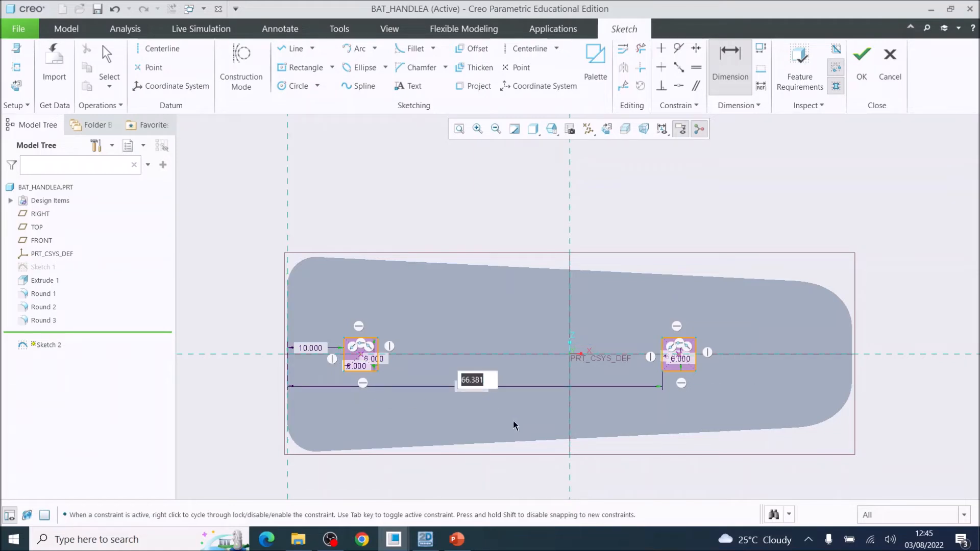
type("62.5")
key("Return")
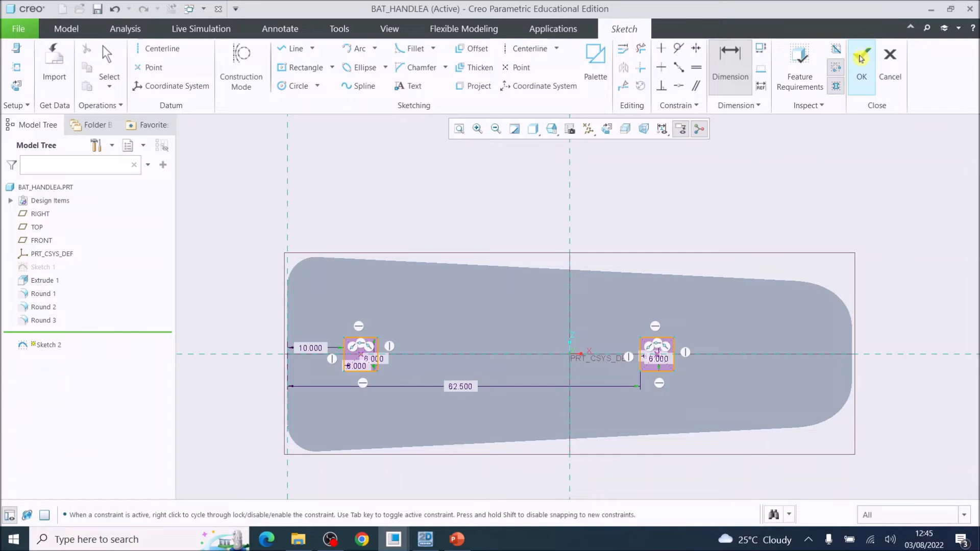
left_click(862, 58)
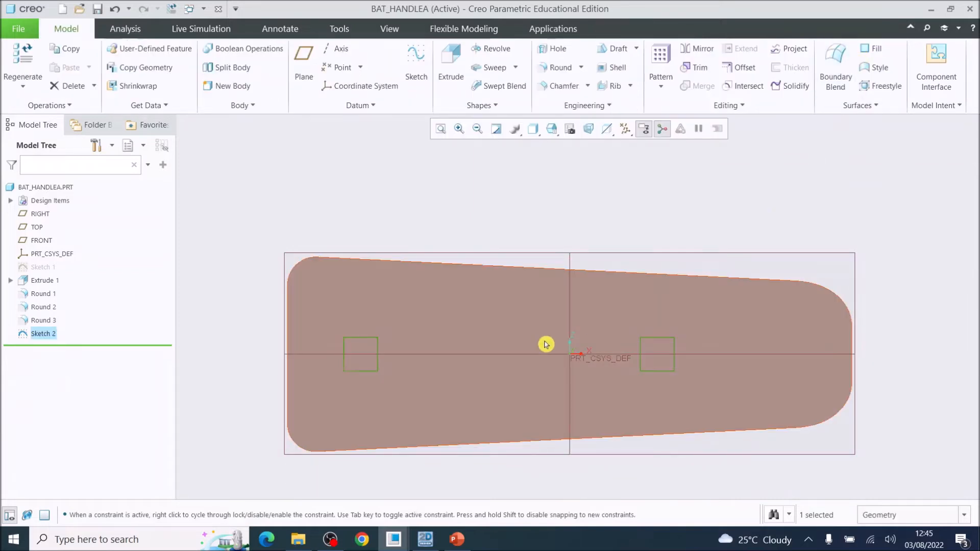
Extrude the two sketched squares down into the handle as a material-removing cut about 4.4 deep
key("ctrl+d")
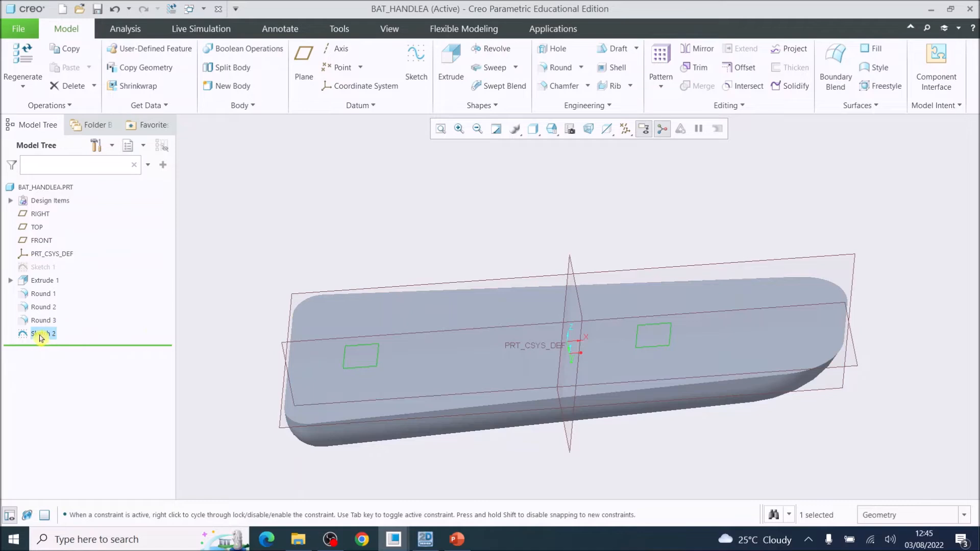
left_click(449, 62)
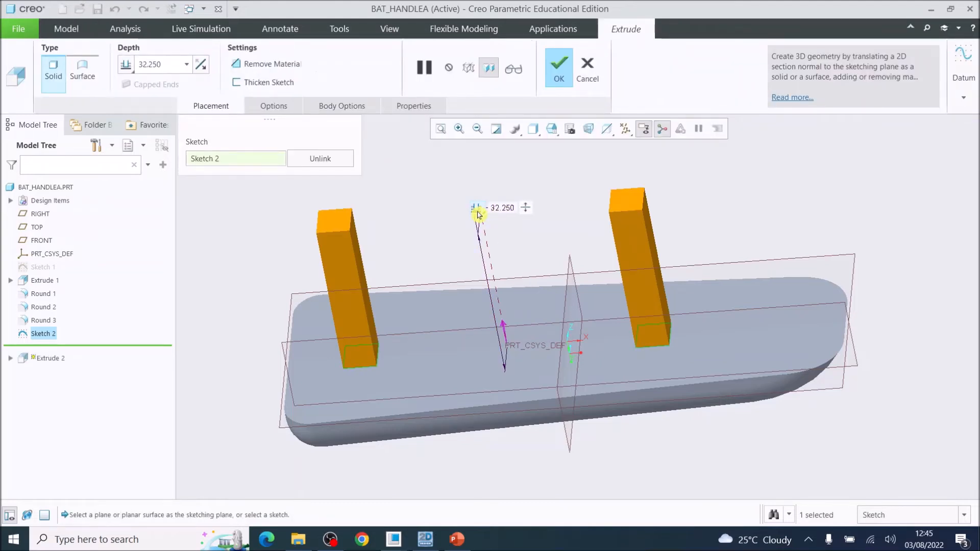
right_click(478, 214)
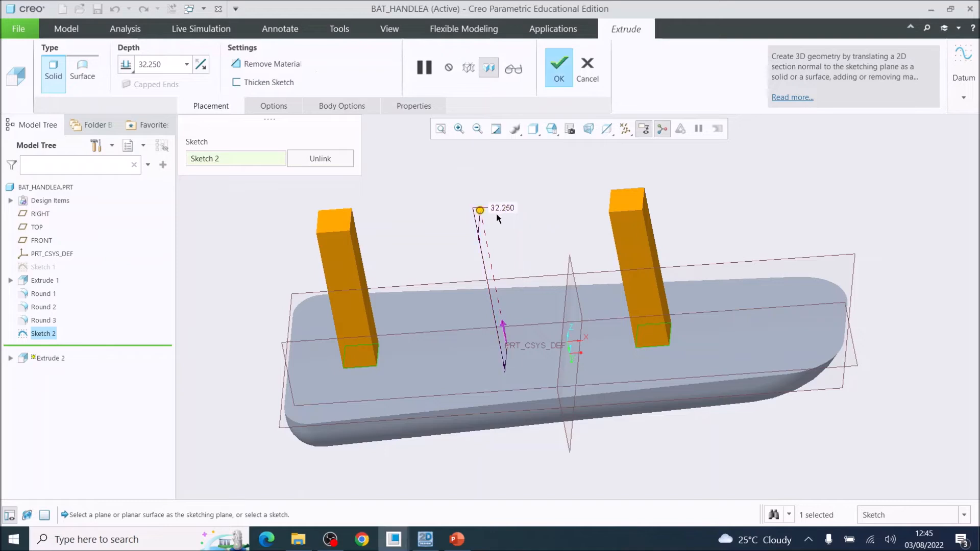
left_click_drag(480, 210, 477, 247)
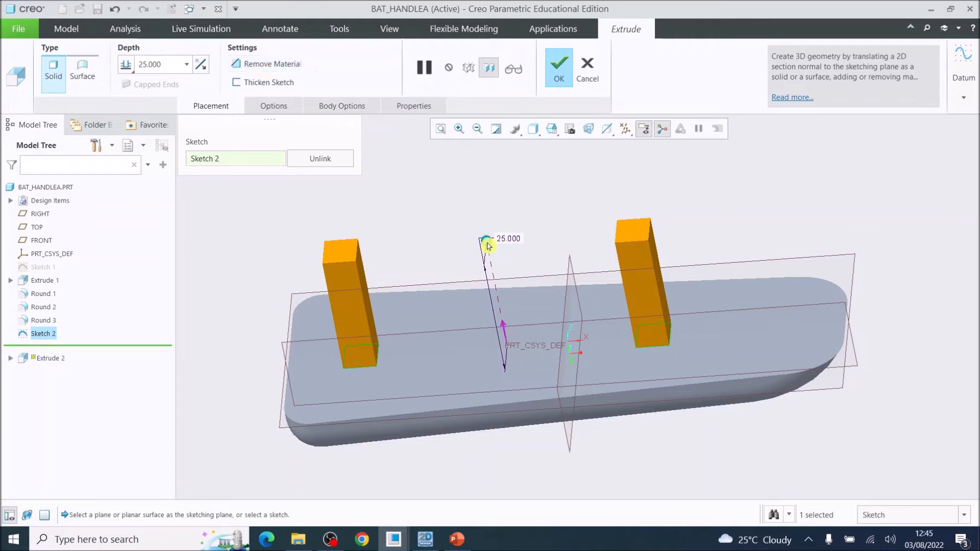
mouse_move(487, 242)
left_mouse_down()
mouse_move(520, 347)
mouse_move(509, 358)
left_mouse_up()
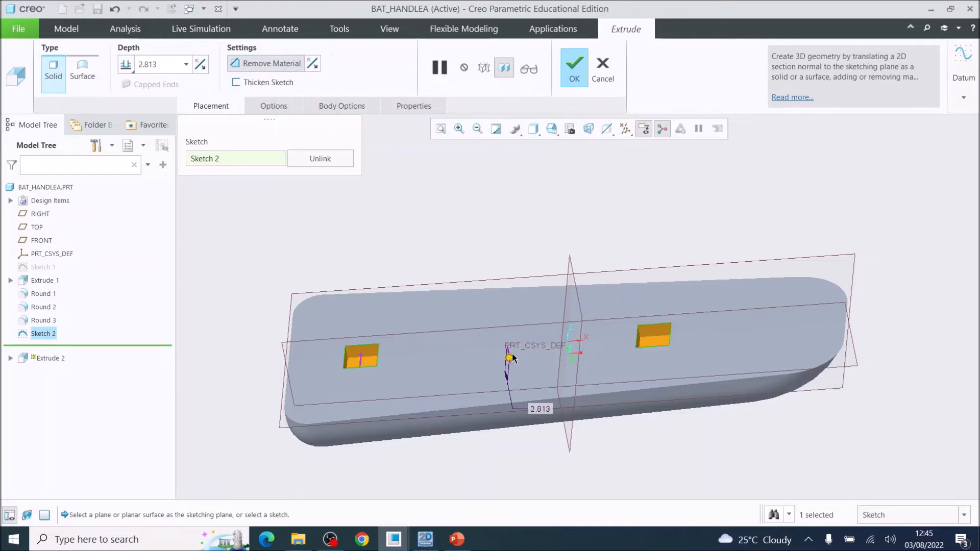
left_click_drag(512, 357, 551, 426)
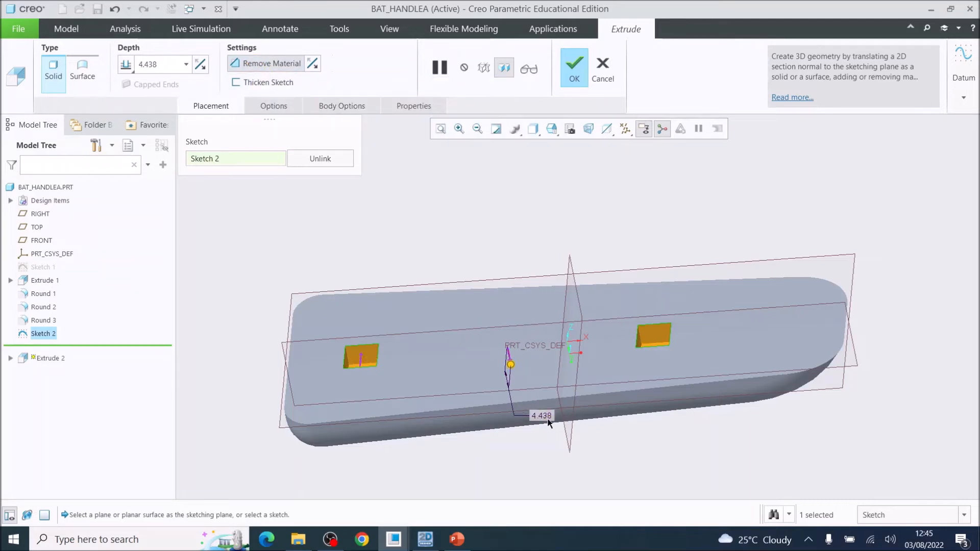
Set the depth of the square cuts to 7 and complete the extrusion
double_click(542, 416)
type("7")
key("Return")
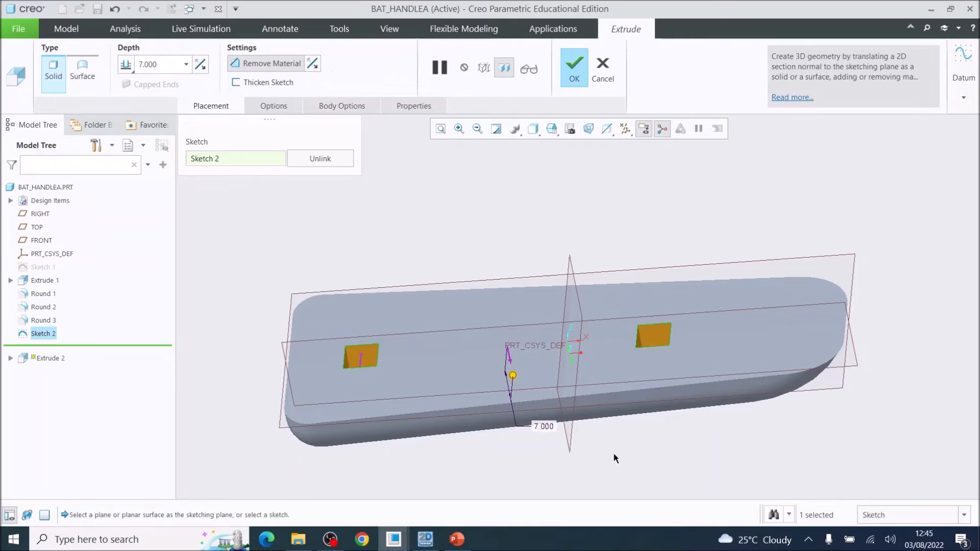
middle_click_drag(539, 373, 637, 325)
scroll(638, 326, "up", 1)
left_click(577, 68)
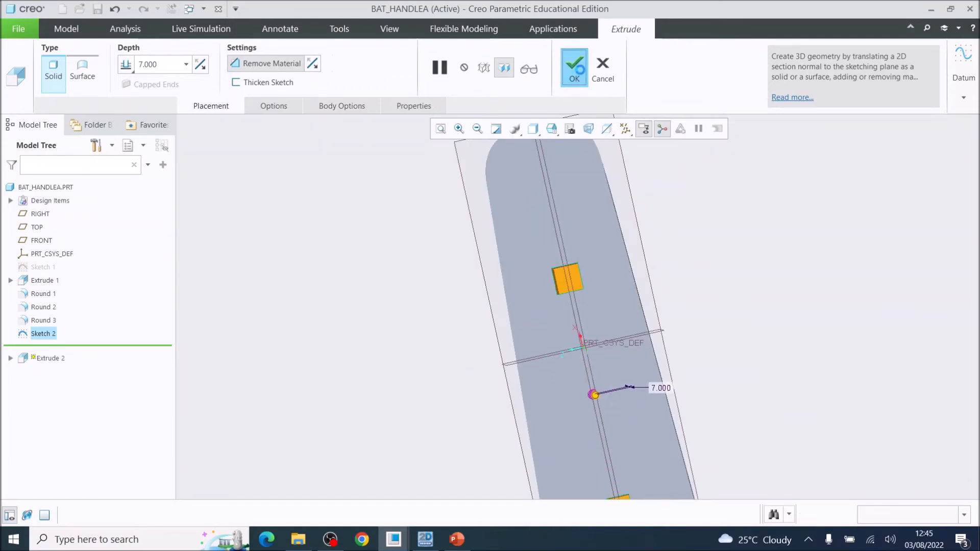
Start a new sketch on the handle's flat top face, opposite the square pockets
scroll(561, 311, "up", 4)
middle_click_drag(561, 311, 471, 206)
scroll(520, 333, "down", 4)
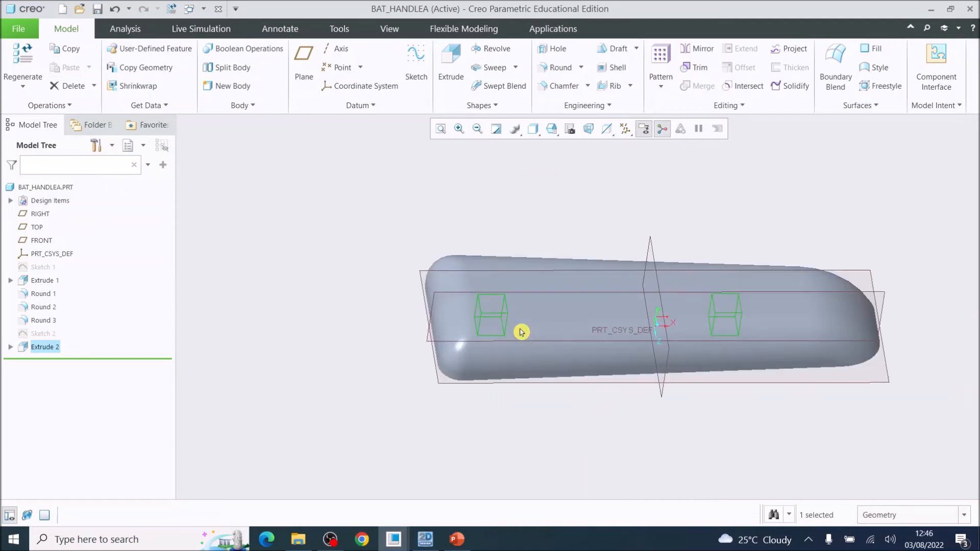
middle_click_drag(648, 308, 673, 306)
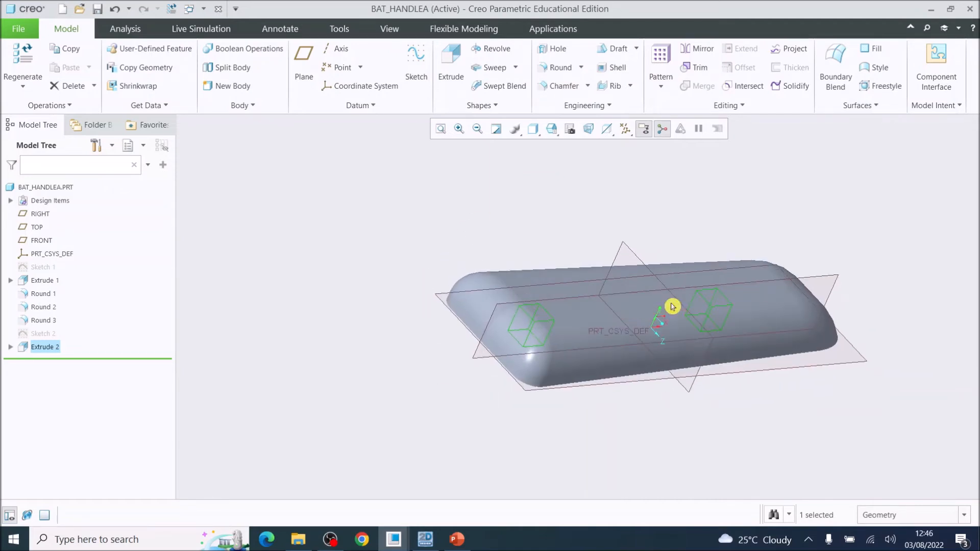
left_click(571, 292)
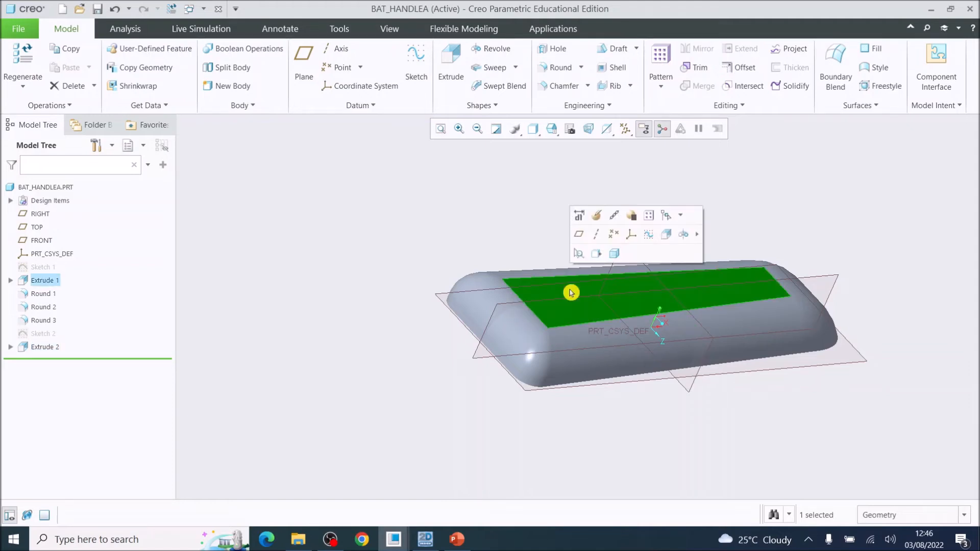
mouse_move(601, 297)
middle_mouse_down()
mouse_move(584, 288)
mouse_move(565, 301)
mouse_move(562, 283)
mouse_move(566, 320)
middle_mouse_up()
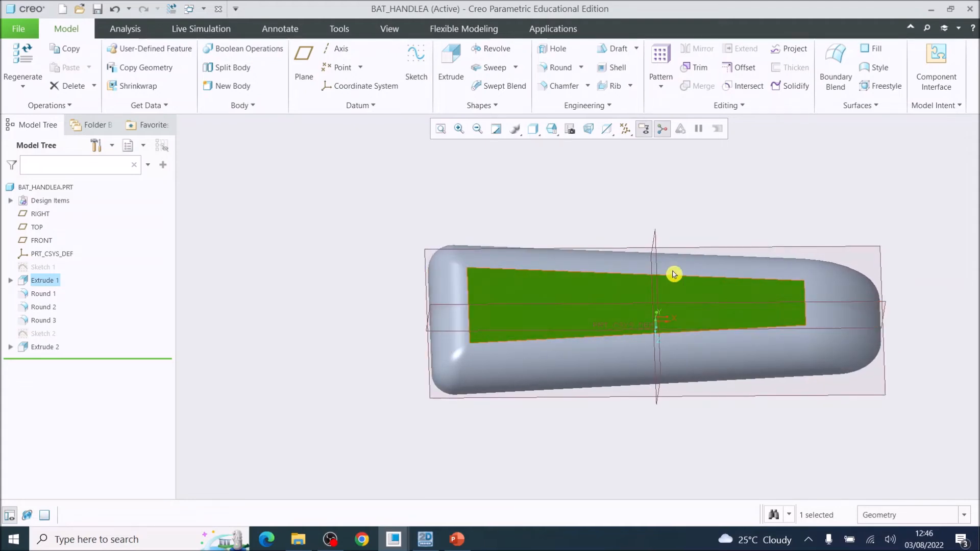
left_click(414, 56)
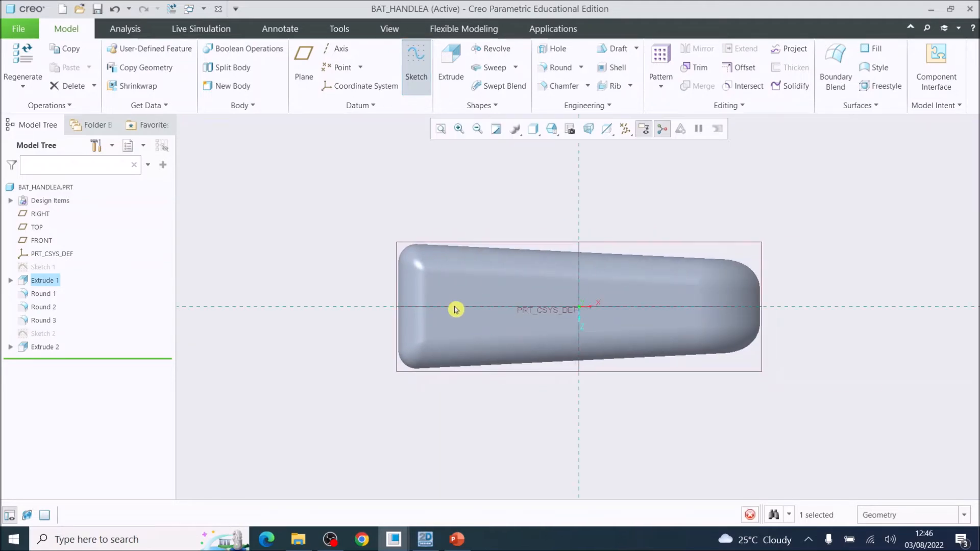
Draw a vertical text height line about 11 tall near the wide end of the handle's top face
scroll(451, 310, "down", 2)
scroll(901, 337, "down", 2)
scroll(901, 335, "up", 2)
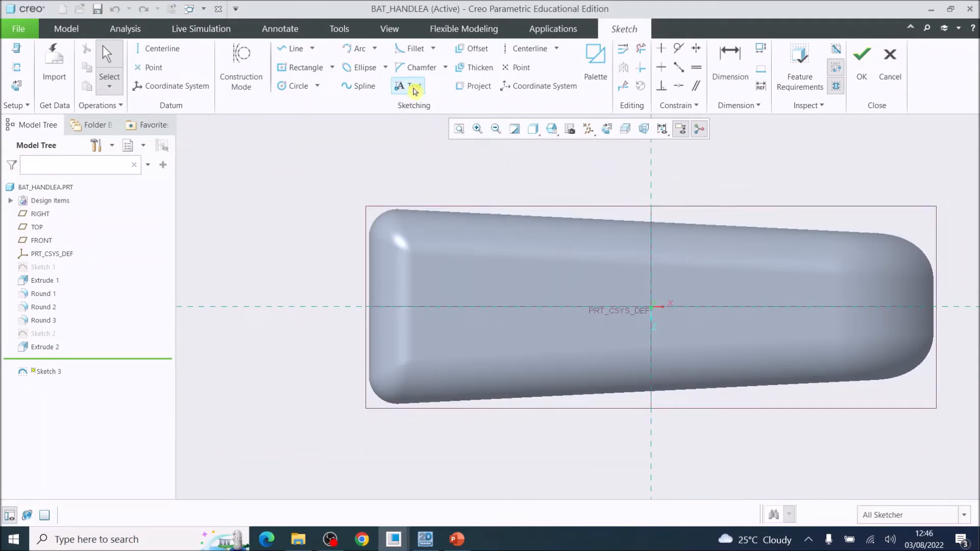
left_click(414, 90)
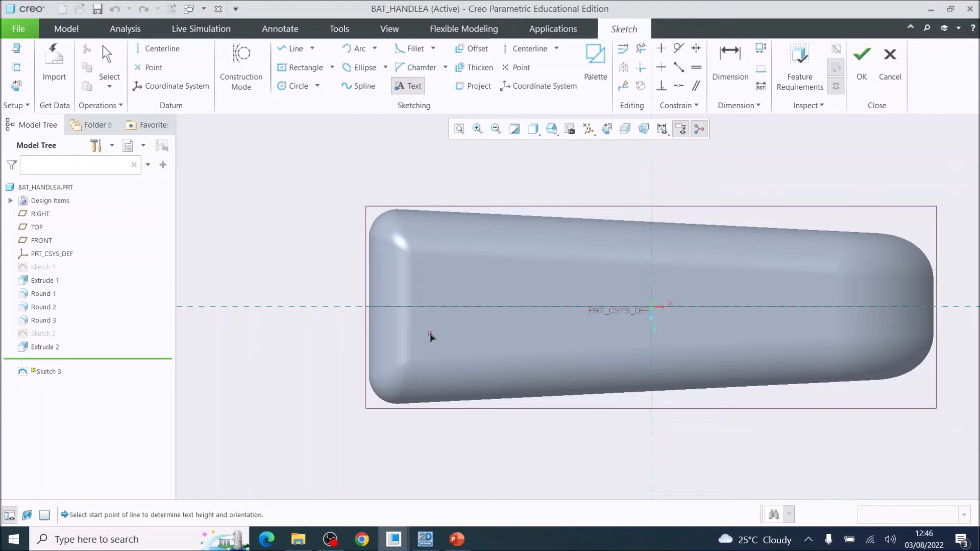
left_click(429, 336)
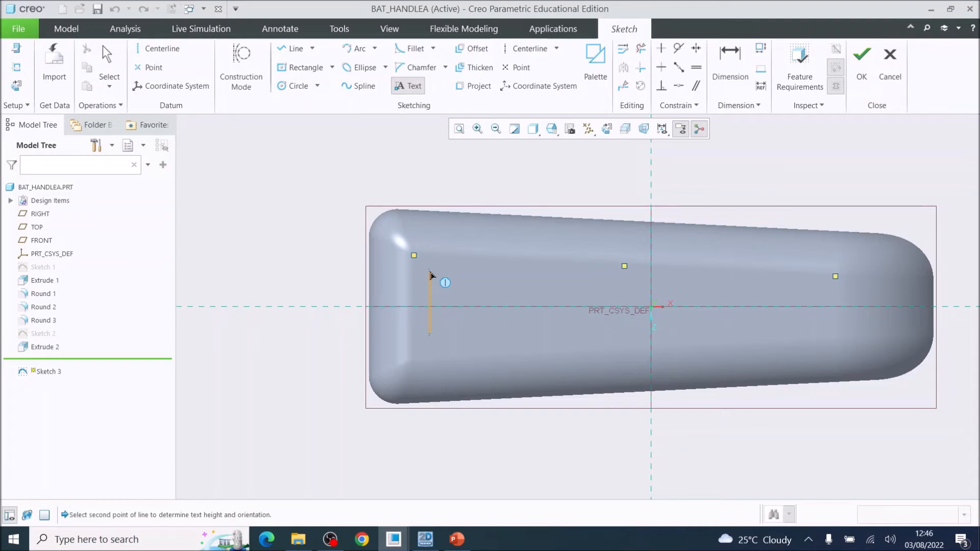
left_click(431, 275)
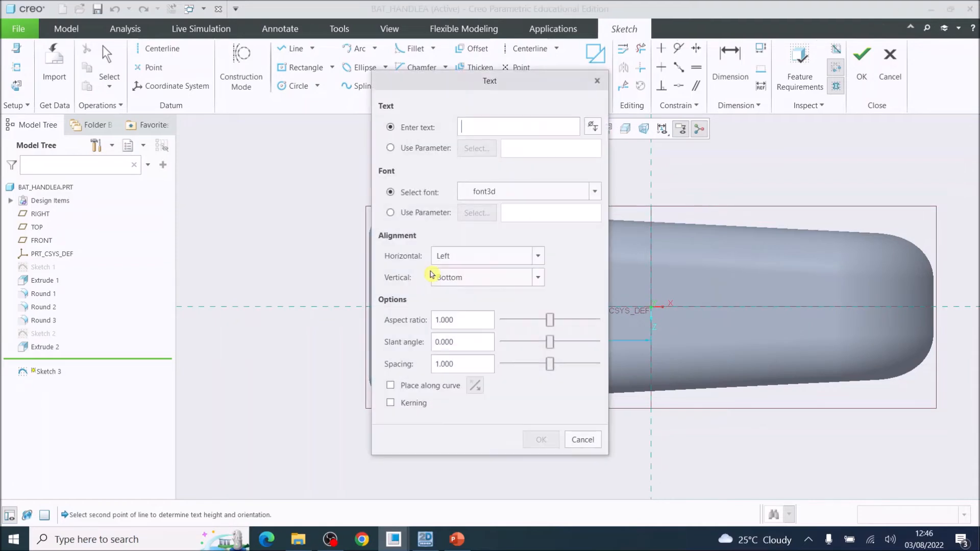
Enter TECHNOLOGY as the sketch text in the font3d font
mouse_move(466, 85)
left_mouse_down()
mouse_move(227, 96)
mouse_move(204, 106)
left_mouse_up()
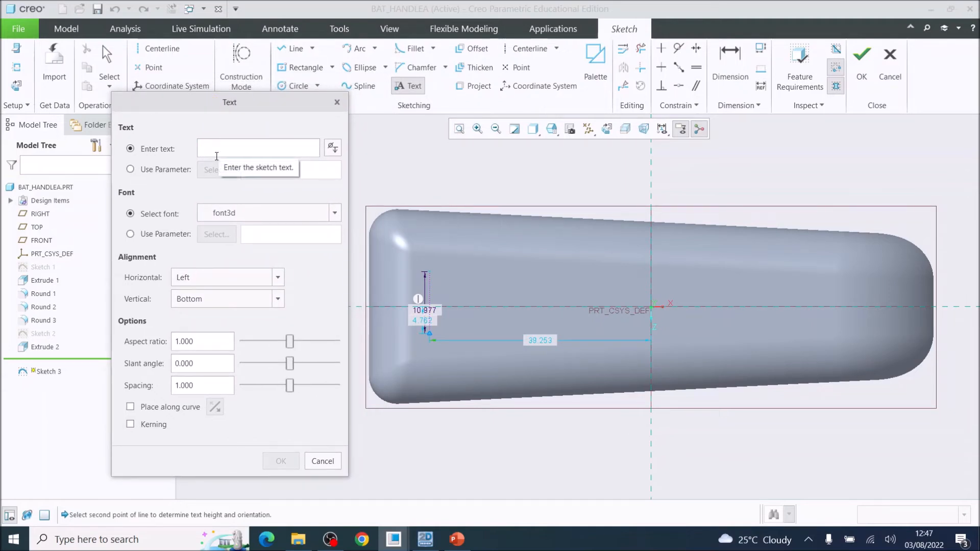
type("Te")
key("BackSpace")
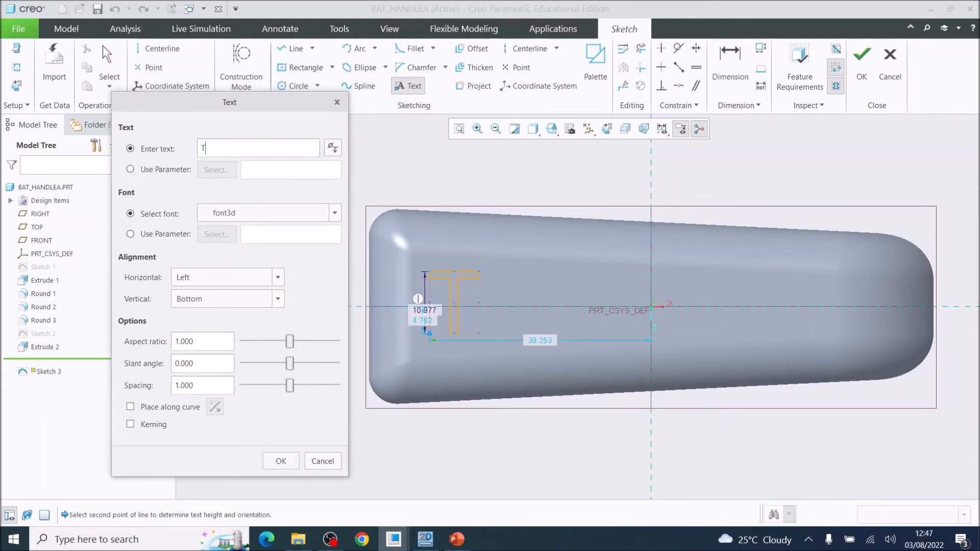
type("E")
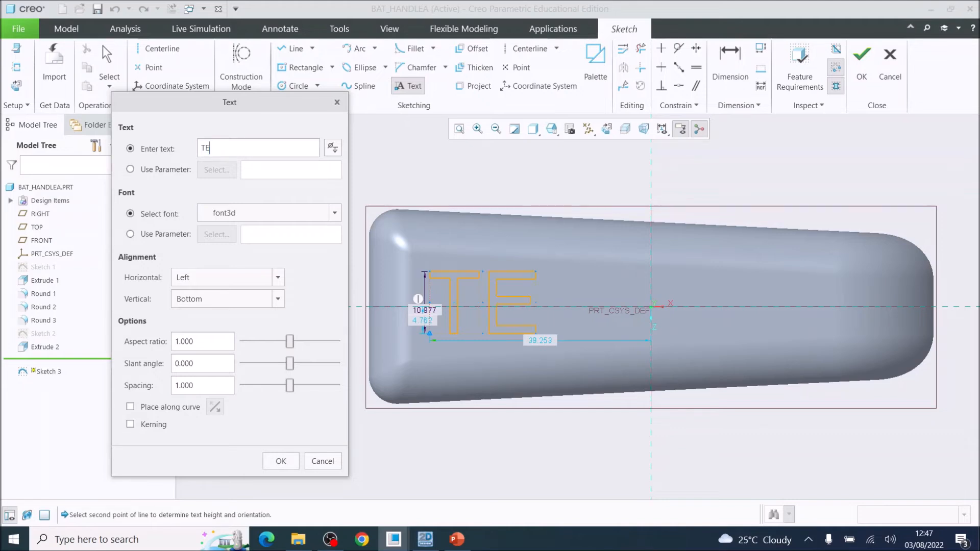
type("CHNOLOGY")
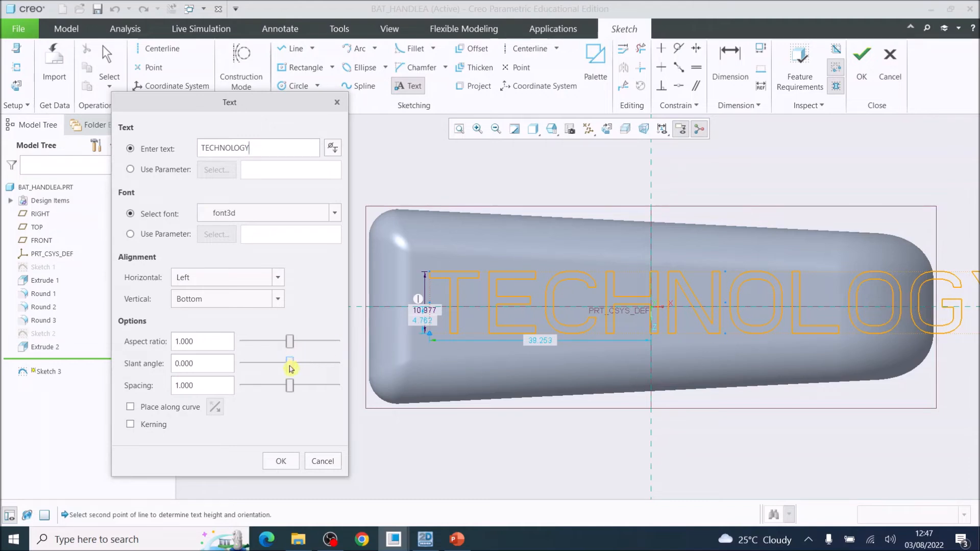
Set the text's aspect ratio to 0.676 and slant angle to 21, and finish the sketch
mouse_move(290, 340)
left_mouse_down()
mouse_move(257, 341)
mouse_move(284, 341)
left_mouse_up()
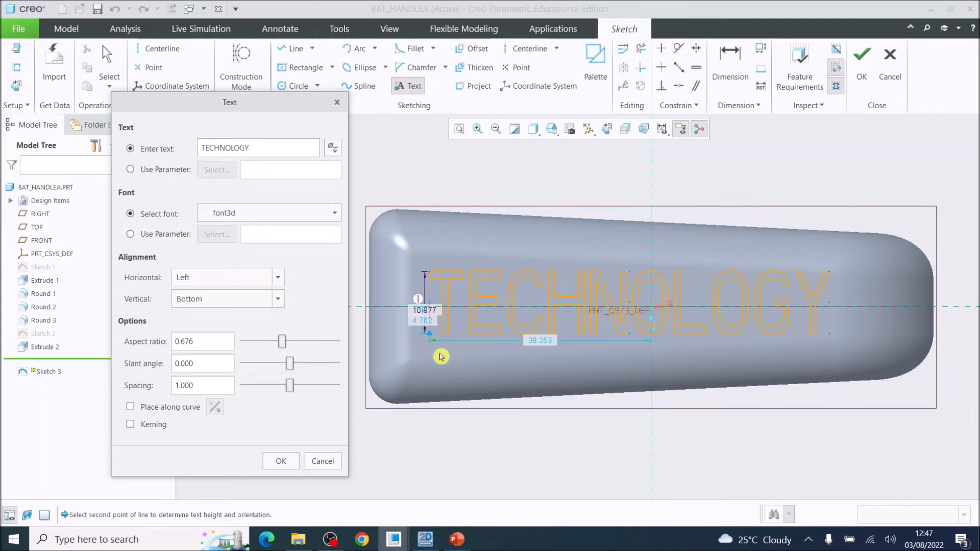
left_click_drag(290, 363, 308, 357)
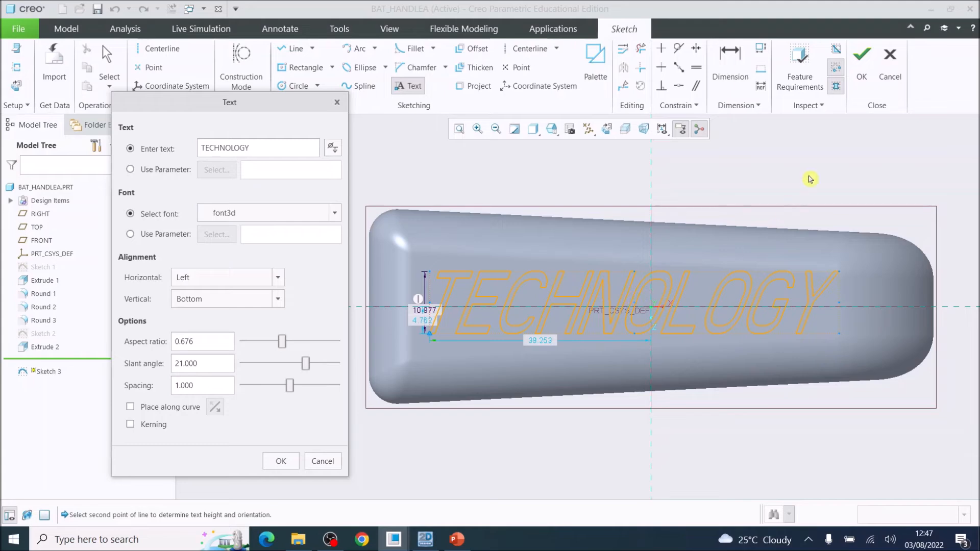
left_click(863, 59)
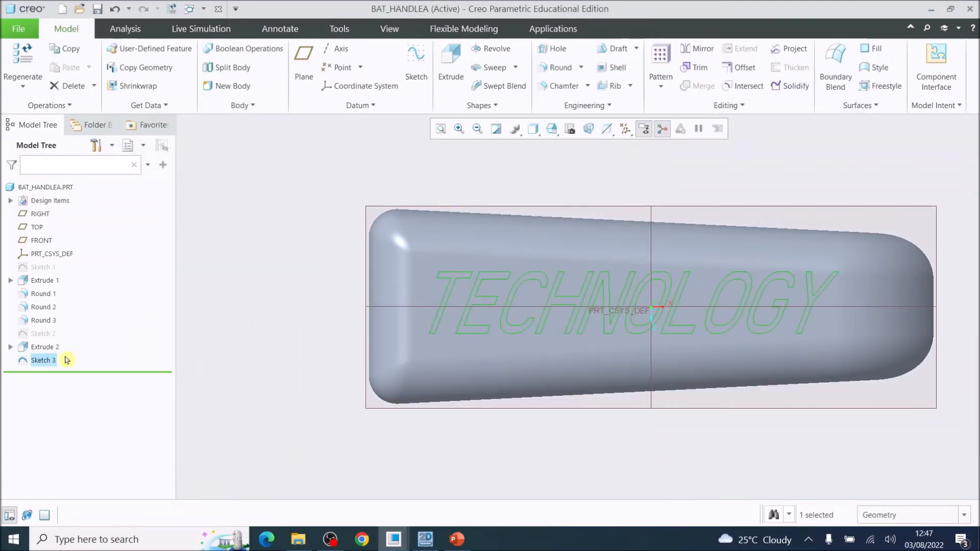
Reopen the text sketch for editing and set the text start point's distance from the vertical reference line to 40
double_click(39, 362)
key("BackSpace")
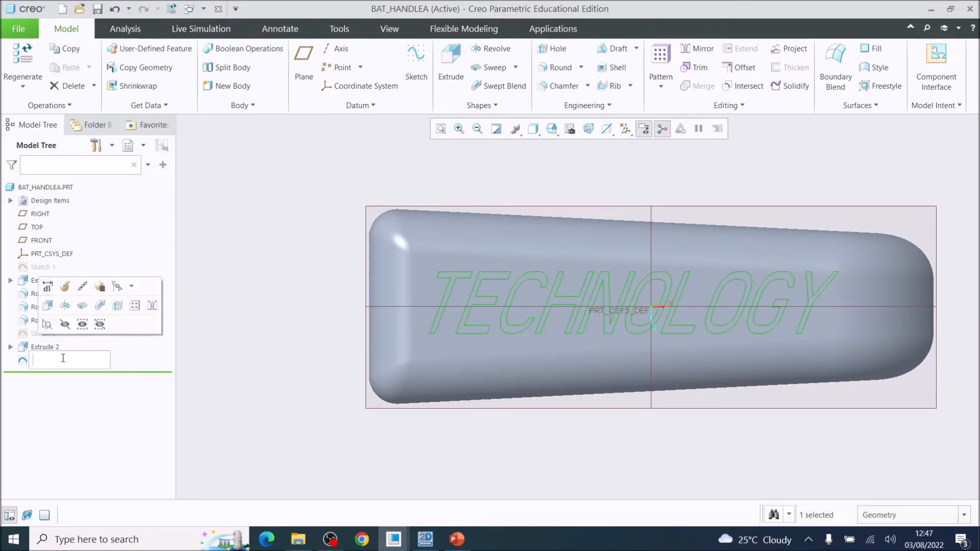
left_click(66, 290)
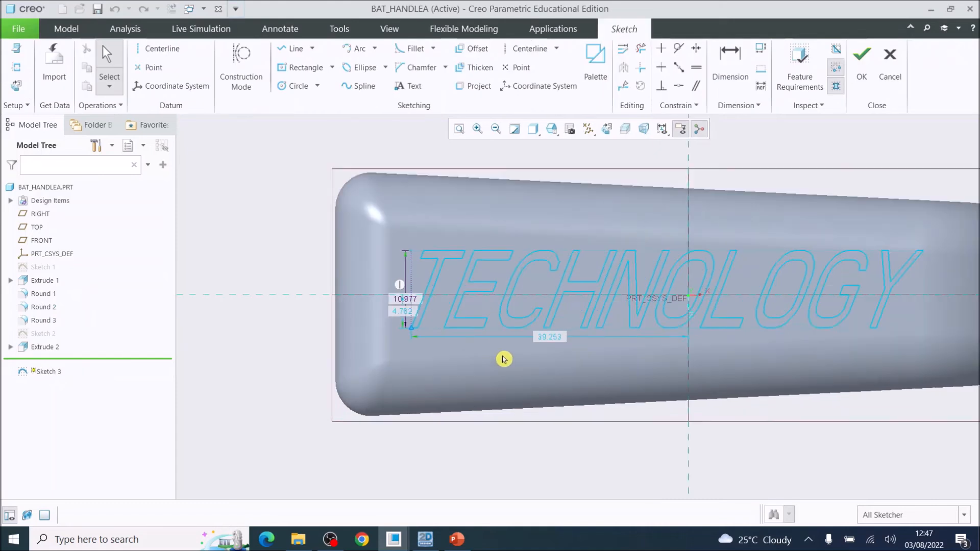
double_click(562, 334)
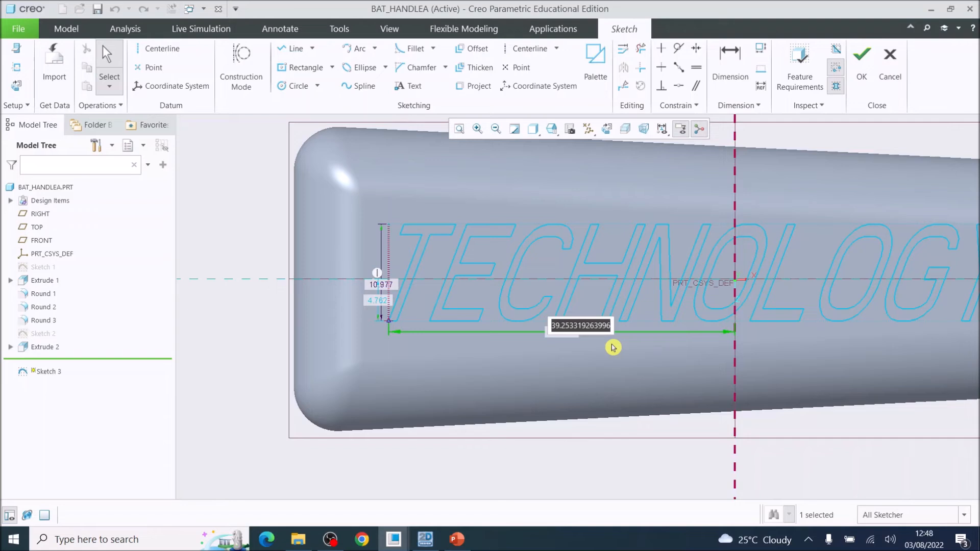
type("4")
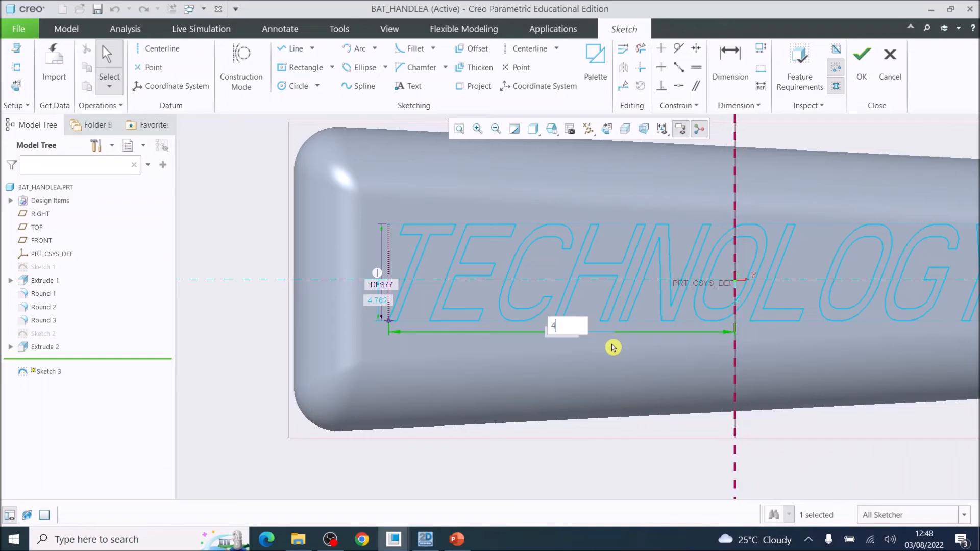
type("0")
key("Return")
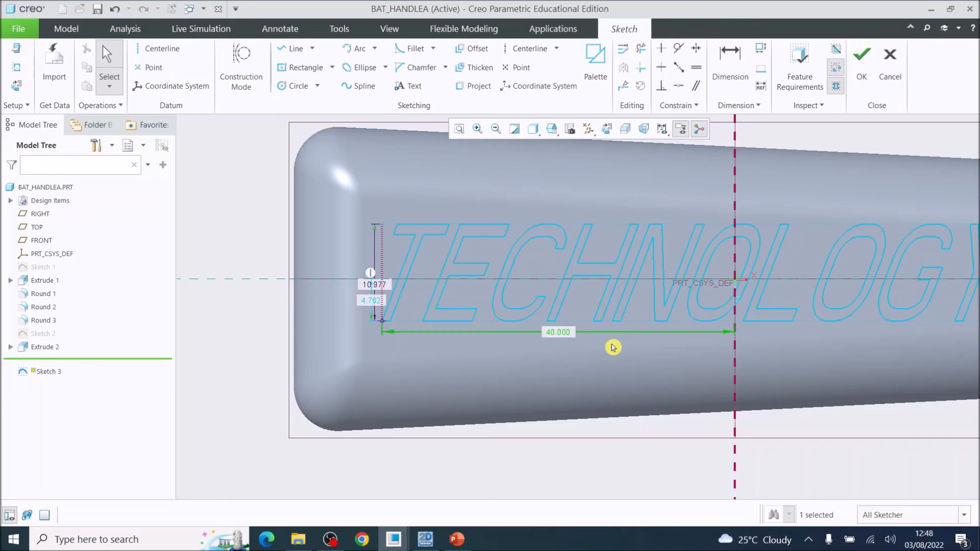
Set the text start point's distance from the horizontal reference line to 5
double_click(371, 300)
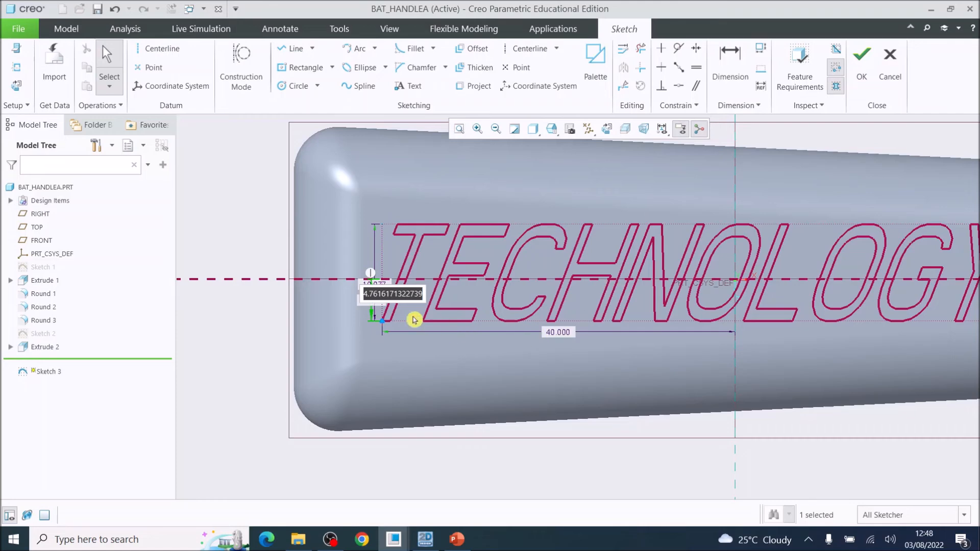
type("5")
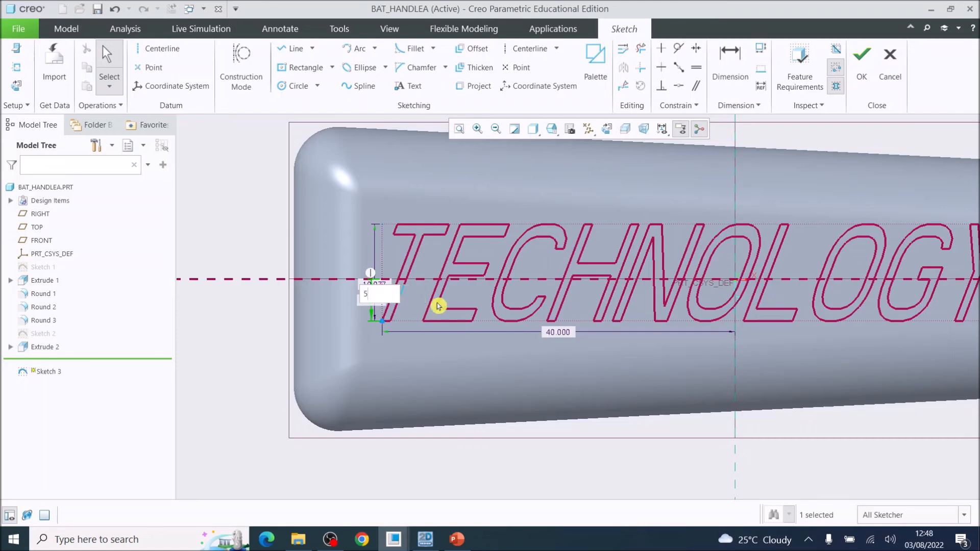
key("Return")
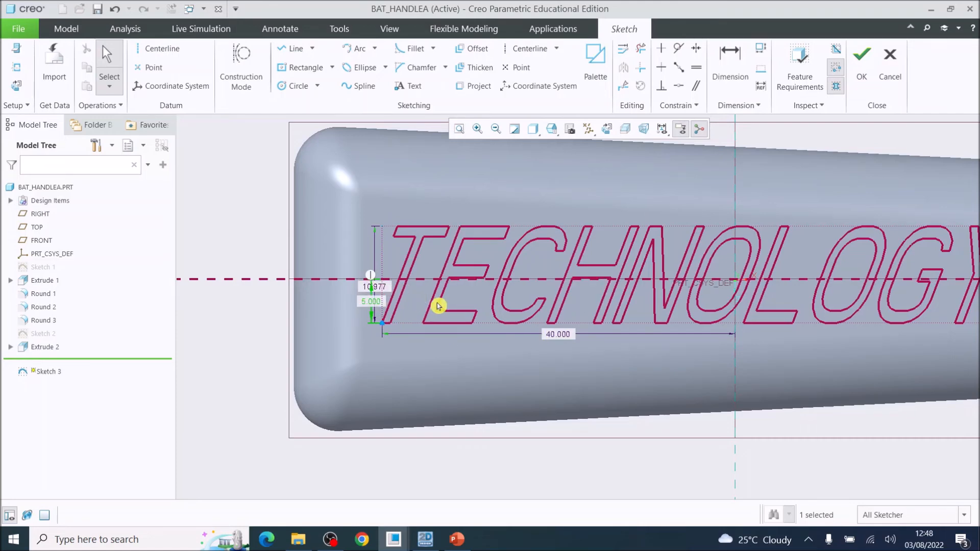
Set the text height to 10 and finish the sketch
double_click(371, 287)
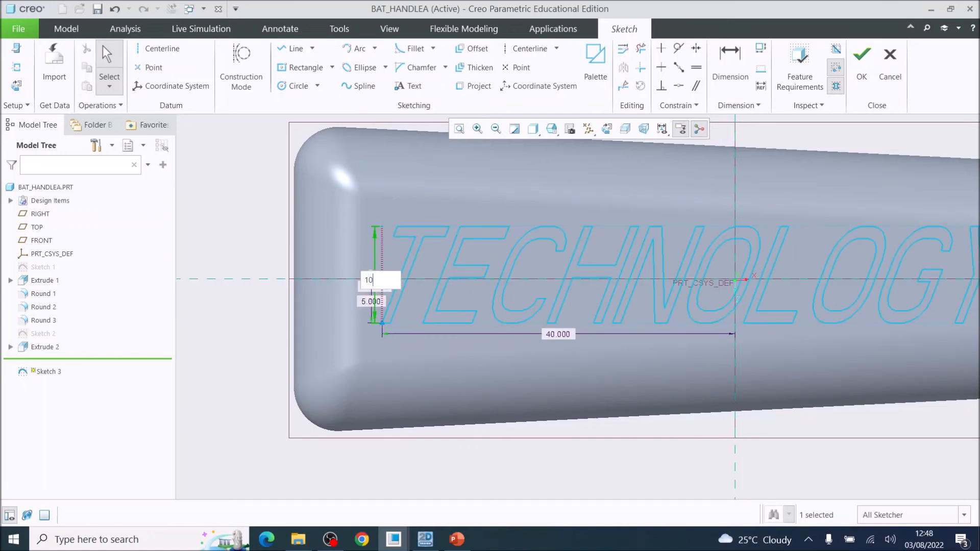
key("Return")
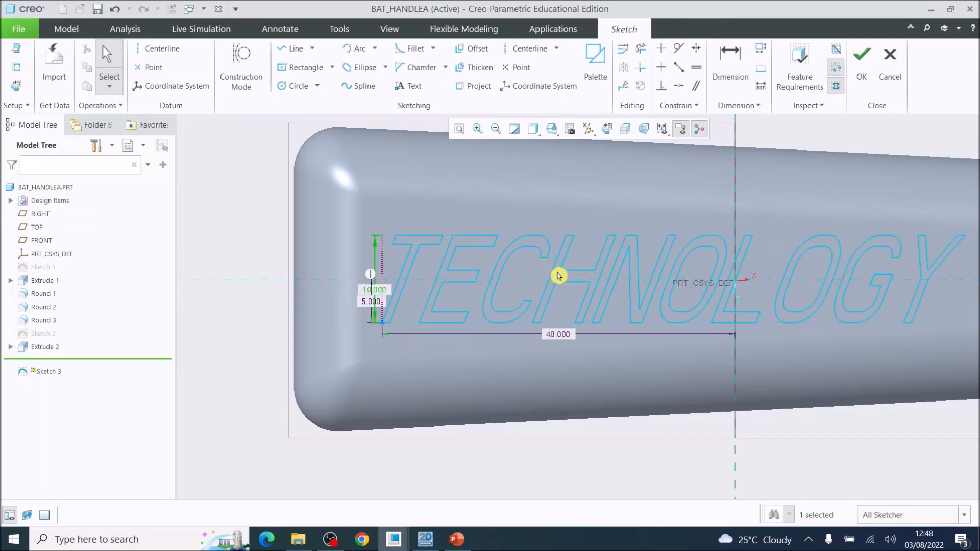
scroll(671, 331, "up", 4)
scroll(751, 327, "down", 1)
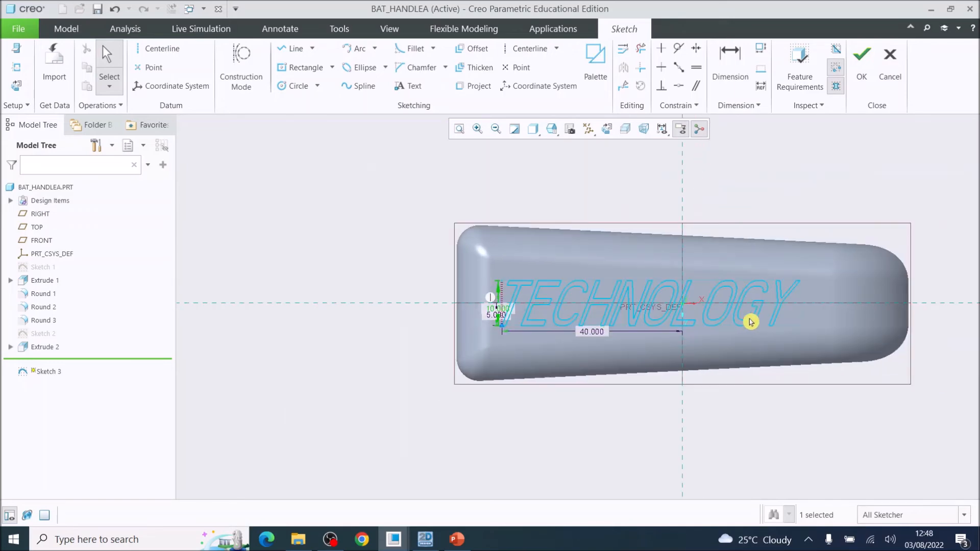
left_click(861, 59)
middle_click_drag(711, 335, 700, 296)
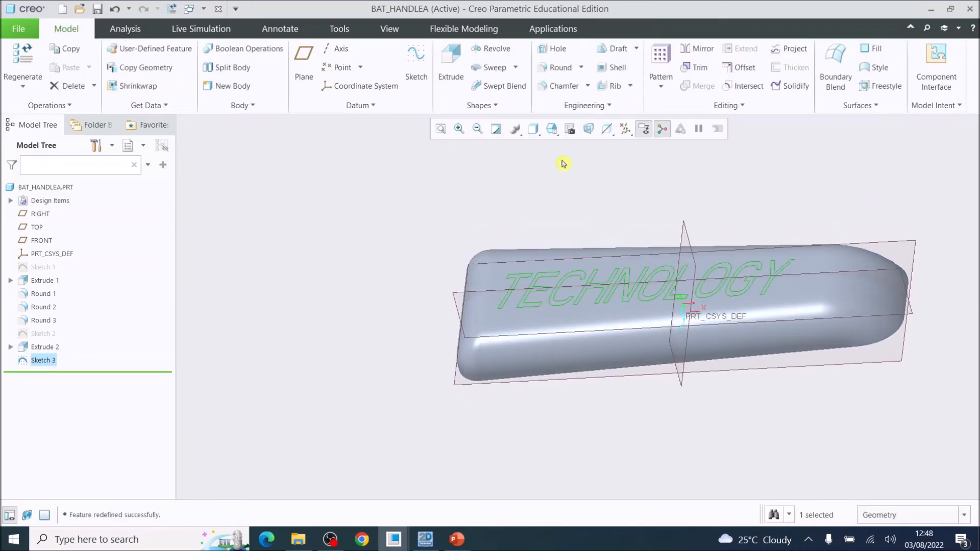
Extrude the TECHNOLOGY text sketch outward 1.5 as raised solid lettering on the handle
left_click(452, 66)
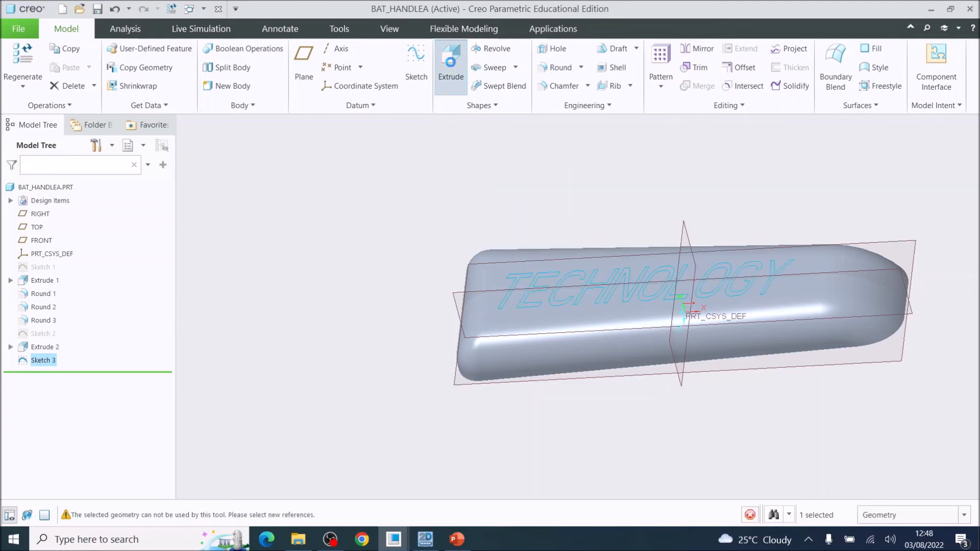
left_click_drag(630, 175, 661, 268)
double_click(678, 205)
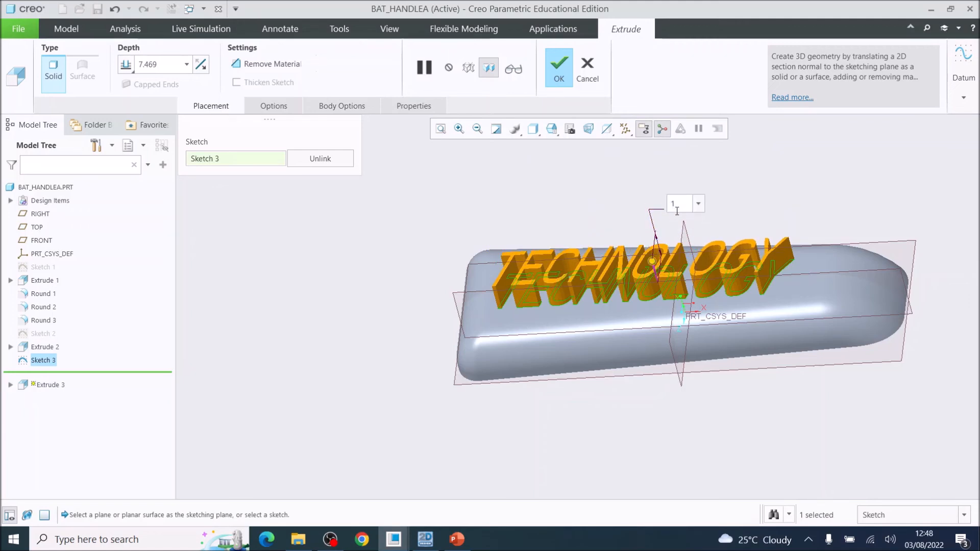
type("1.5")
key("Return")
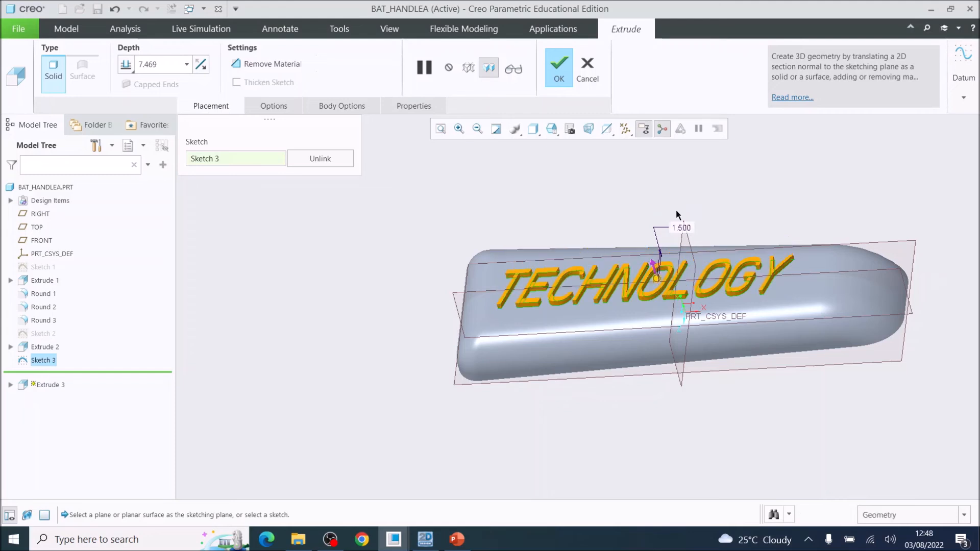
left_click(559, 66)
mouse_move(738, 295)
middle_mouse_down()
mouse_move(764, 229)
mouse_move(754, 196)
mouse_move(805, 287)
mouse_move(738, 305)
mouse_move(760, 295)
middle_mouse_up()
scroll(805, 287, "down", 3)
scroll(779, 296, "up", 3)
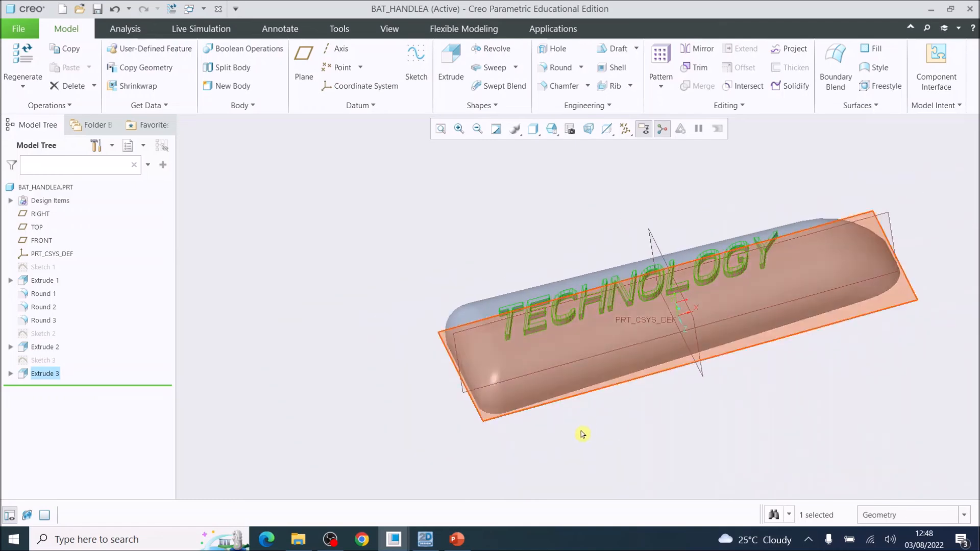
left_click(441, 129)
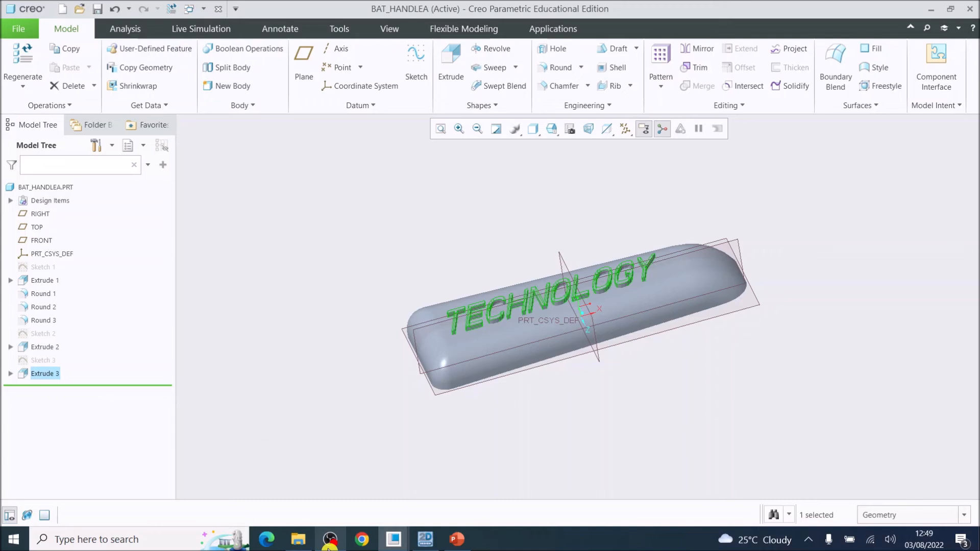
mouse_move(329, 546)
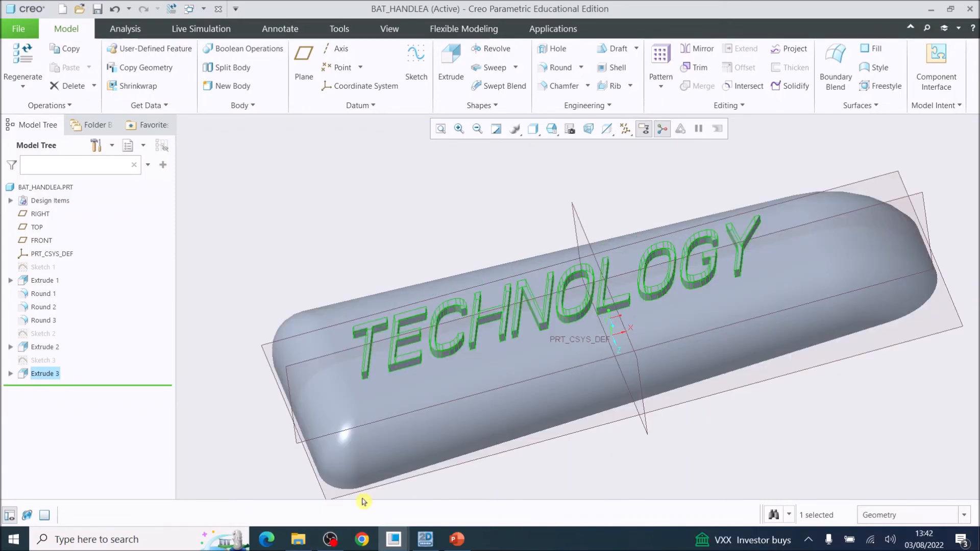
mouse_move(542, 273)
middle_mouse_down()
mouse_move(526, 266)
mouse_move(536, 264)
middle_mouse_up()
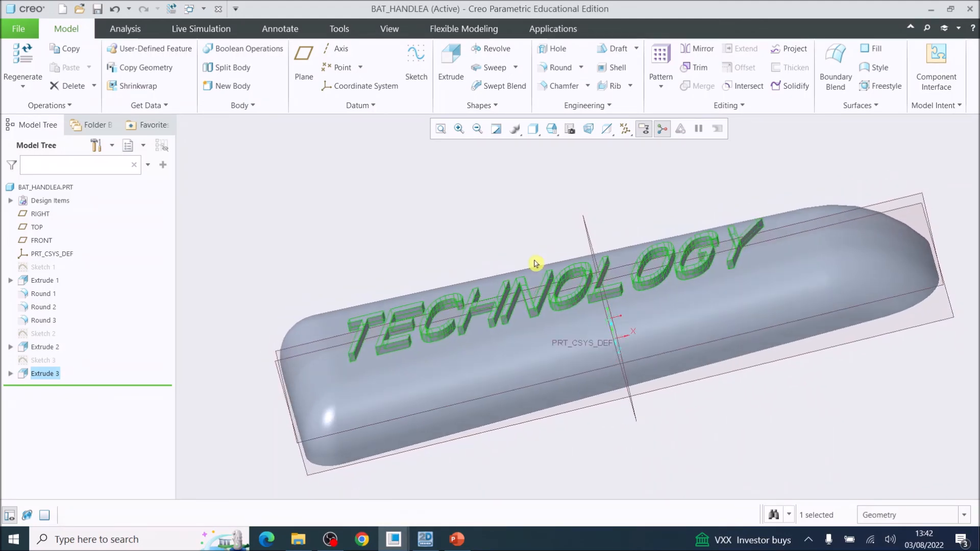
Save a copy of the handle part as bat_handleb in the Table Tennis Bat Turorials folder
left_click(19, 31)
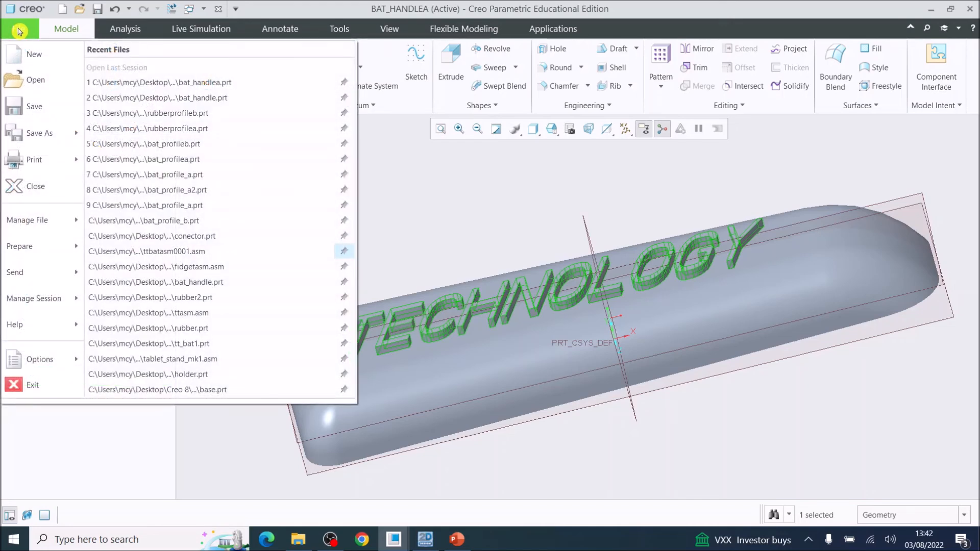
mouse_move(41, 137)
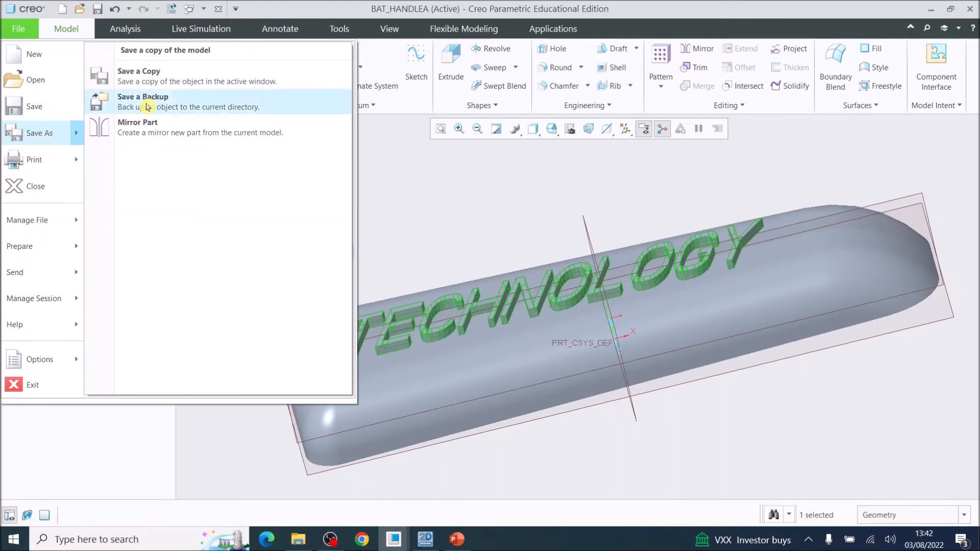
left_click(159, 80)
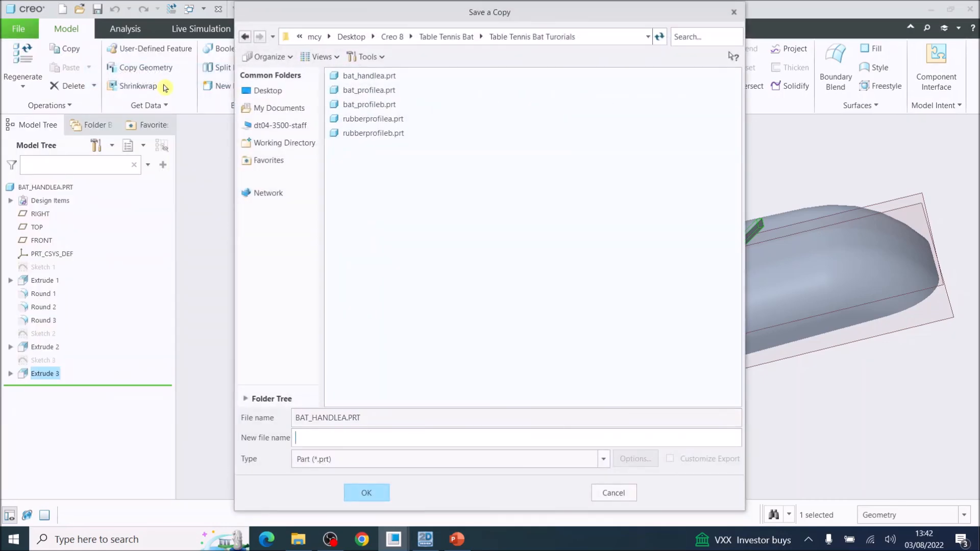
left_click(372, 78)
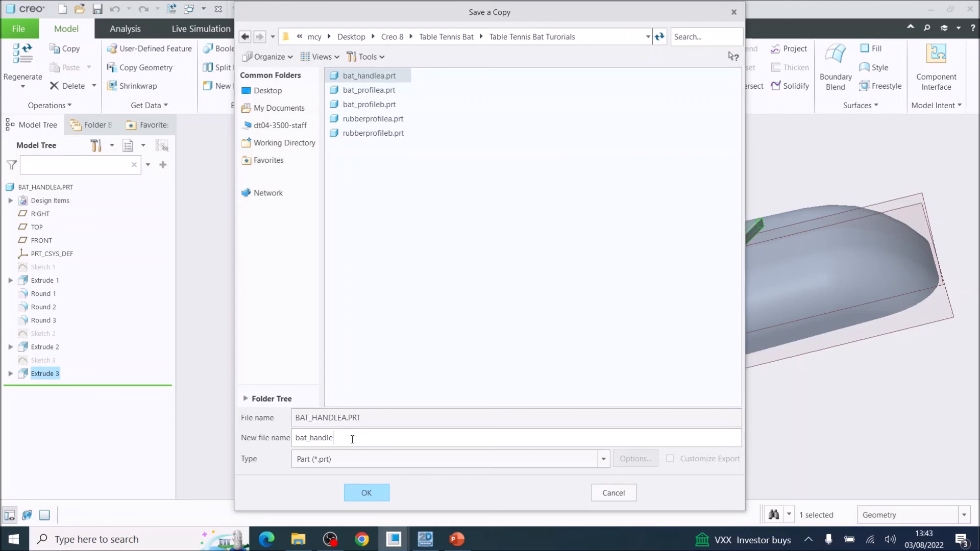
left_click(367, 495)
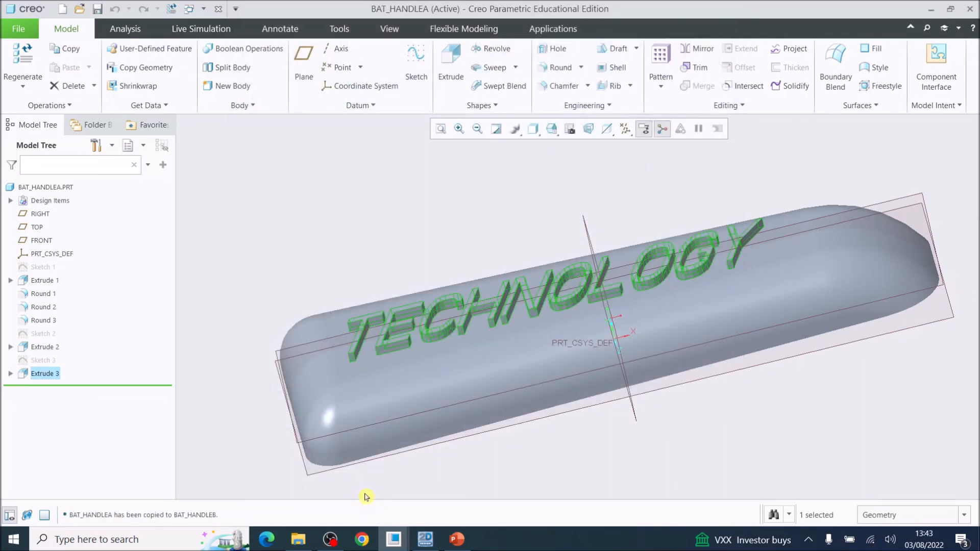
Open the bat_handleb.prt part from the Table Tennis Bat Turorials folder and maximize its window
left_click(17, 31)
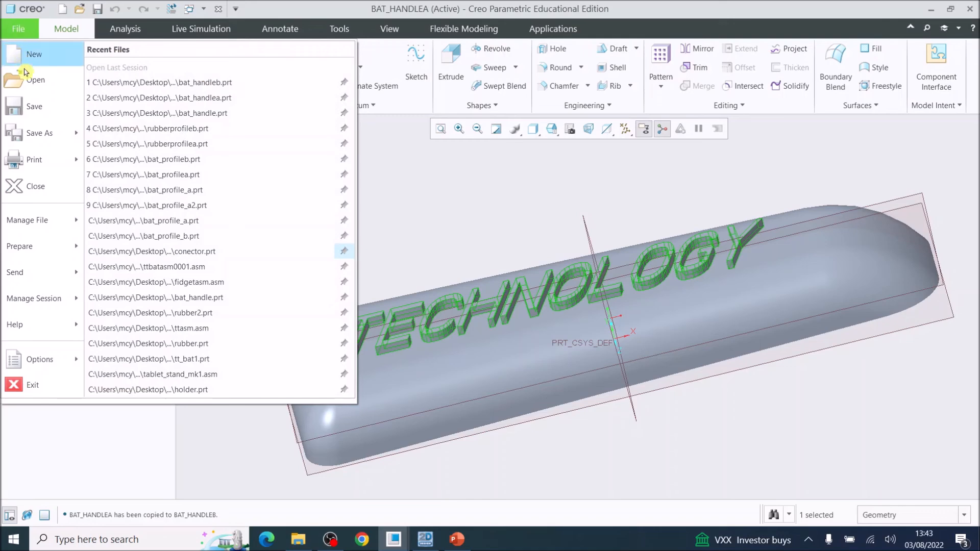
left_click(32, 83)
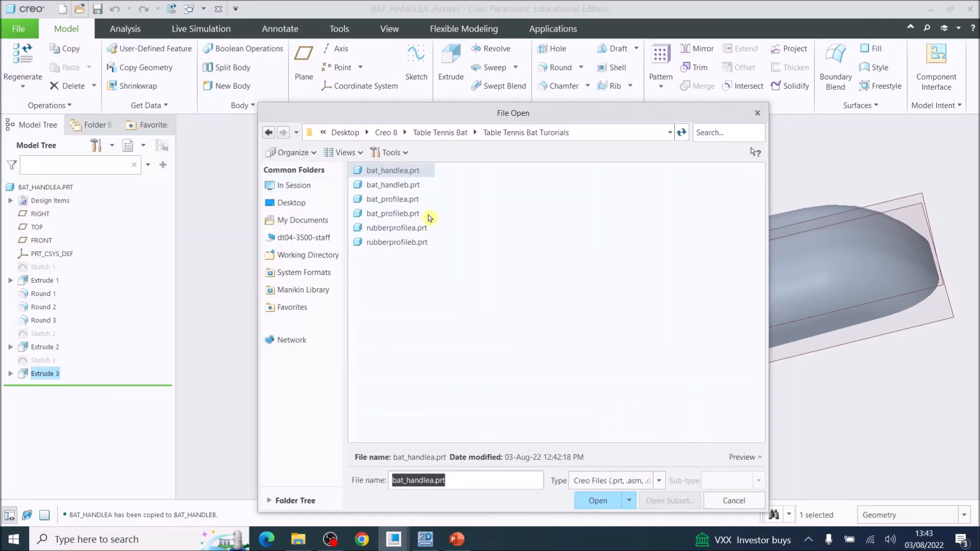
double_click(401, 189)
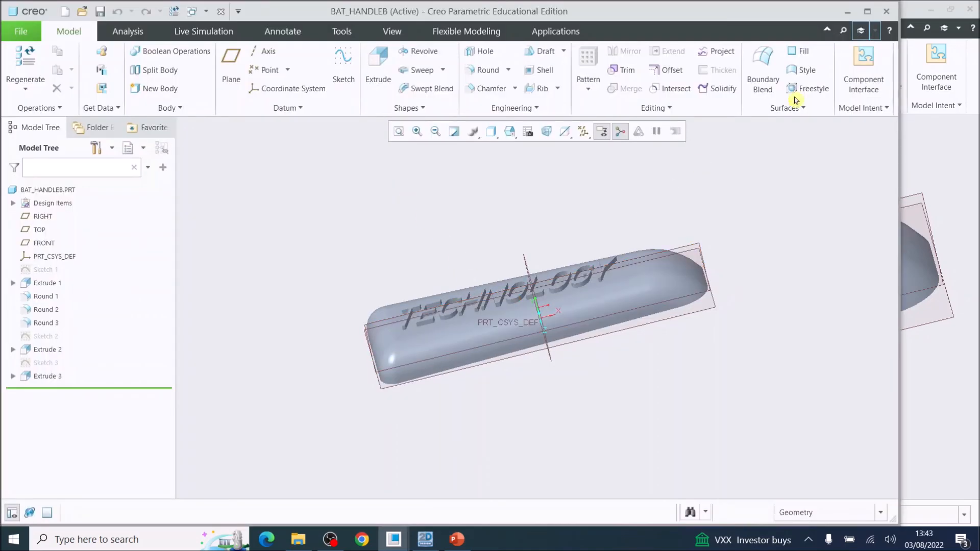
left_click(868, 12)
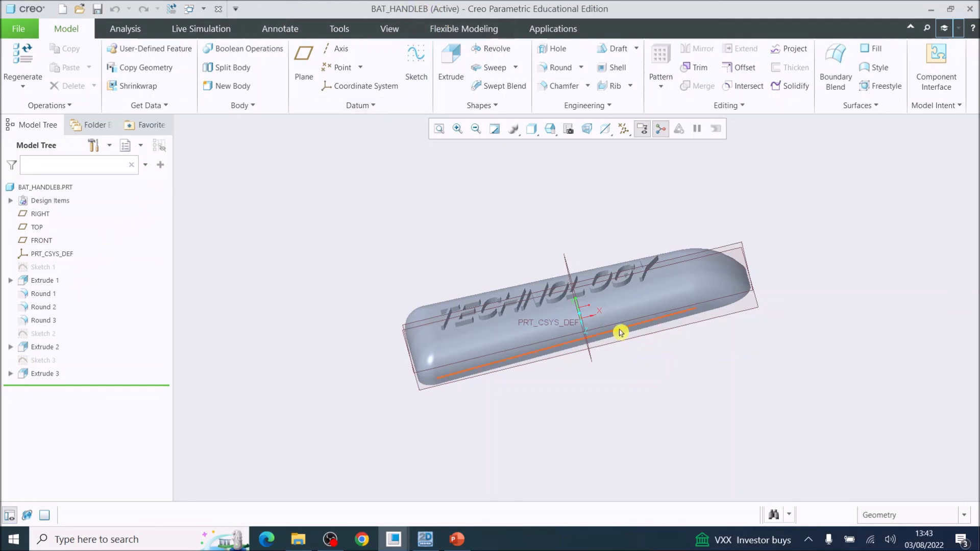
Edit the definition of the lettering sketch, Sketch 3, and replace its text with DESIGN
scroll(613, 316, "down", 5)
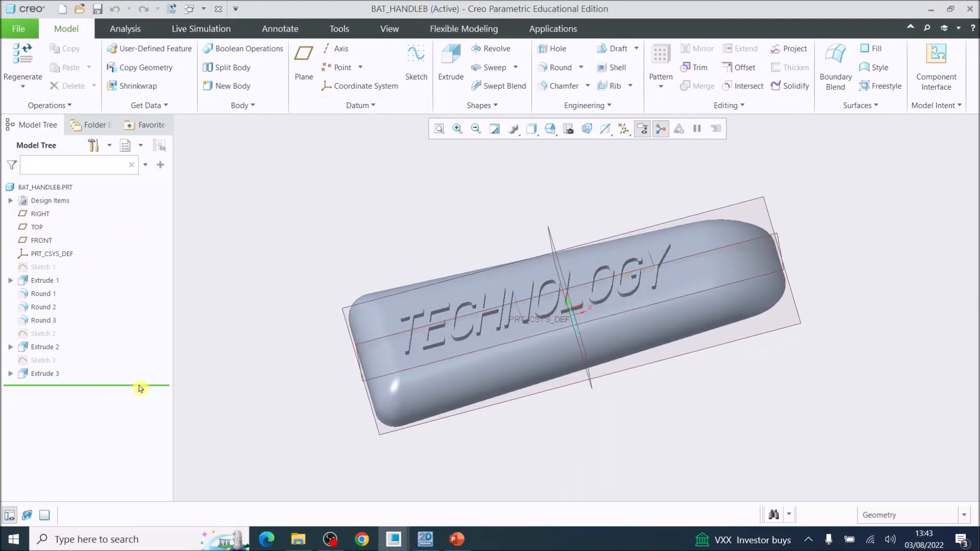
left_click(40, 336)
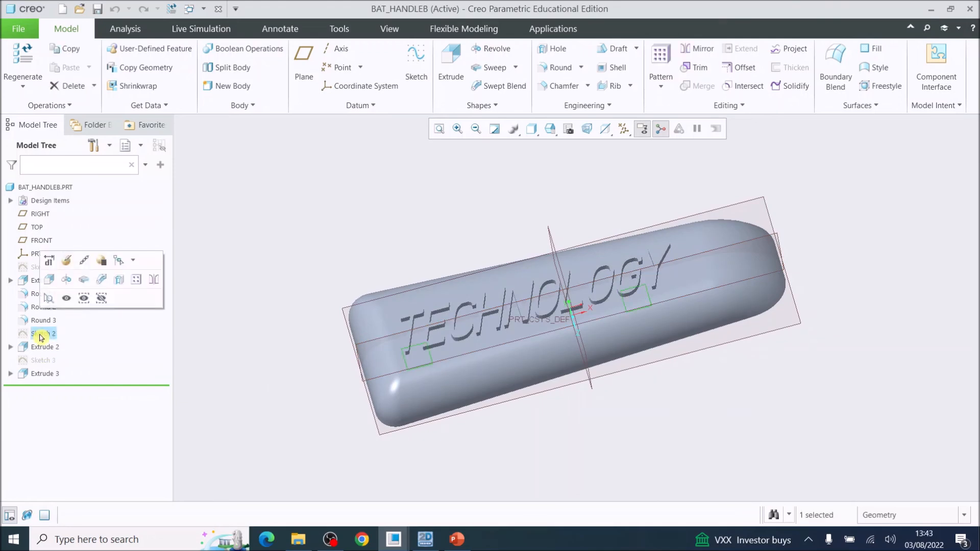
left_click(37, 362)
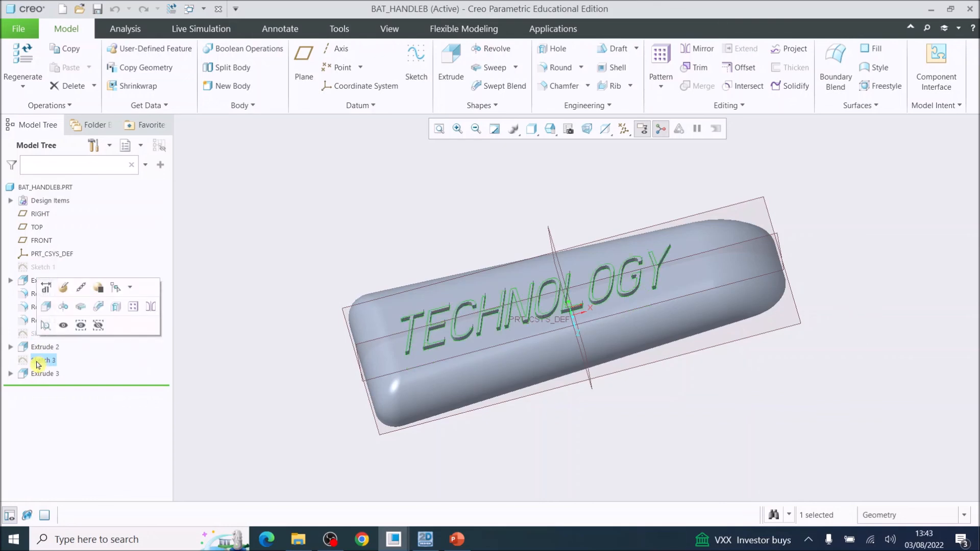
left_click(64, 288)
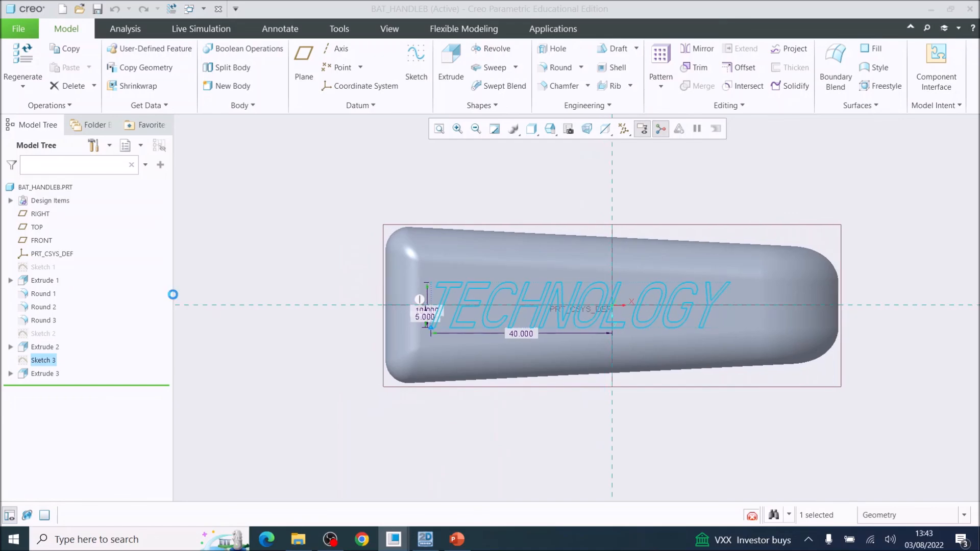
double_click(453, 305)
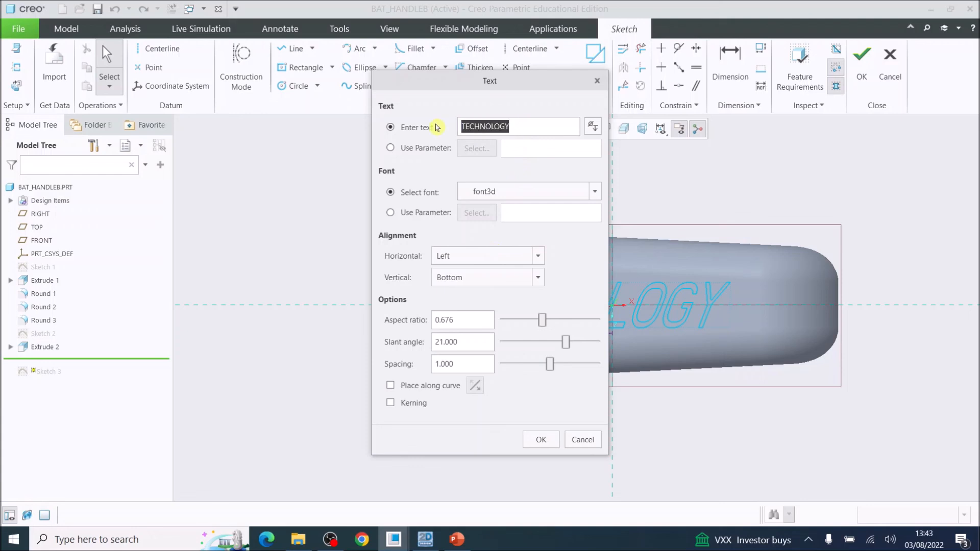
type("DESIGN")
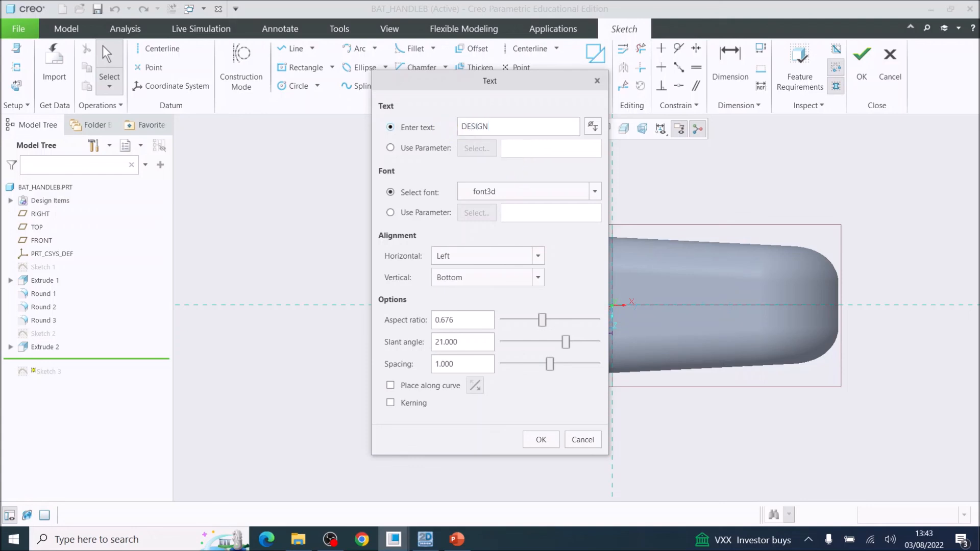
left_click_drag(481, 87, 248, 96)
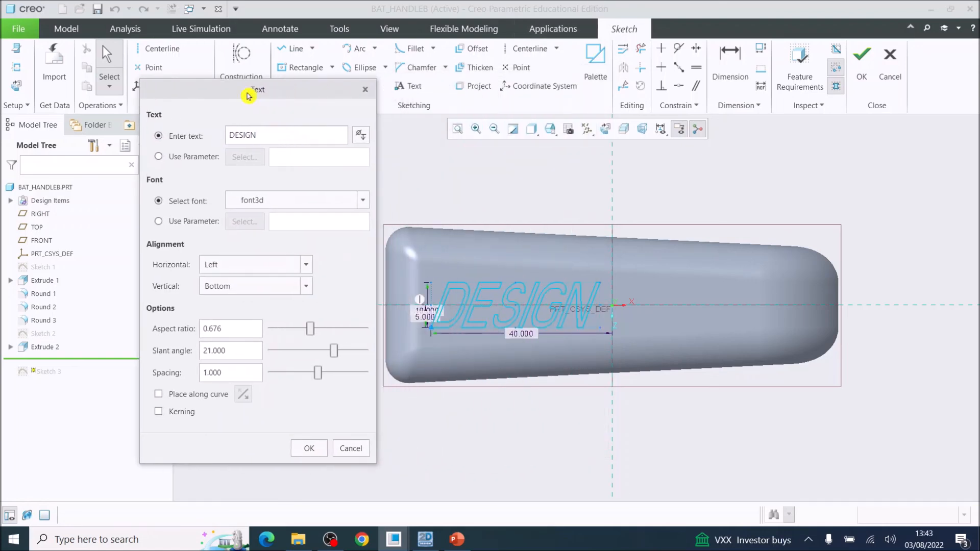
Widen the DESIGN text to an aspect ratio of 1.349 and finish the sketch
left_click_drag(313, 331, 325, 333)
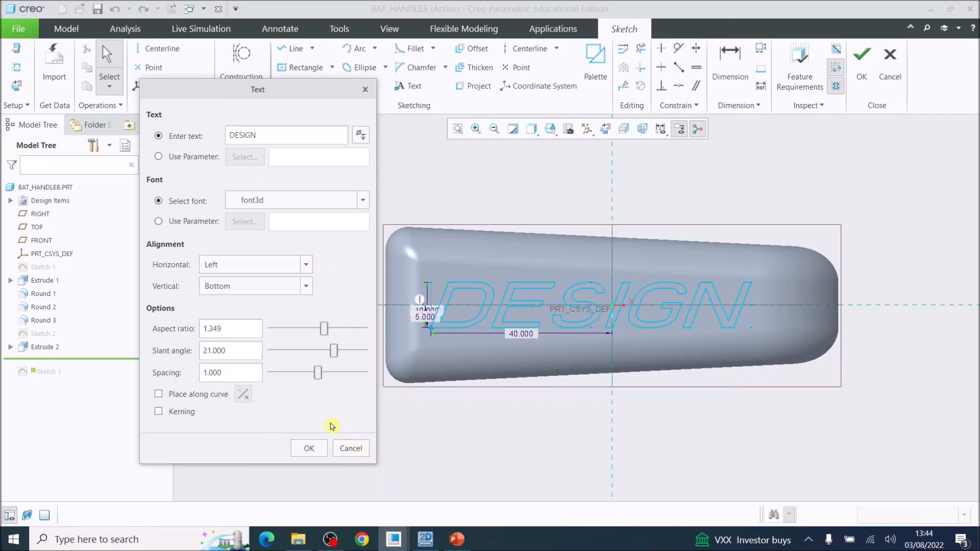
left_click(318, 449)
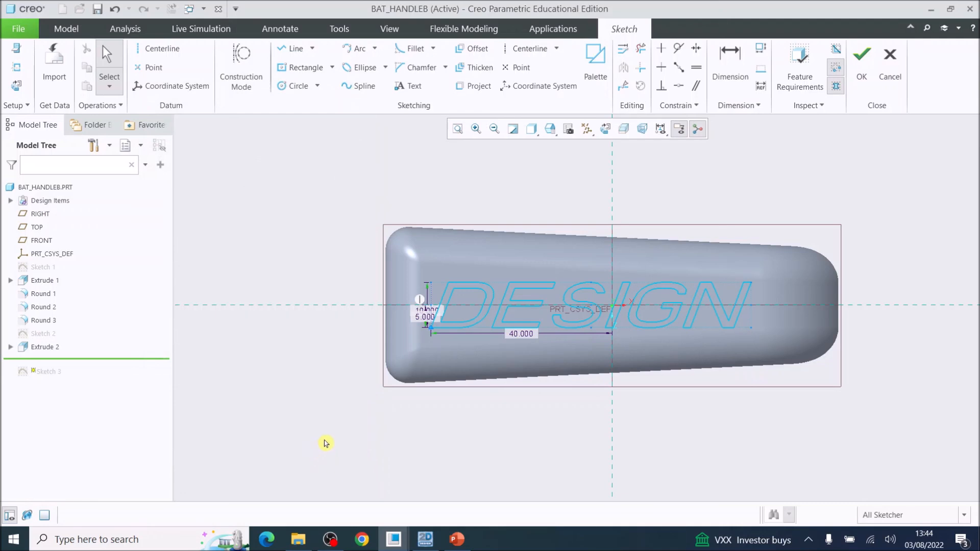
middle_click_drag(548, 394, 652, 225)
left_click(863, 57)
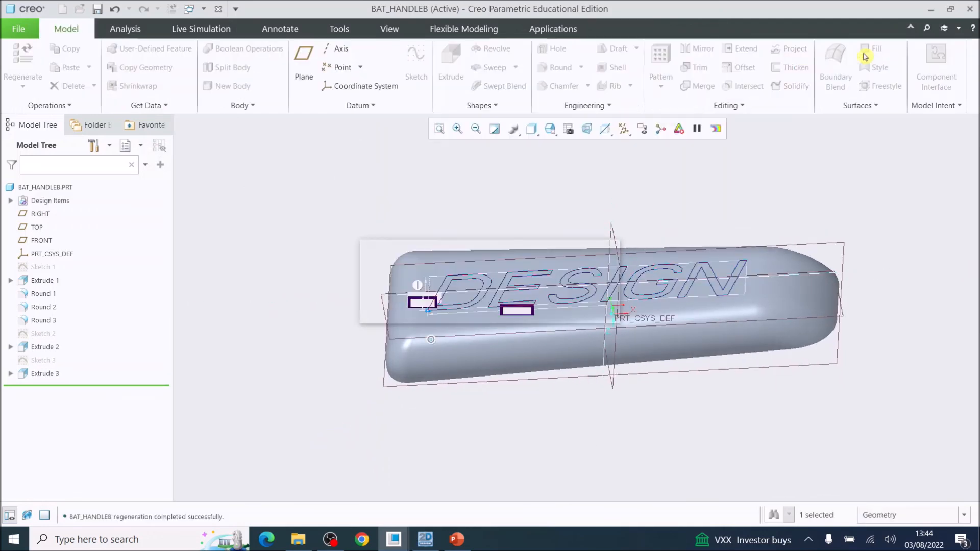
Examine the raised DESIGN lettering and the rounded handle body from several angles
mouse_move(532, 301)
middle_mouse_down()
mouse_move(547, 279)
mouse_move(565, 296)
middle_mouse_up()
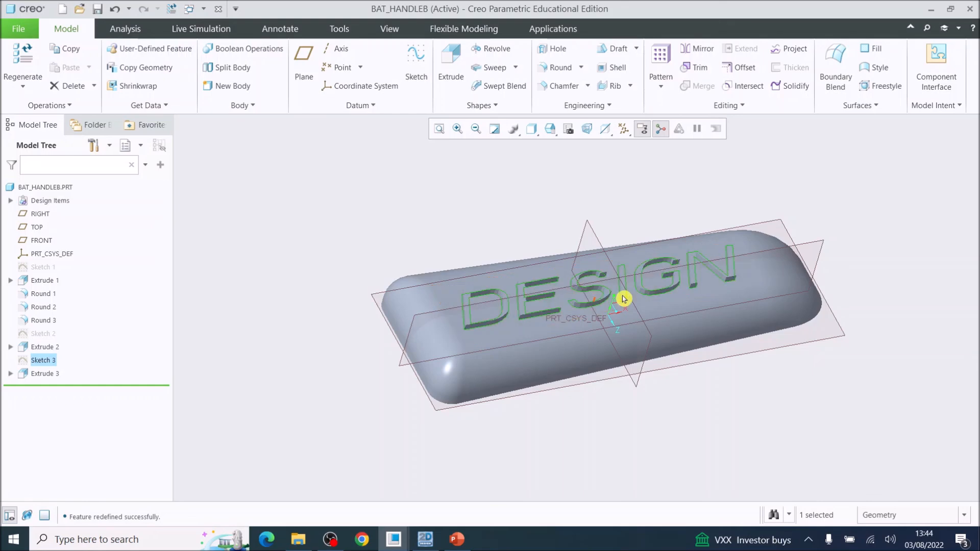
scroll(749, 276, "up", 3)
scroll(771, 275, "down", 3)
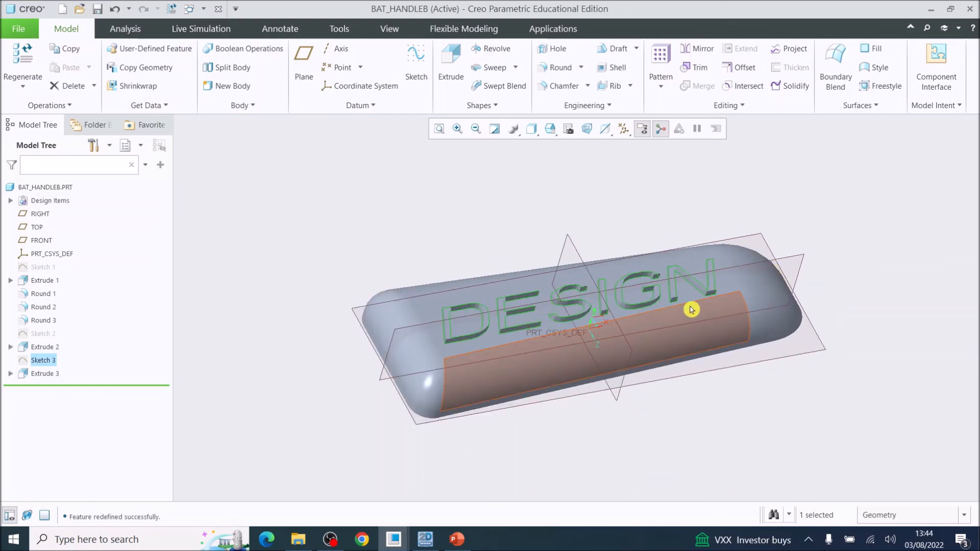
mouse_move(637, 308)
middle_mouse_down()
mouse_move(615, 324)
mouse_move(626, 310)
middle_mouse_up()
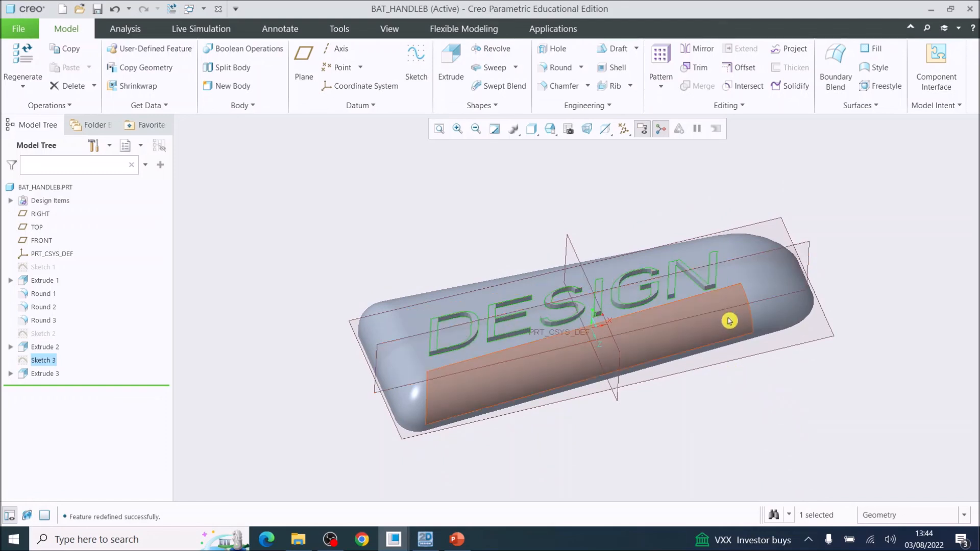
scroll(731, 320, "down", 2)
middle_click_drag(731, 320, 758, 236)
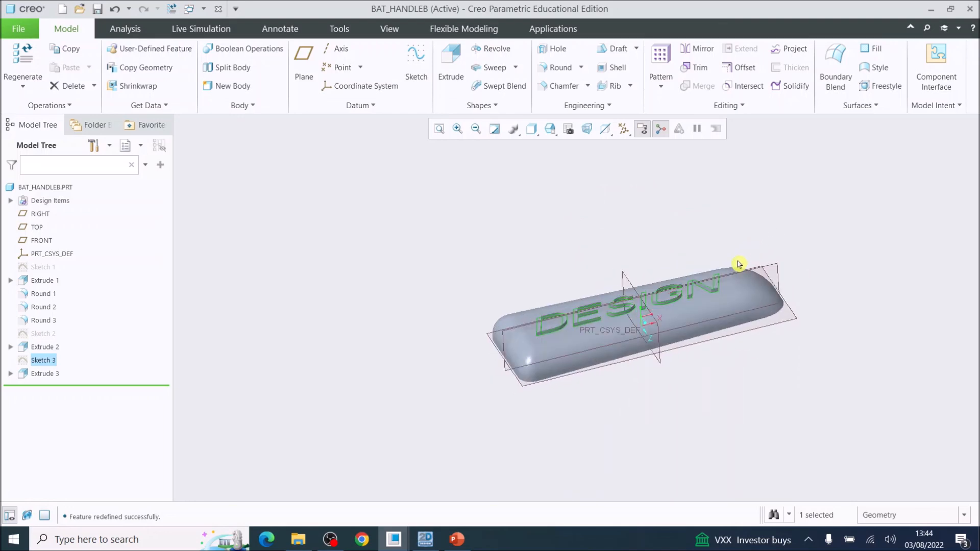
middle_click_drag(700, 270, 671, 245)
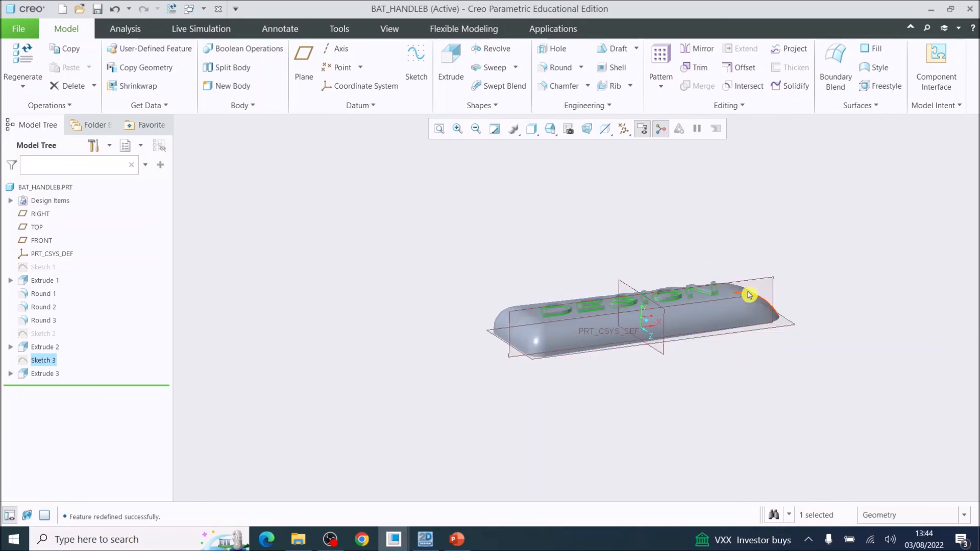
scroll(792, 313, "up", 5)
middle_click_drag(671, 317, 672, 333)
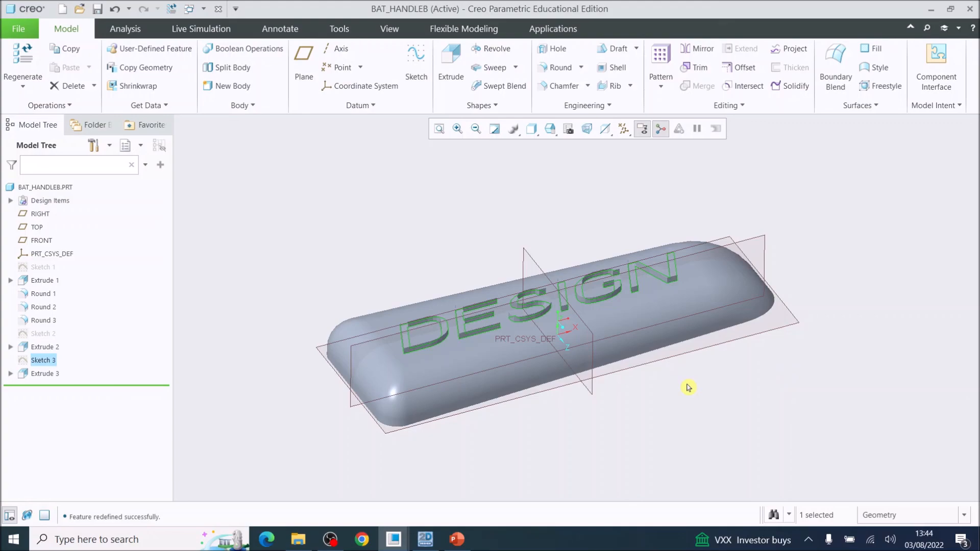